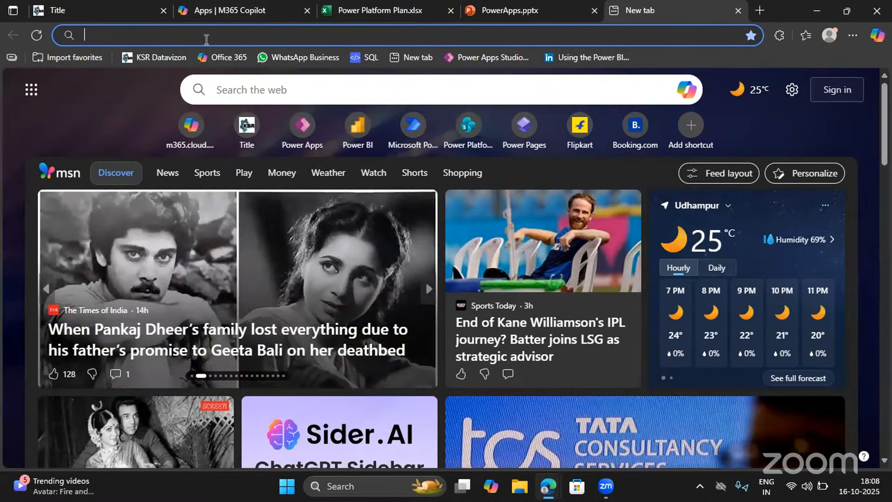
Open the make.powerapps.com site and go to the list of apps
text(make)
key(End)
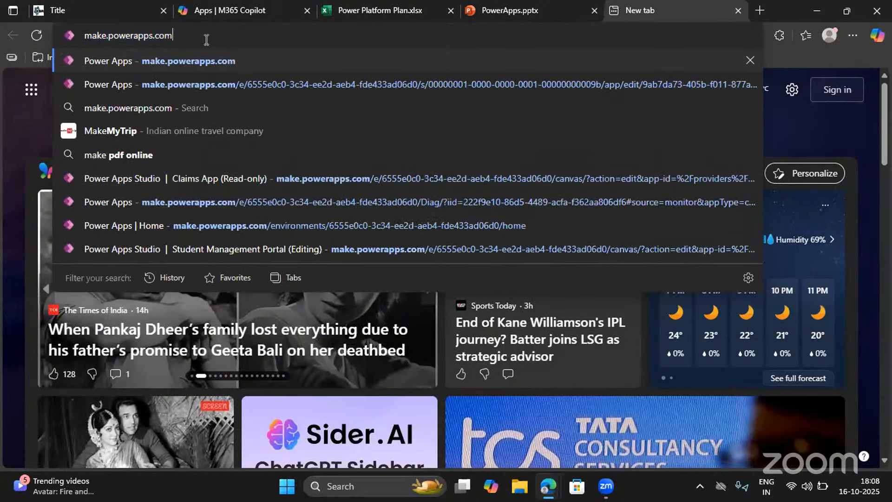
key(Return)
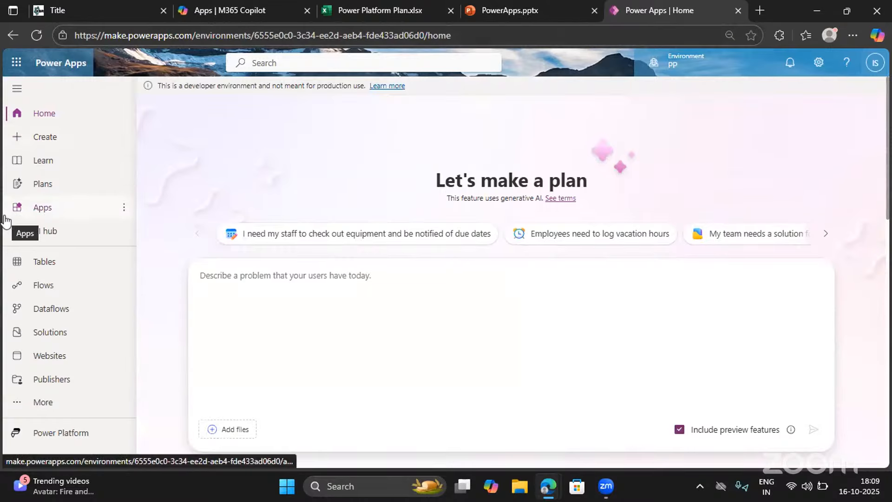
click(40, 216)
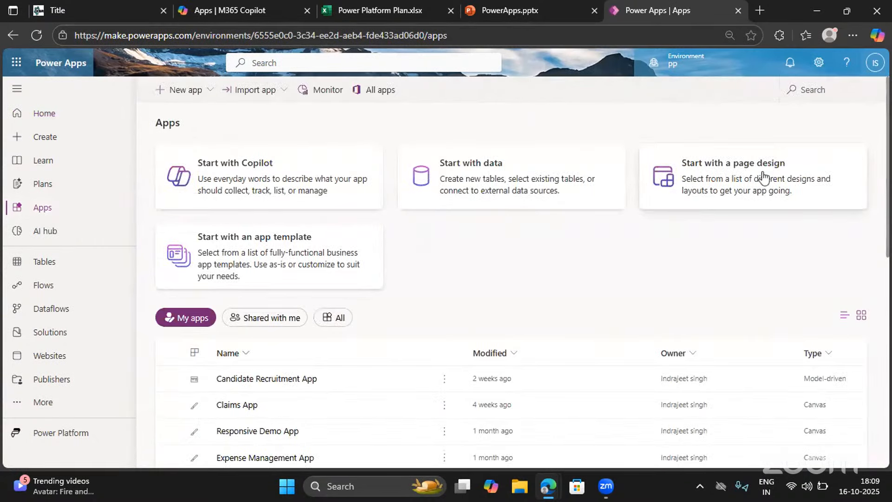
click(239, 247)
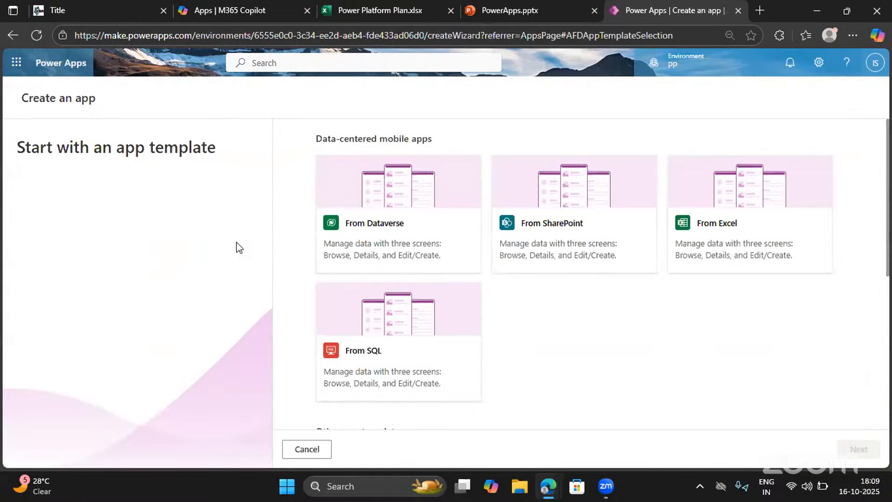
scroll(415, 339, down, 5)
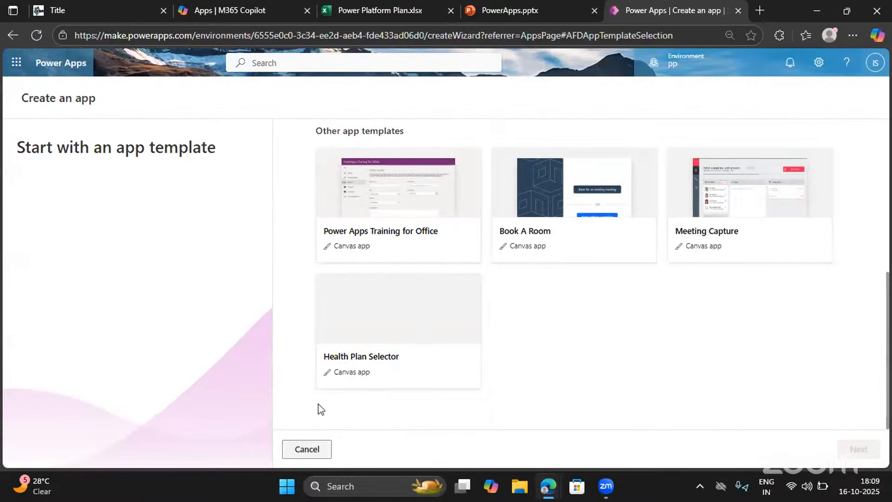
click(307, 448)
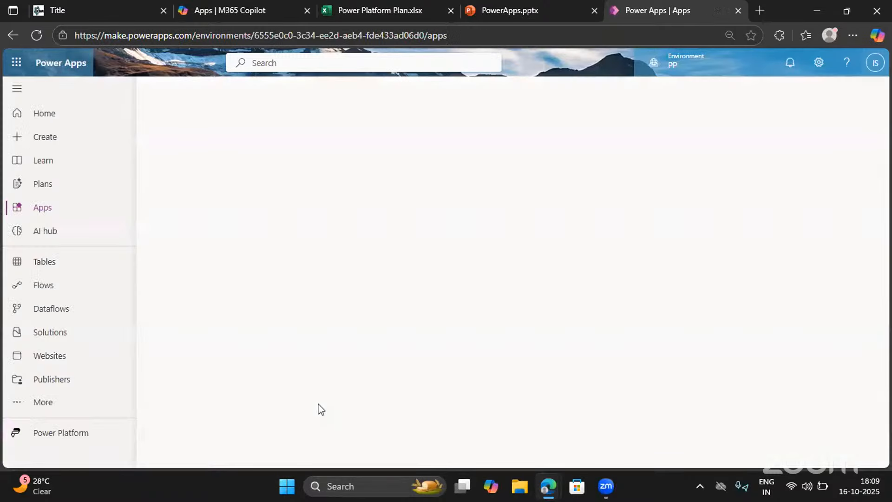
Create a new app from a blank canvas in tablet size
click(27, 146)
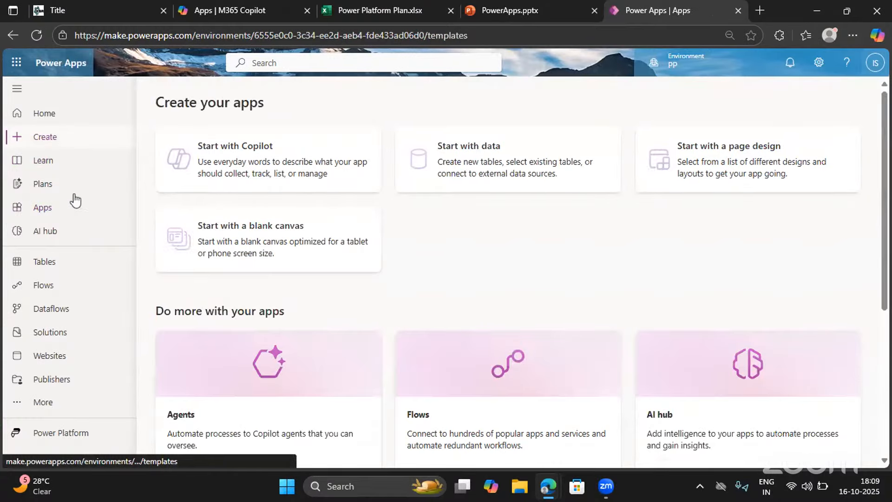
click(276, 264)
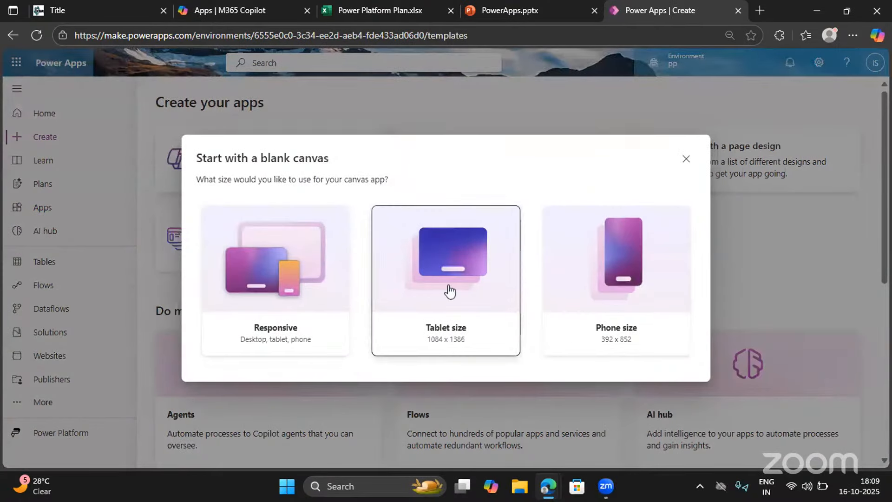
click(450, 291)
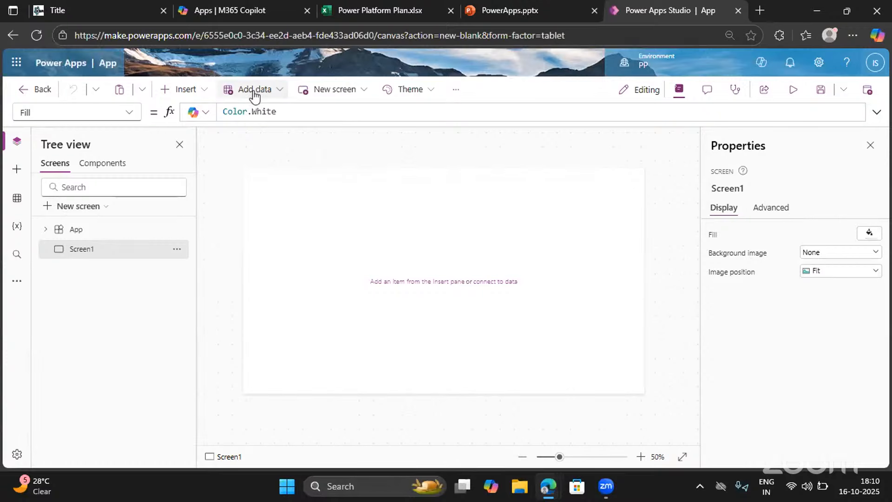
Set up a new SharePoint connection using direct cloud services, and close the site selection without choosing a site
click(18, 201)
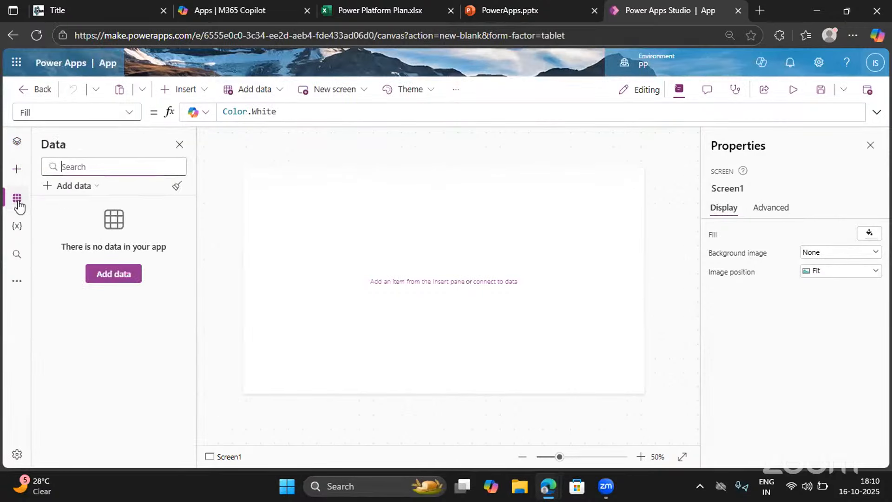
click(118, 281)
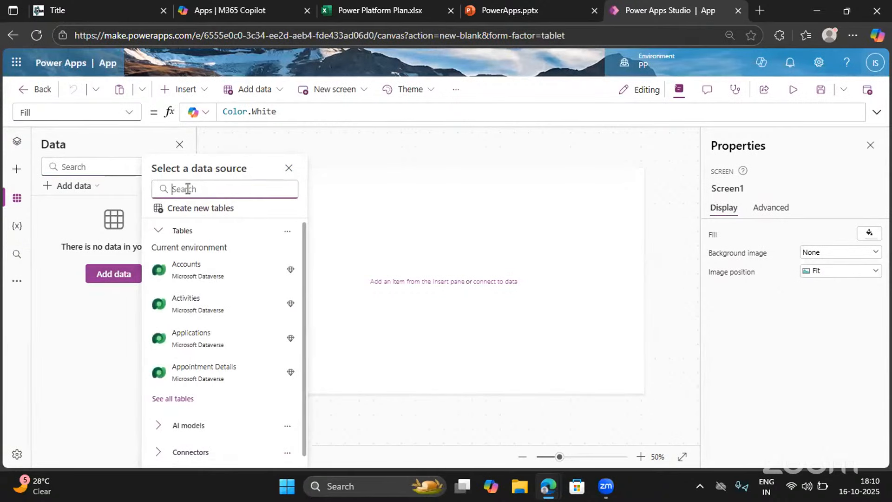
click(187, 188)
click(229, 231)
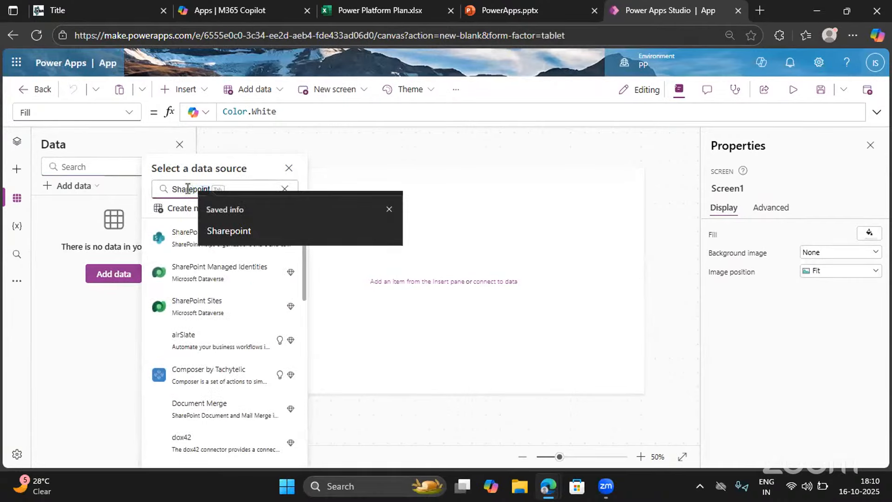
click(181, 238)
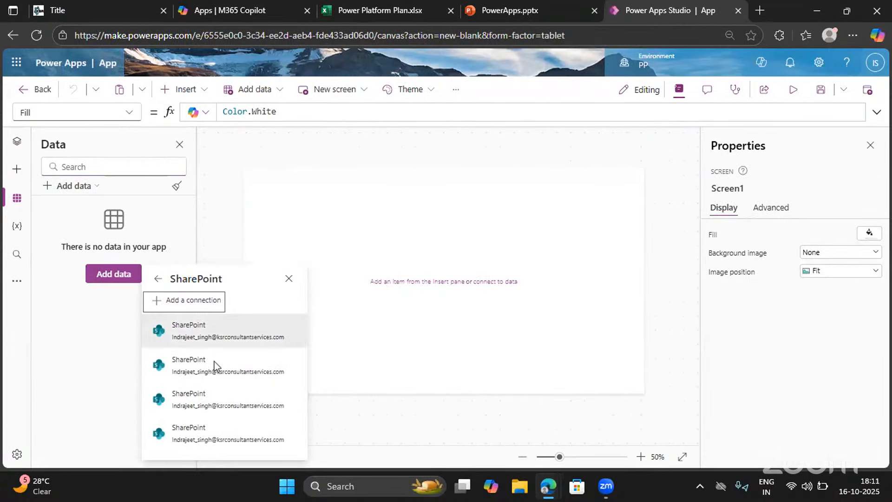
click(176, 302)
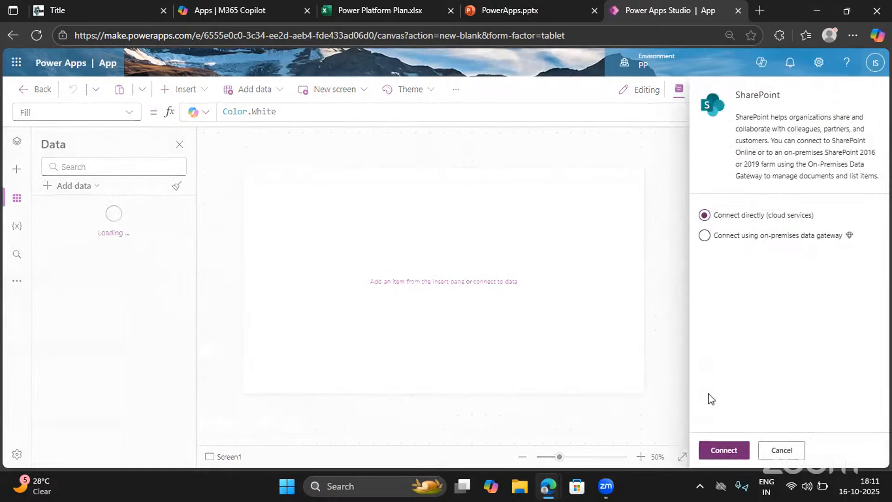
click(722, 449)
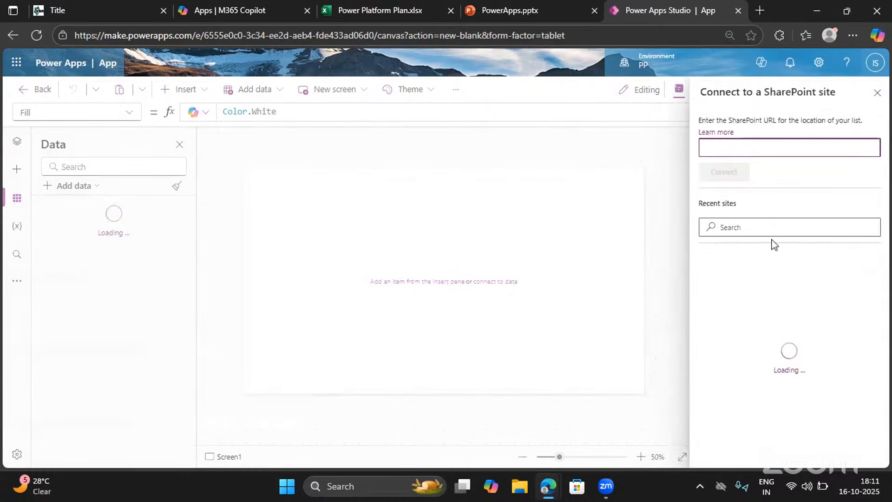
click(875, 95)
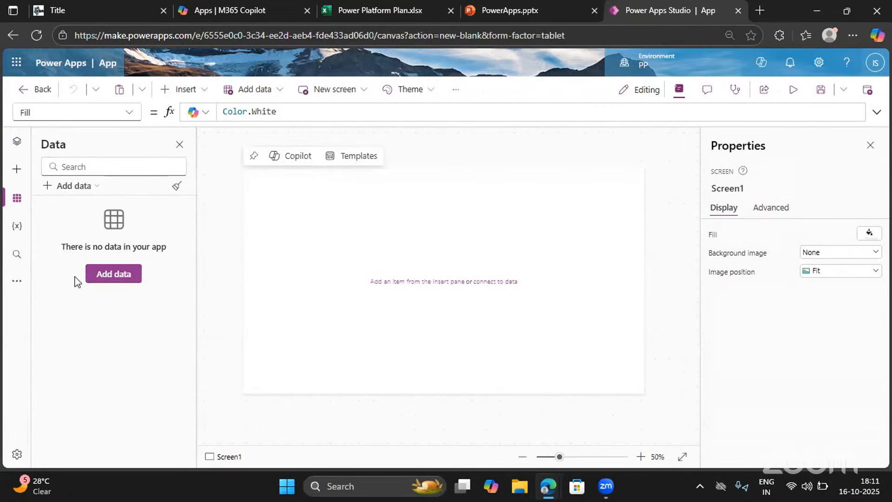
Add the Support Requests list from the PowerPlatformSept2025EB2 site as a data source, using the first existing SharePoint connection
click(106, 276)
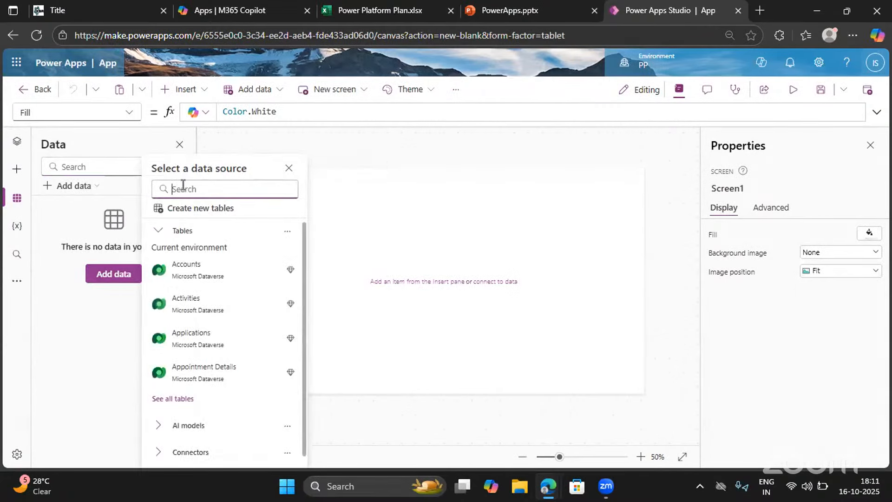
text(Sharepoint)
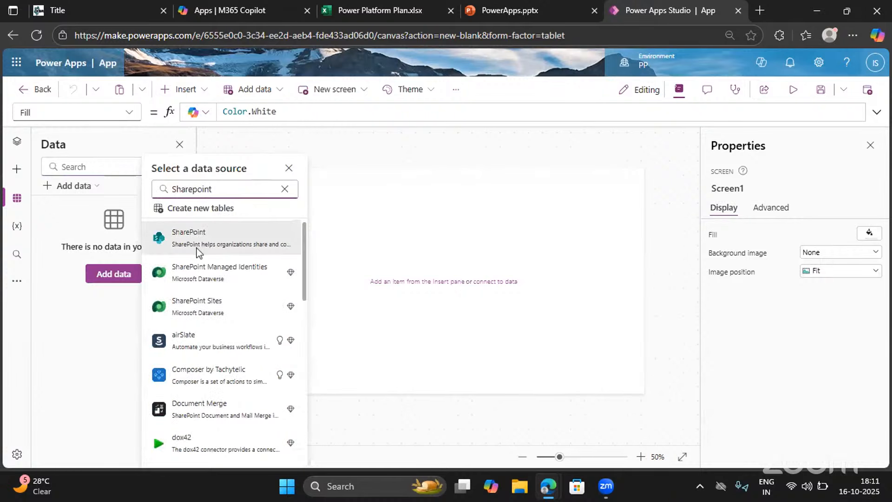
click(192, 247)
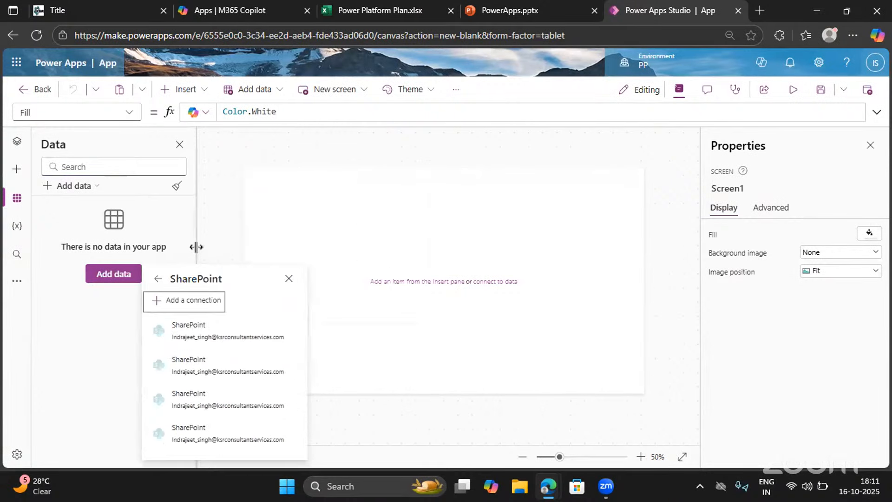
click(199, 338)
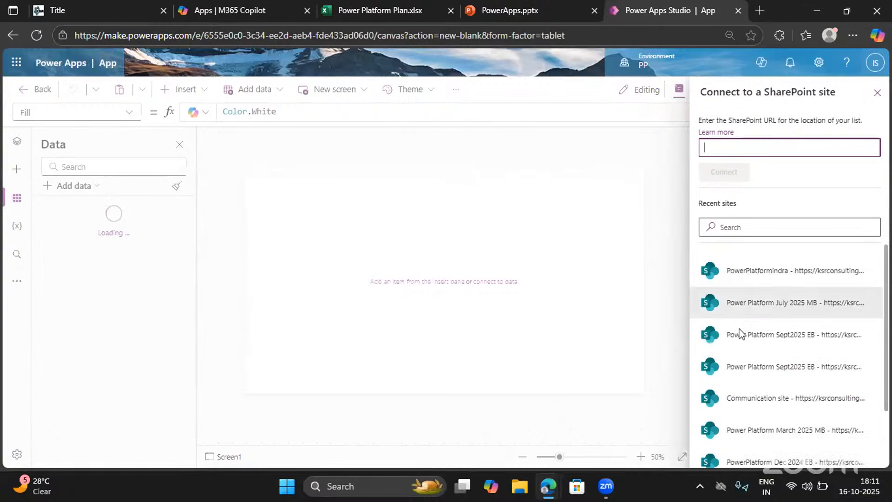
scroll(748, 408, down, 3)
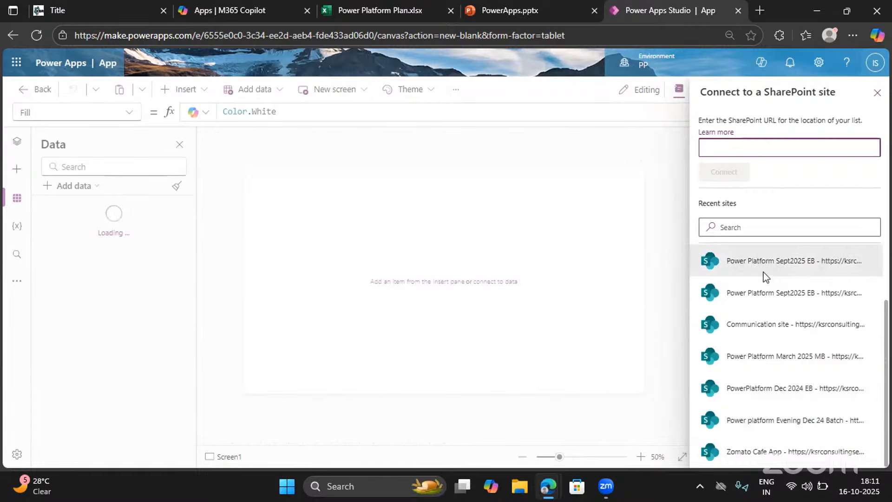
scroll(751, 274, up, 2)
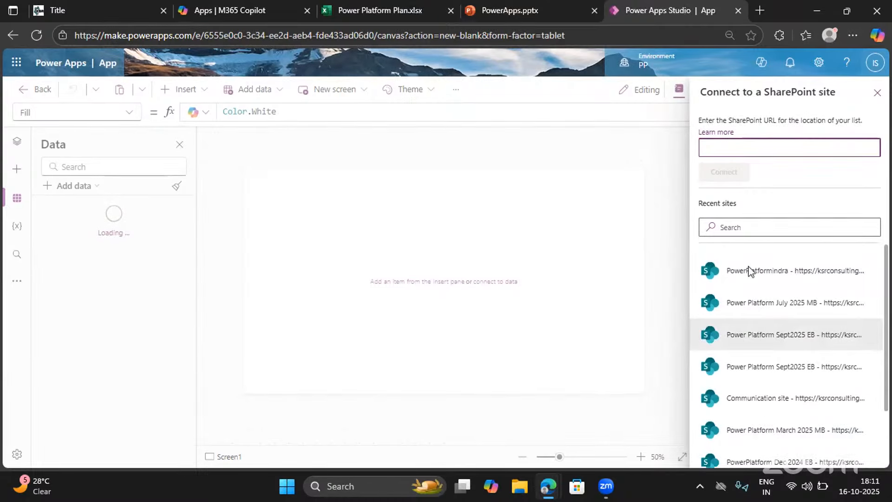
click(788, 334)
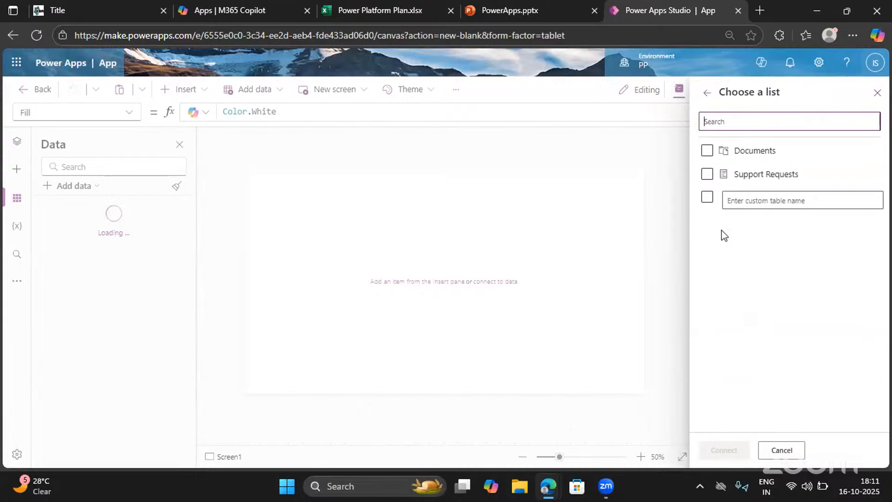
click(706, 178)
click(708, 449)
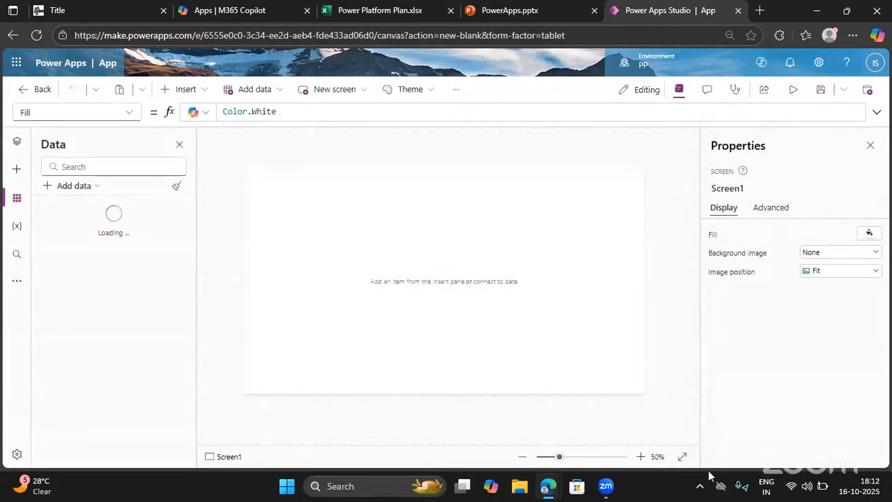
mouse_move(84, 212)
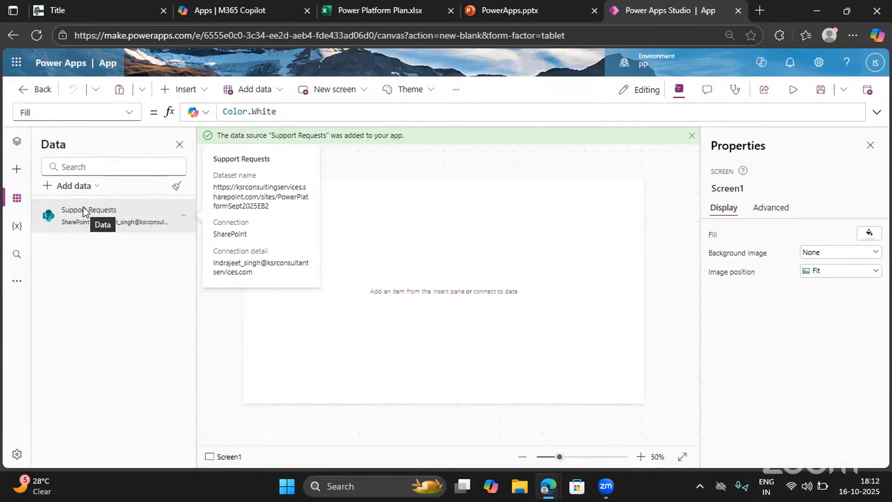
Show the app's screen tree, check the Agenda slide in PowerApps.pptx, and return to Power Apps Studio
click(18, 147)
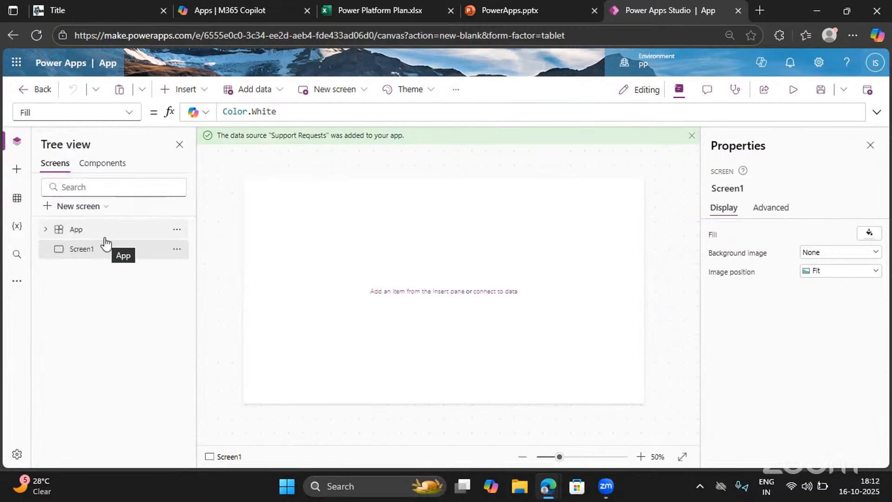
click(508, 5)
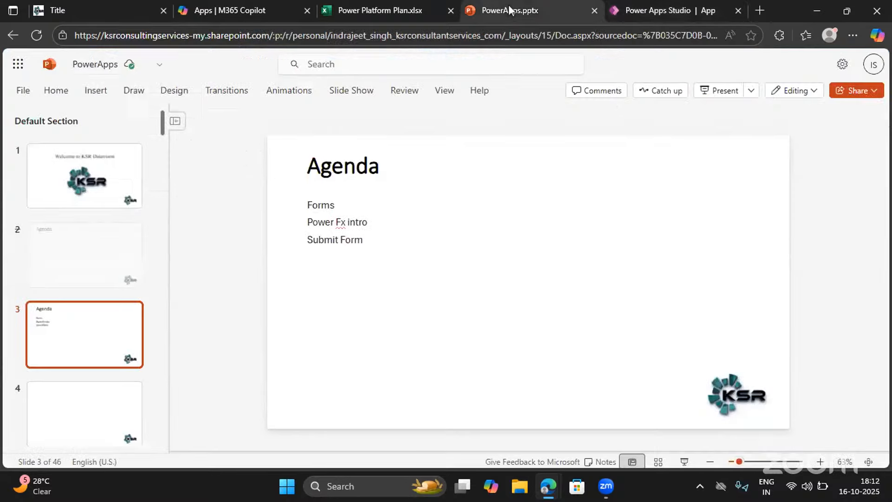
click(658, 6)
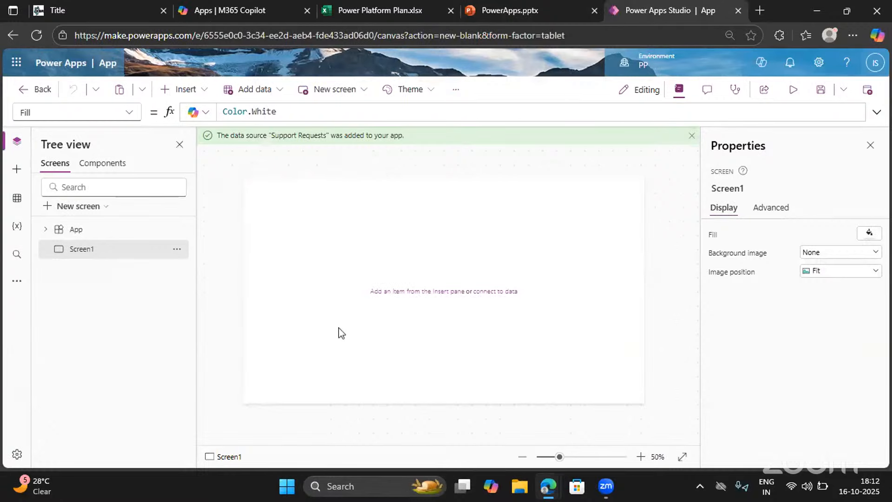
mouse_move(346, 332)
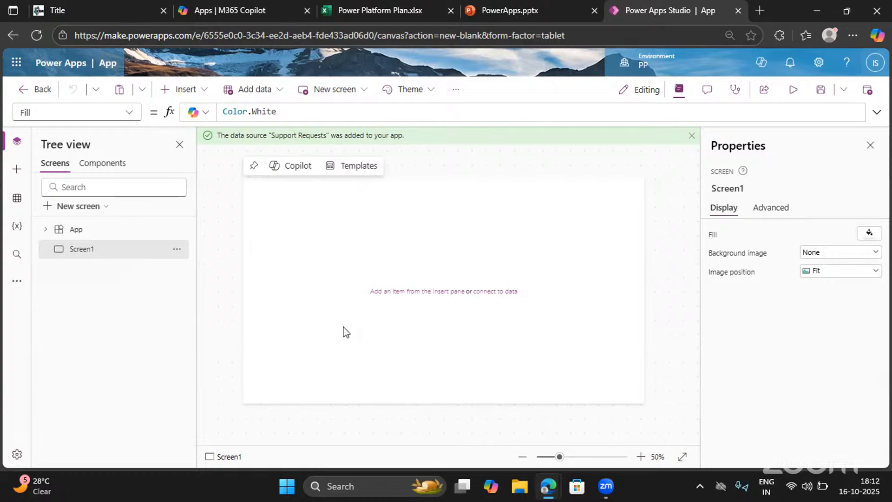
Rename Screen1 as Home
click(177, 249)
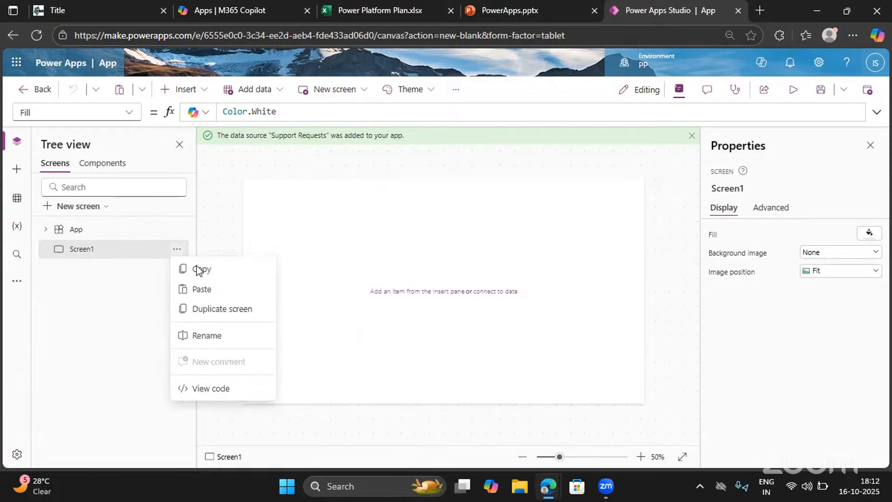
click(217, 335)
text(Hom)
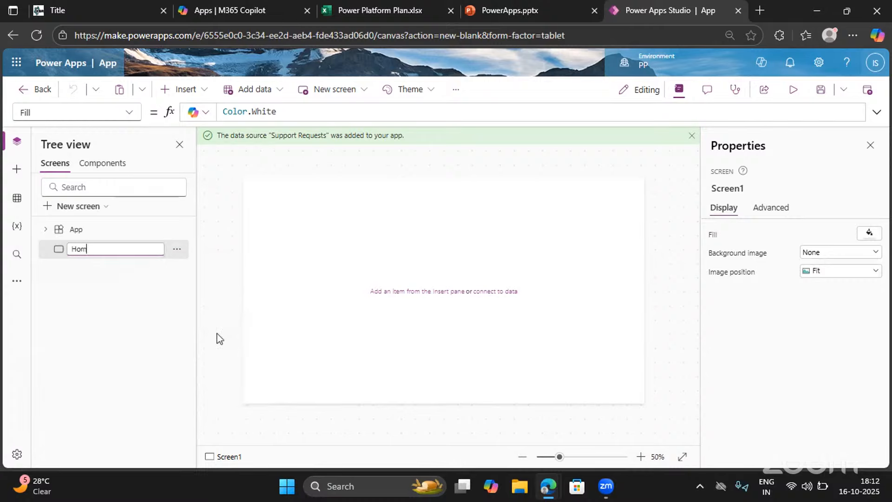
text(e)
key(Return)
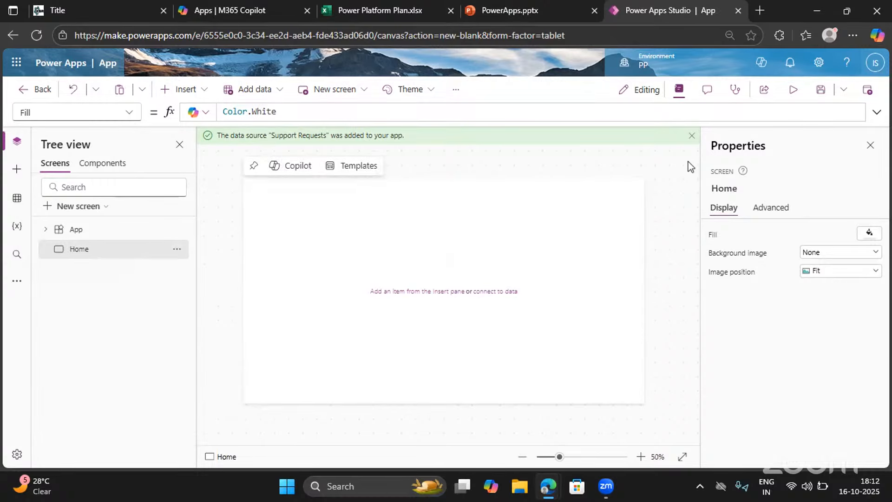
Dismiss the data source notification and close the screen's properties to enlarge the canvas area
click(692, 136)
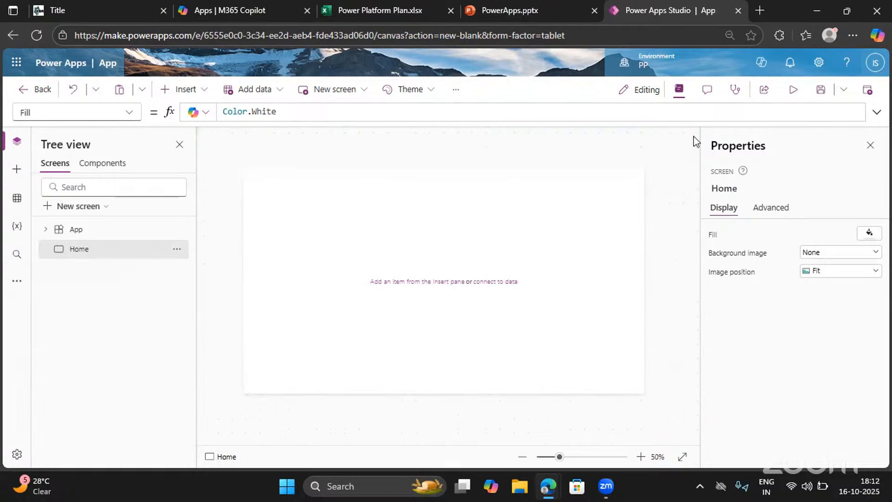
click(870, 147)
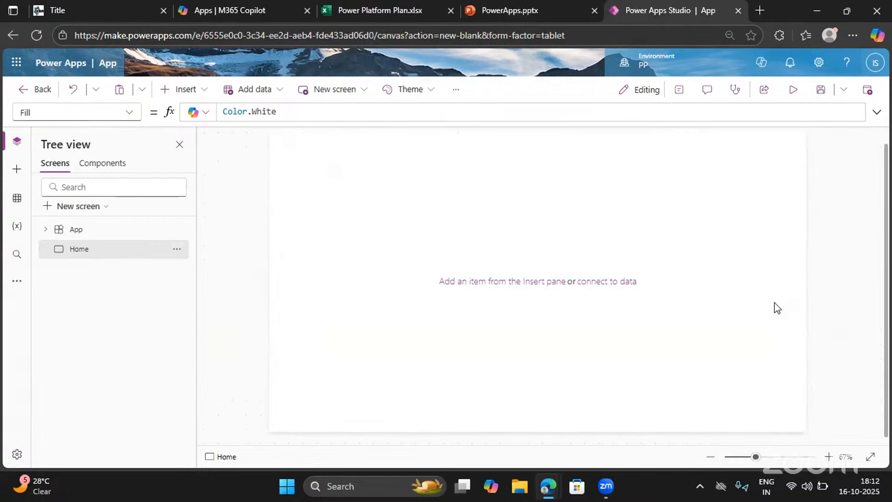
scroll(422, 283, up, 1)
scroll(422, 283, down, 1)
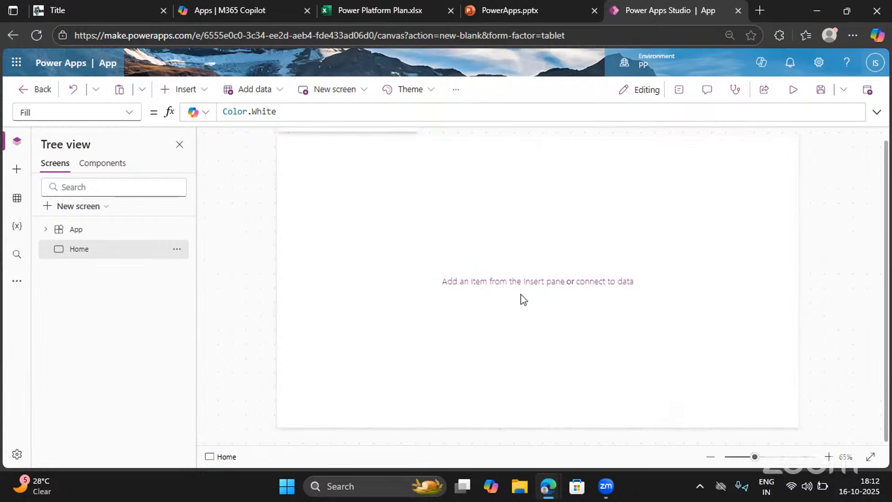
Save the app under the name IT Support
click(825, 93)
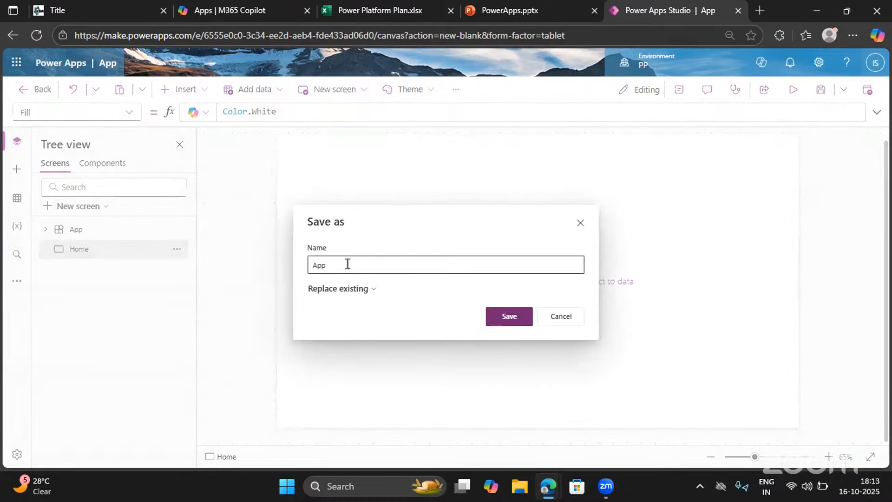
drag(347, 263, 291, 263)
key(BackSpace)
text(I)
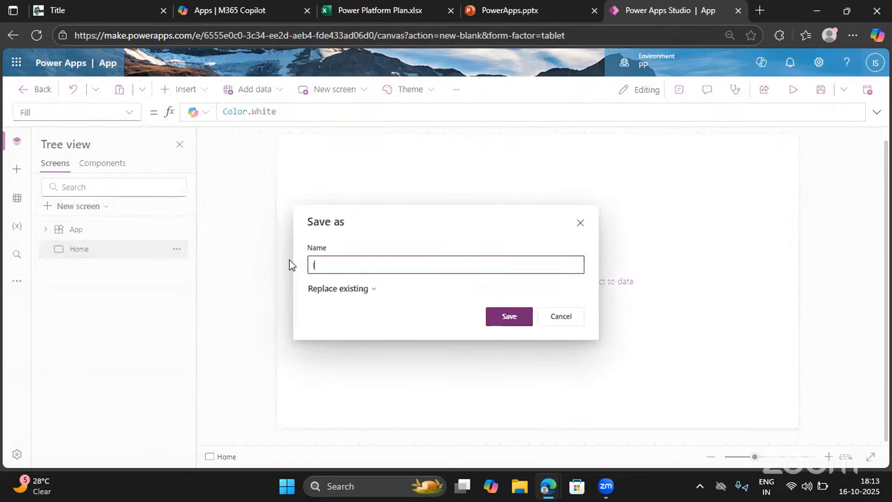
text(T Support)
click(510, 326)
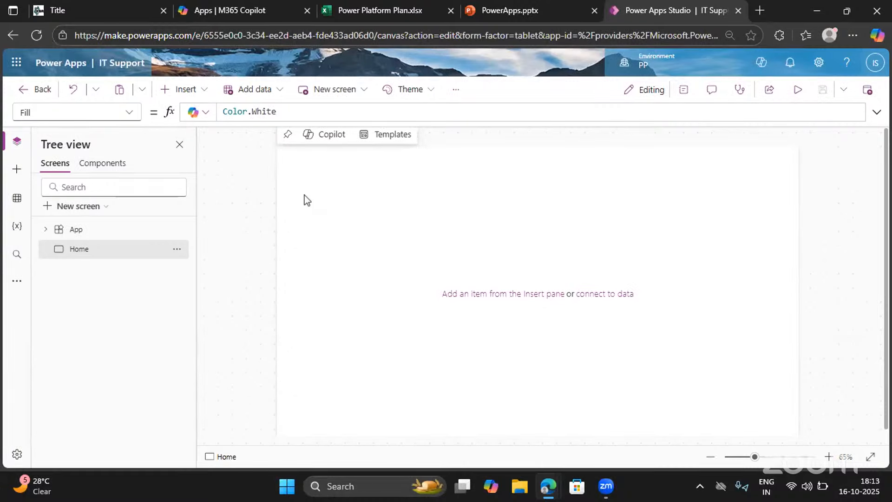
Insert a text label on the Home screen and stretch it across the screen's full width along its upper edge
click(195, 92)
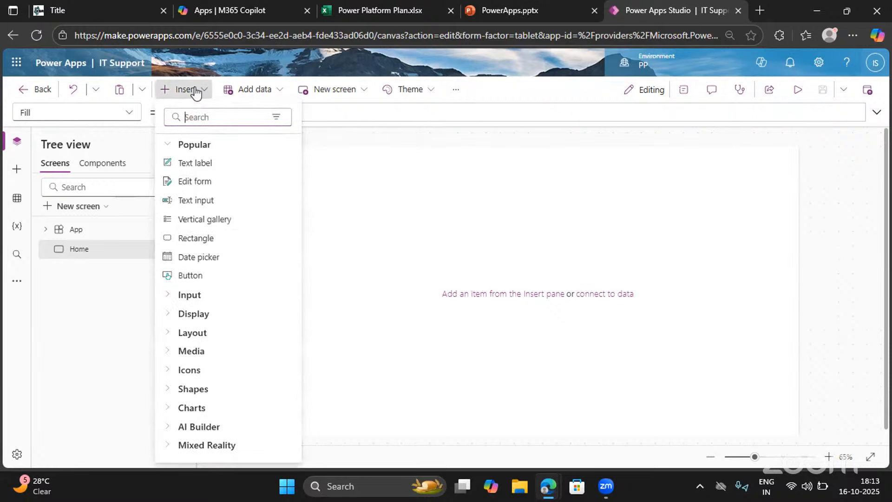
click(202, 172)
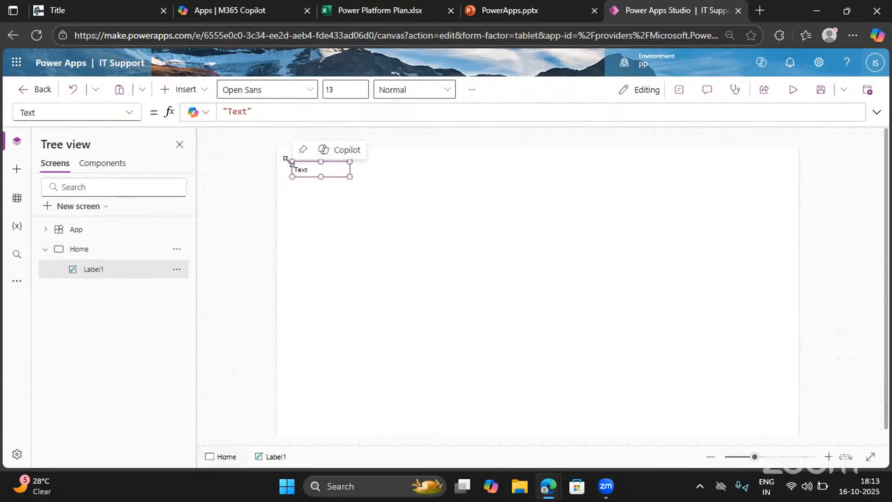
drag(292, 162, 277, 147)
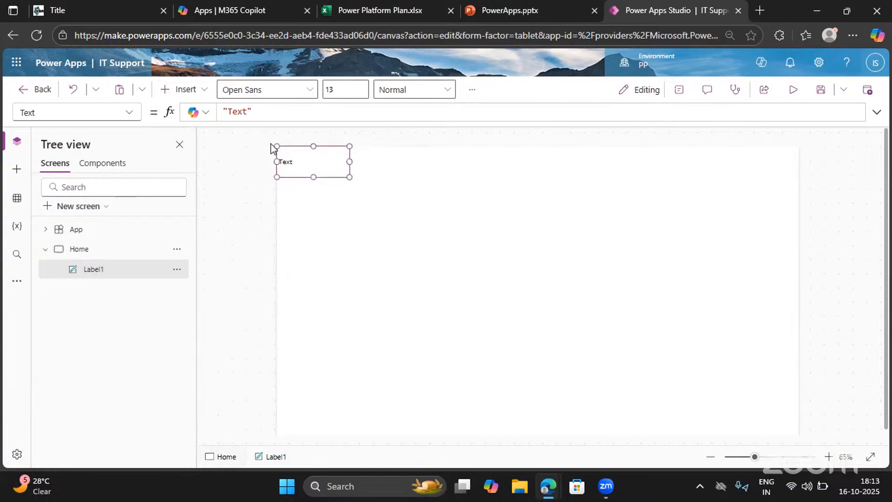
drag(348, 176, 825, 175)
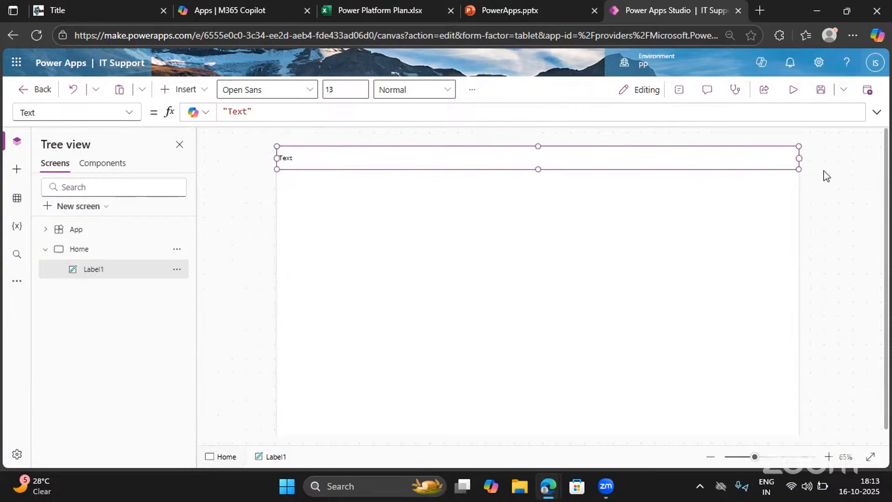
Show the label's properties and change its text to IT Support
click(677, 92)
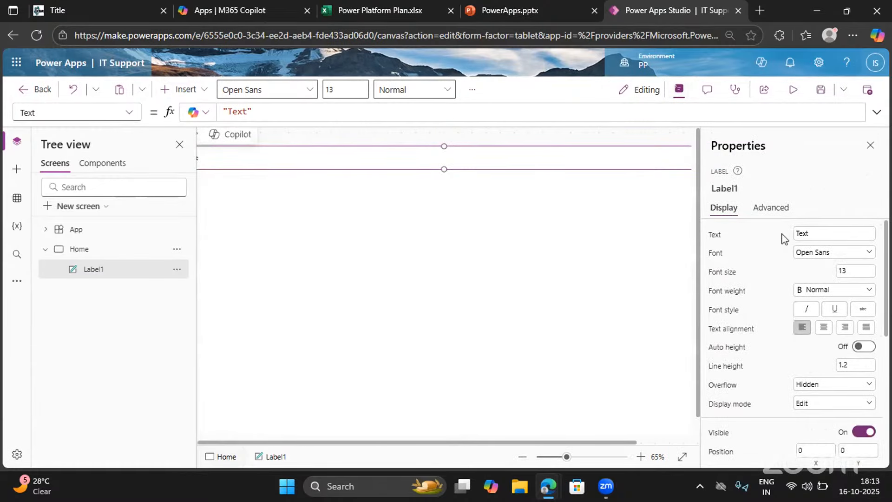
click(820, 233)
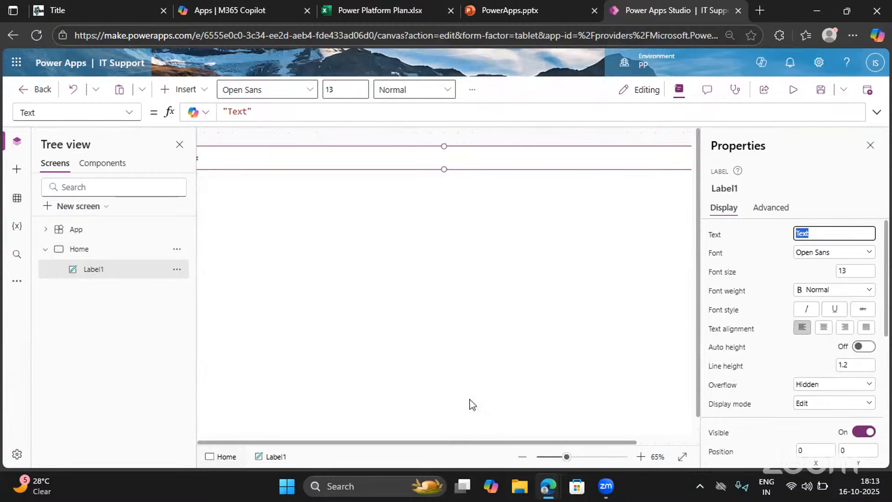
click(522, 456)
click(522, 456)
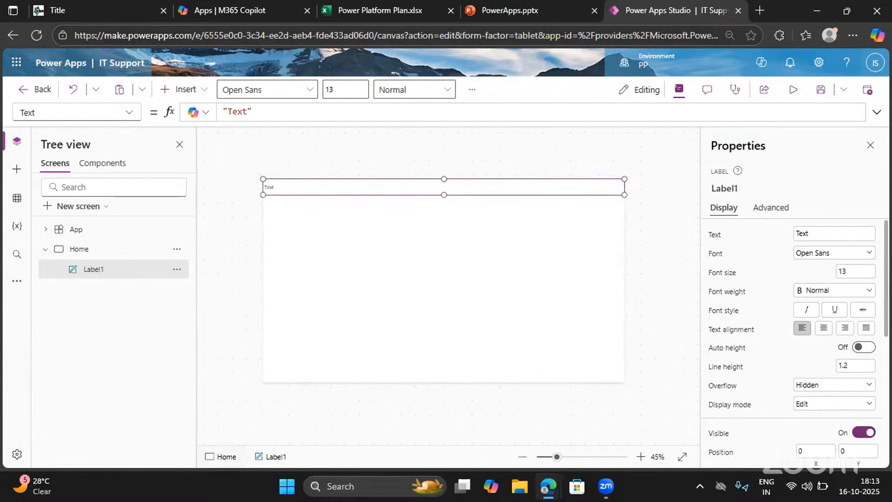
click(813, 233)
key(ctrl+a)
key(BackSpace)
text(IT Support)
click(752, 271)
Keep the label's font as Open Sans and set its font size to 30
click(808, 261)
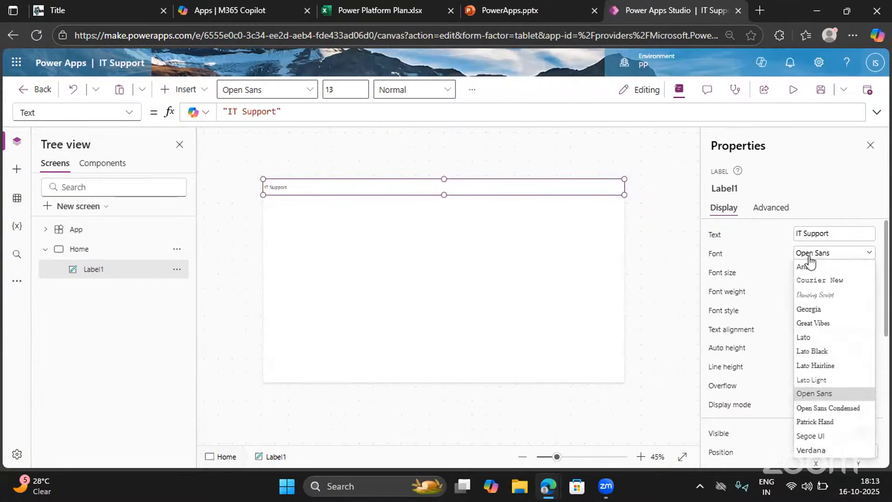
click(813, 395)
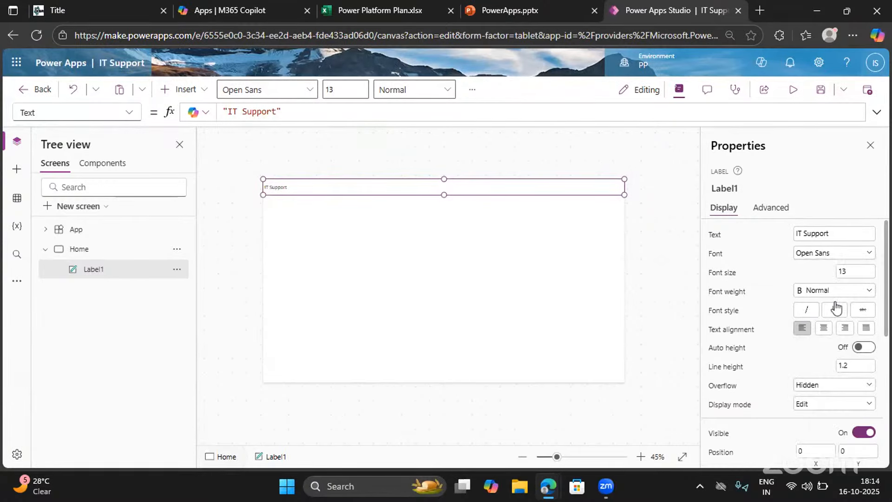
click(837, 272)
double_click(838, 273)
text(30)
click(788, 277)
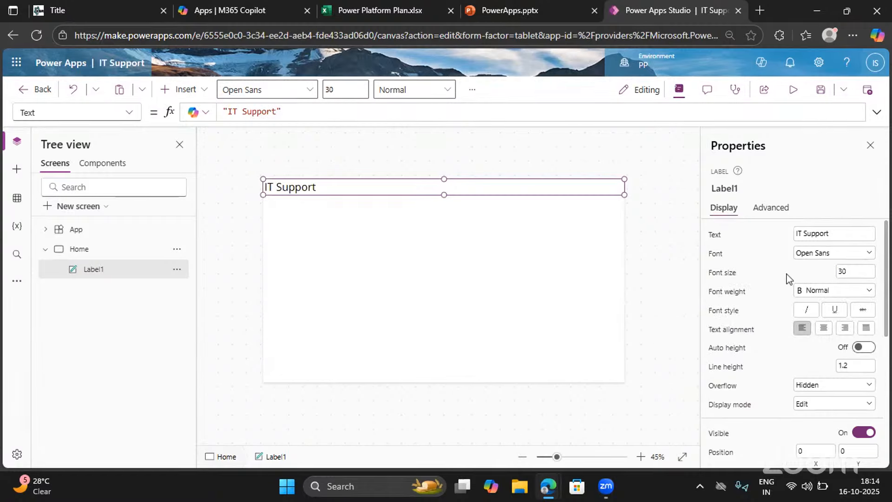
Center the IT Support label's text and extend the label downward to a height of about 80
click(816, 292)
click(823, 333)
click(824, 328)
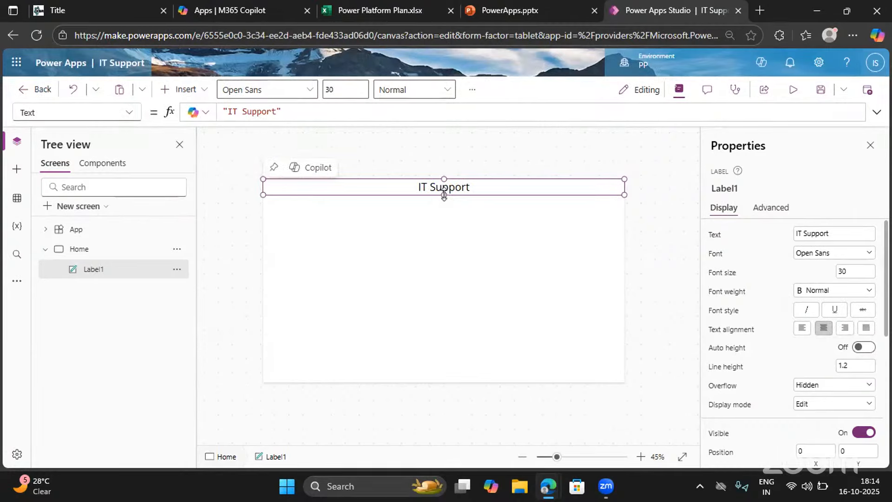
drag(444, 195, 443, 200)
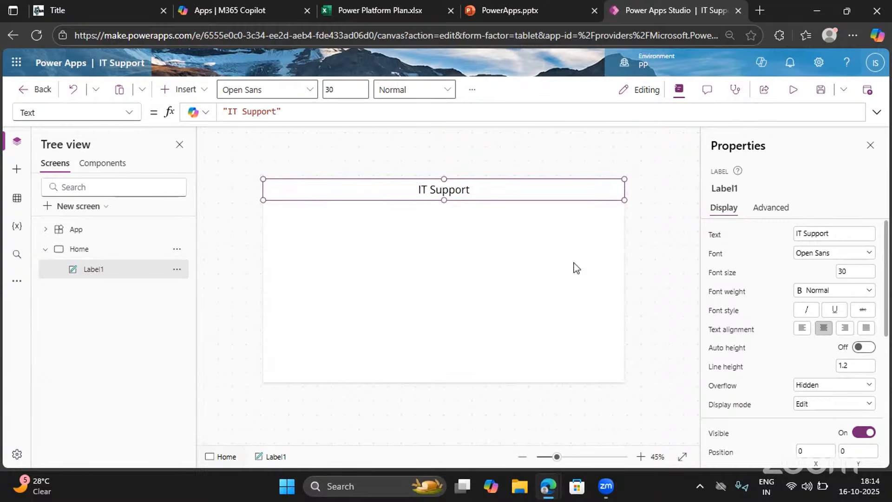
Set the IT Support label's font weight to Bold
scroll(778, 374, down, 1)
scroll(779, 374, down, 1)
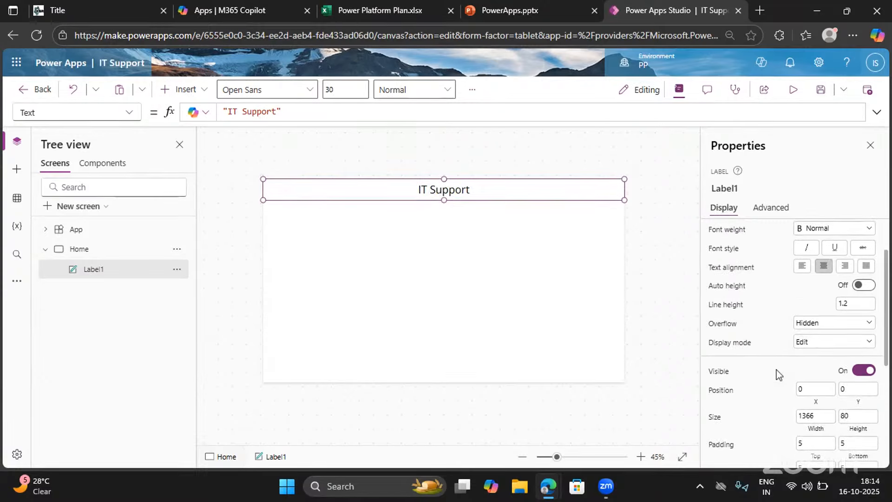
scroll(794, 334, up, 2)
click(810, 295)
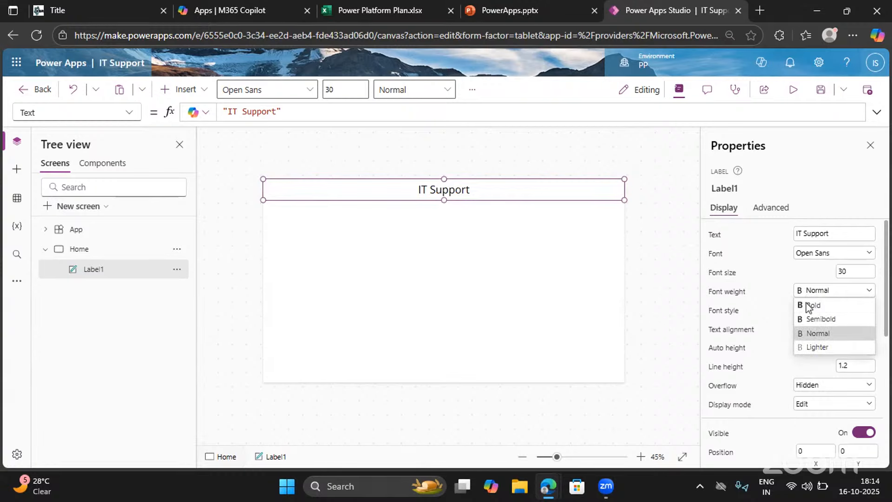
click(810, 303)
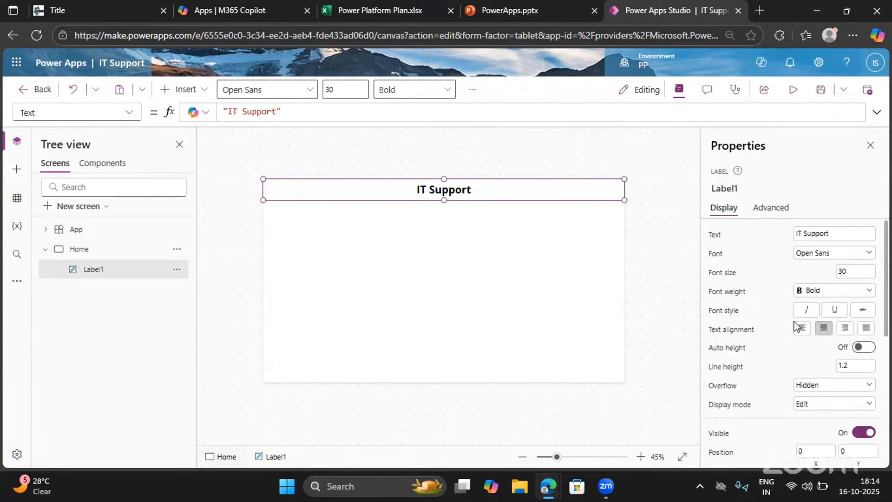
Try several theme colors as the IT Support label's fill, settle on light gray RGBA(237, 237, 237, 1), and select the Home screen
scroll(795, 325, down, 3)
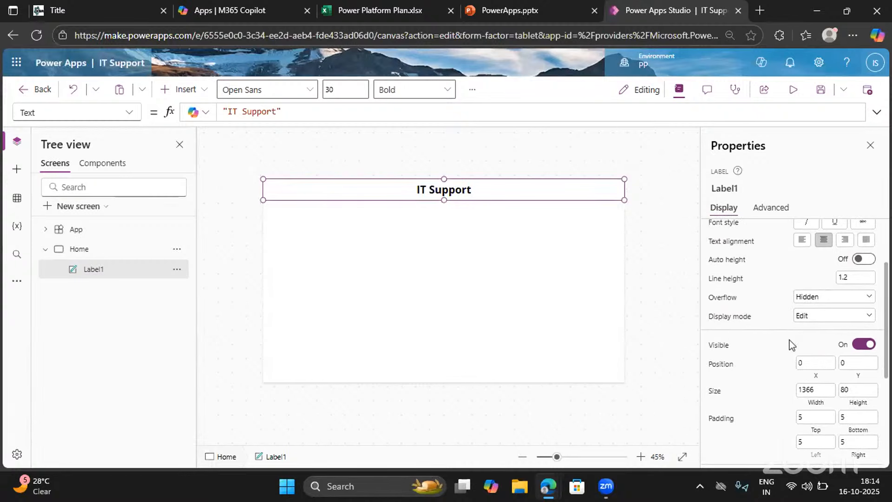
scroll(791, 345, down, 4)
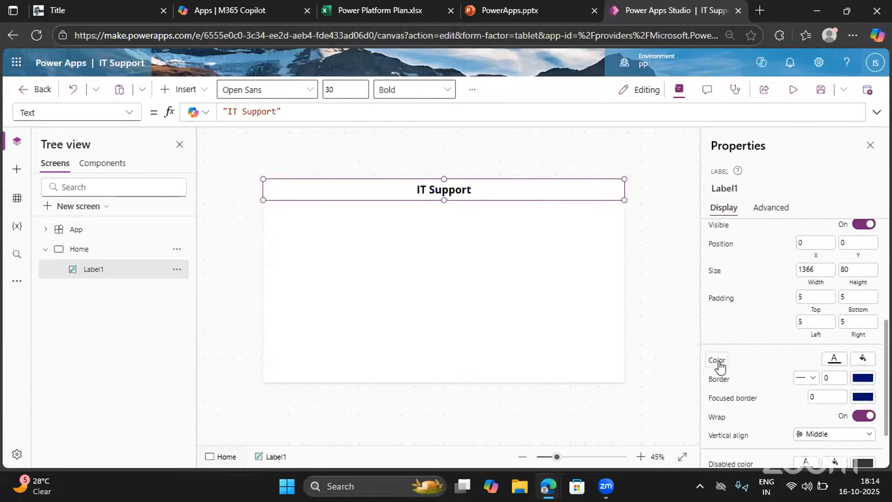
click(862, 360)
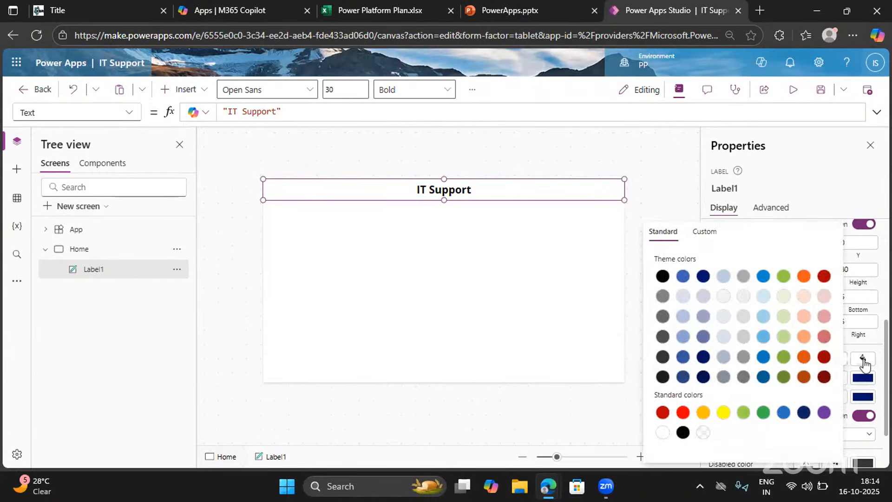
click(763, 338)
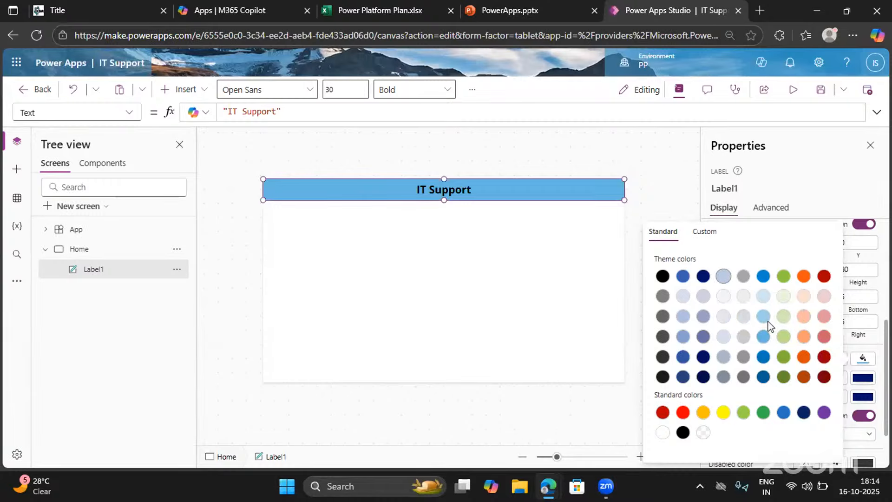
click(763, 316)
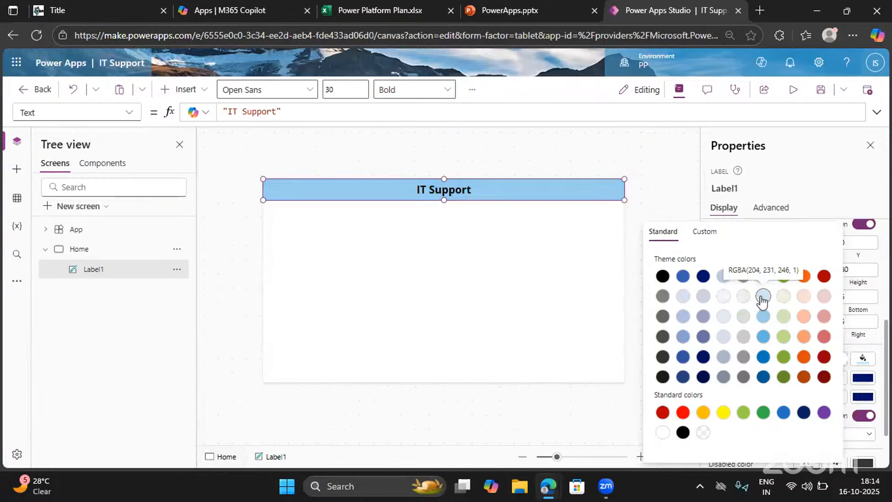
click(762, 296)
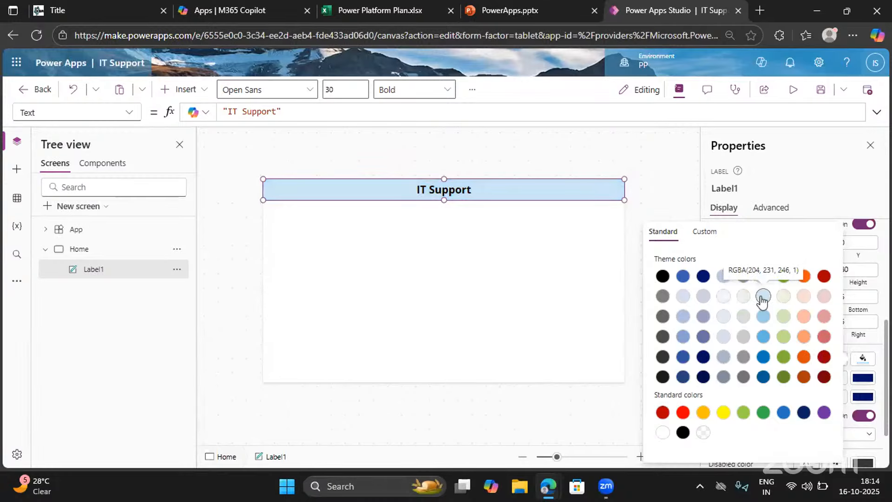
click(743, 298)
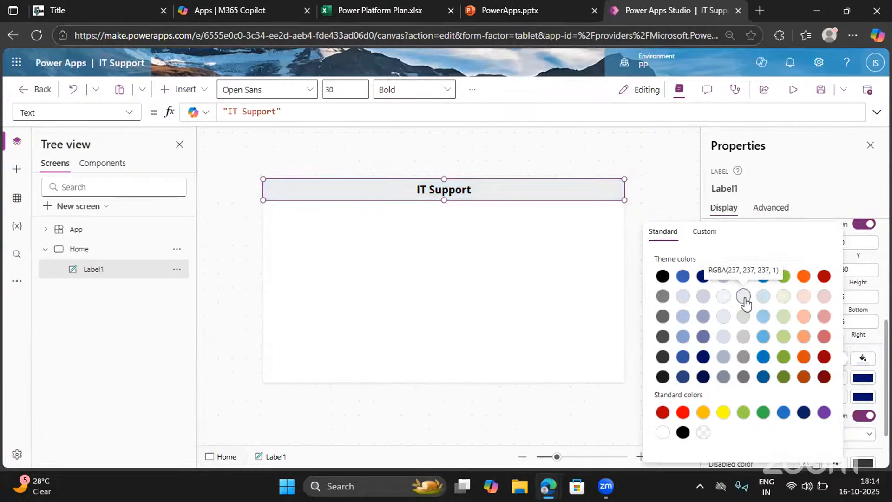
click(724, 300)
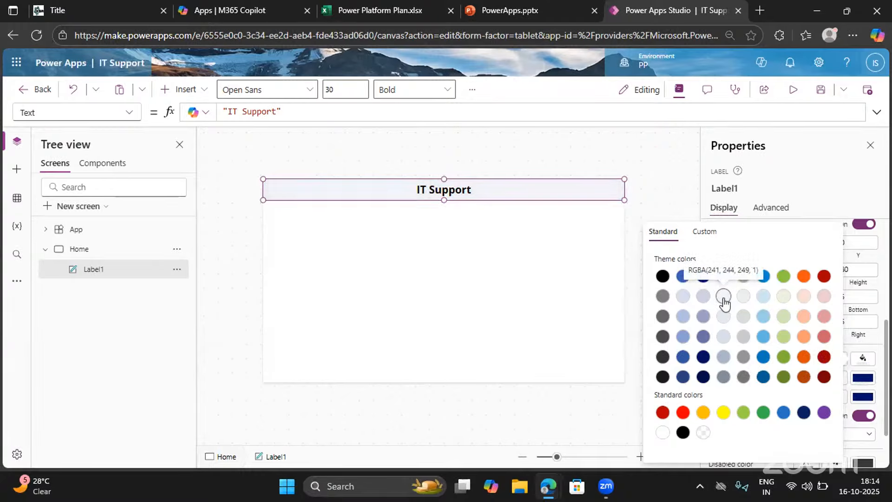
click(708, 301)
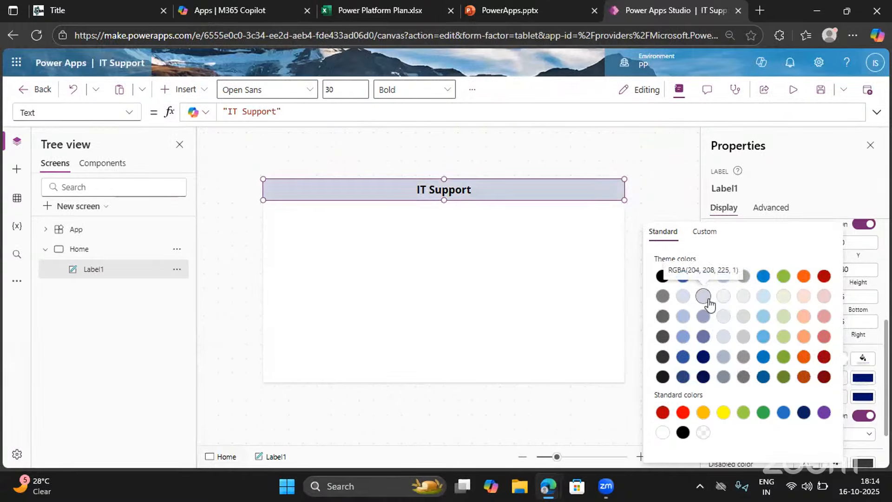
click(686, 301)
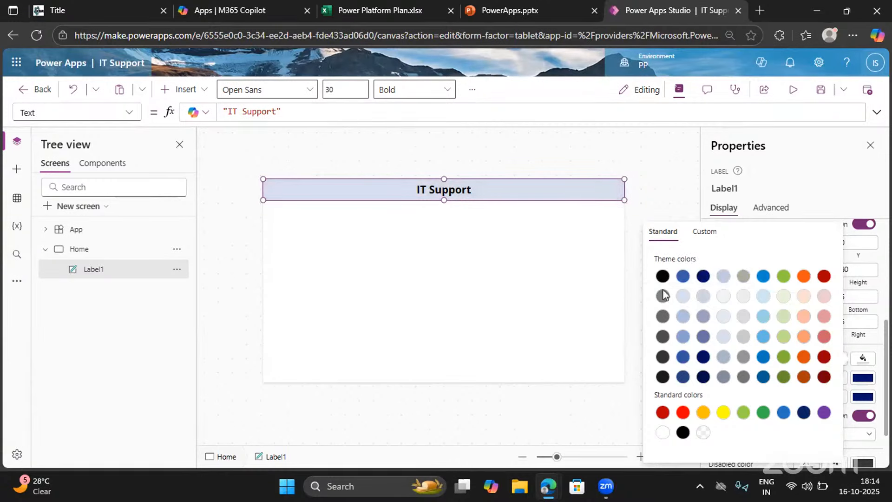
click(663, 300)
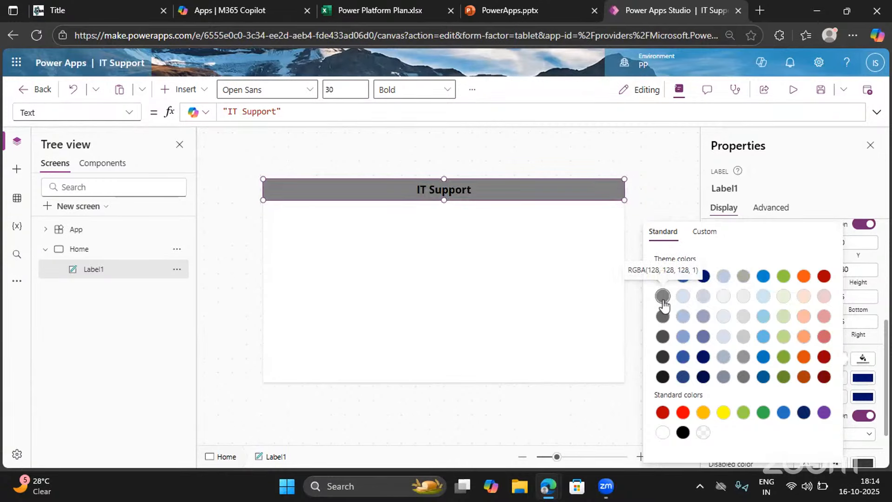
click(783, 297)
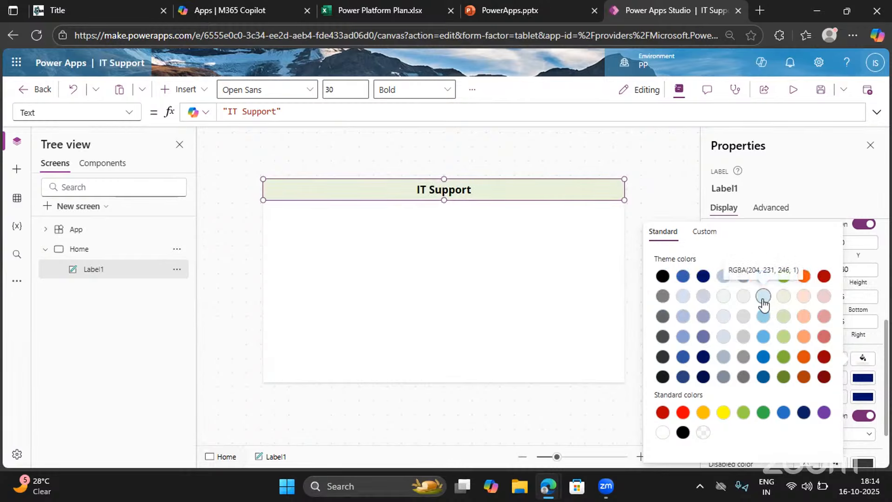
click(809, 303)
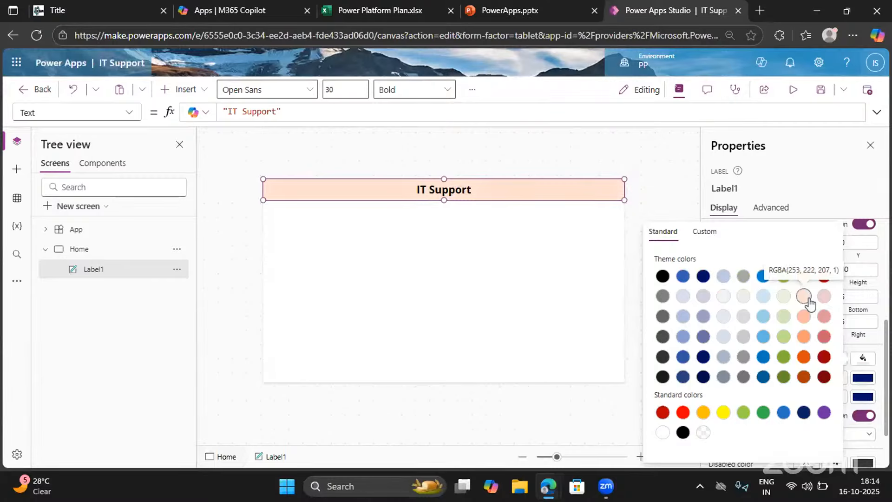
click(741, 300)
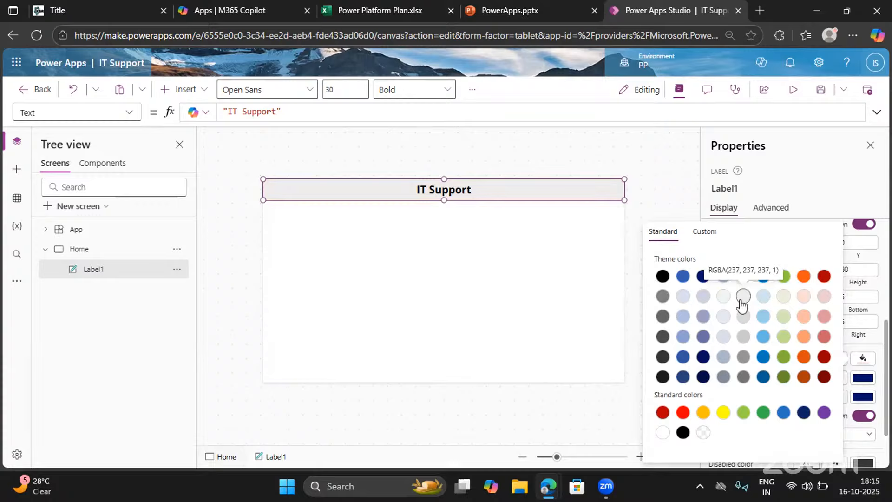
click(806, 194)
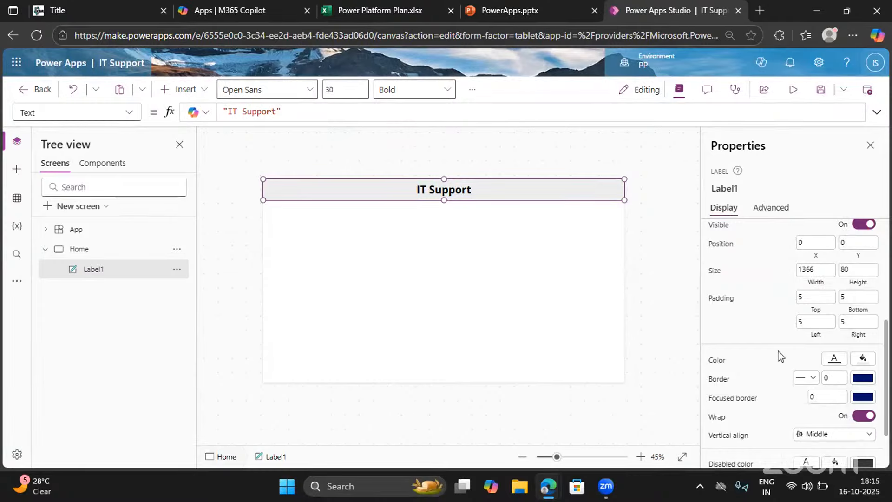
scroll(780, 356, up, 5)
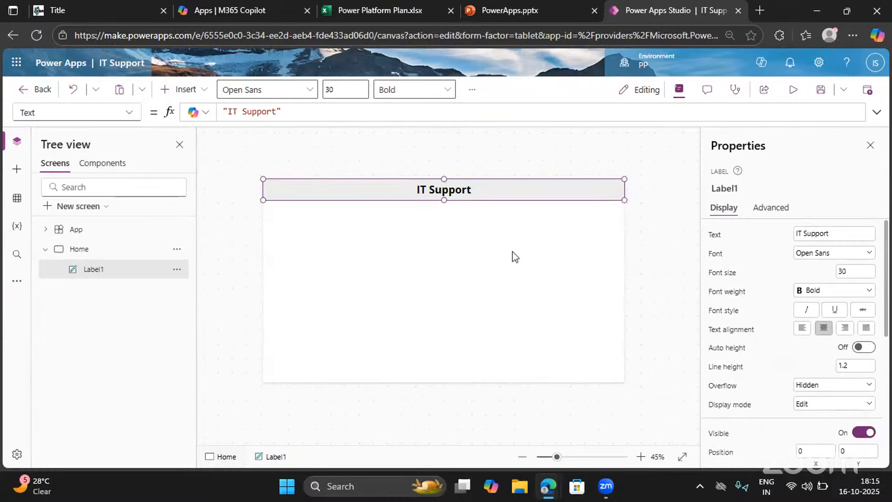
click(463, 246)
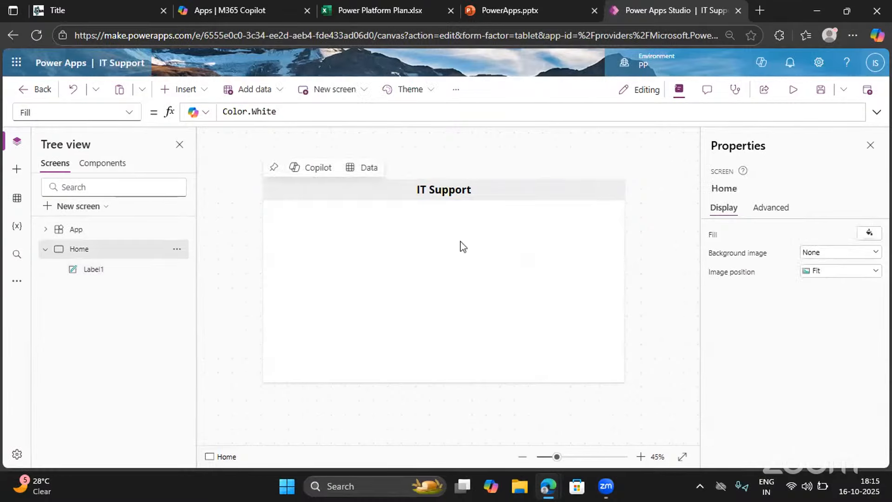
Set the IT Support label's font size to 33
click(445, 198)
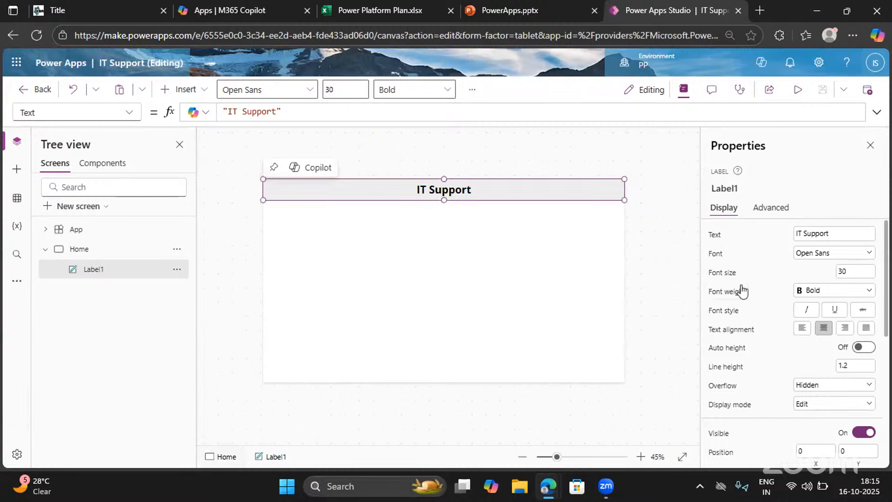
click(835, 273)
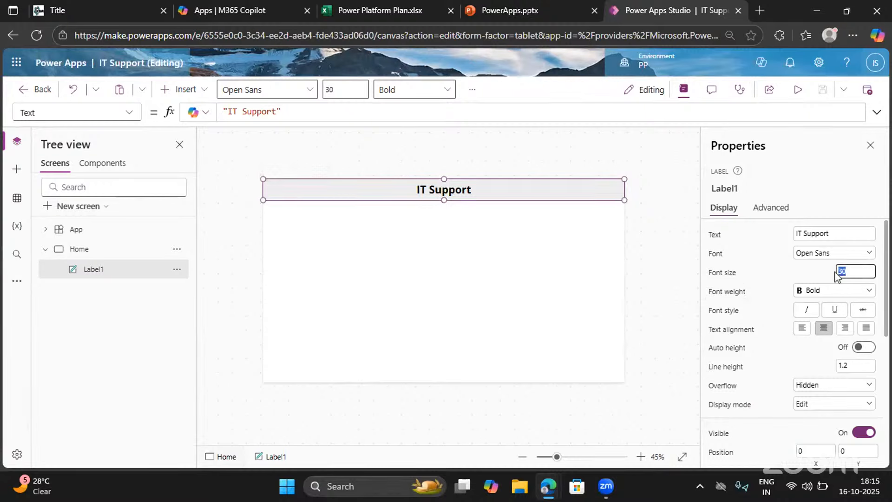
text(33)
click(786, 275)
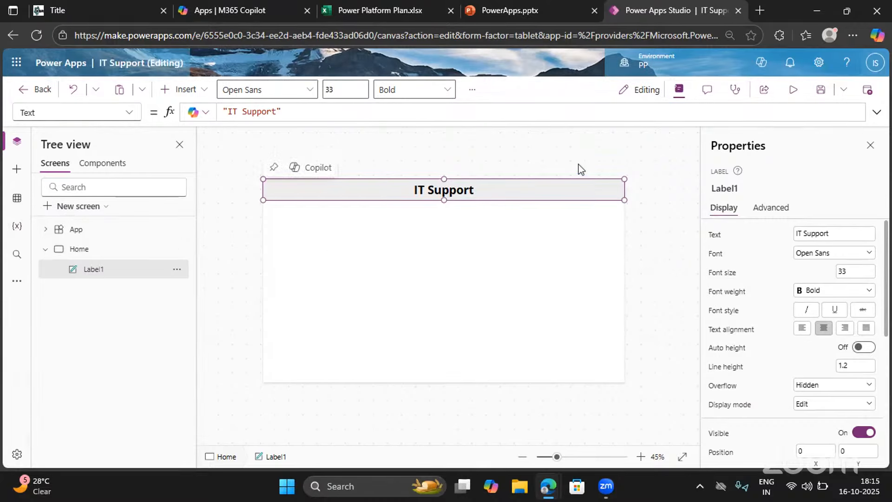
click(869, 149)
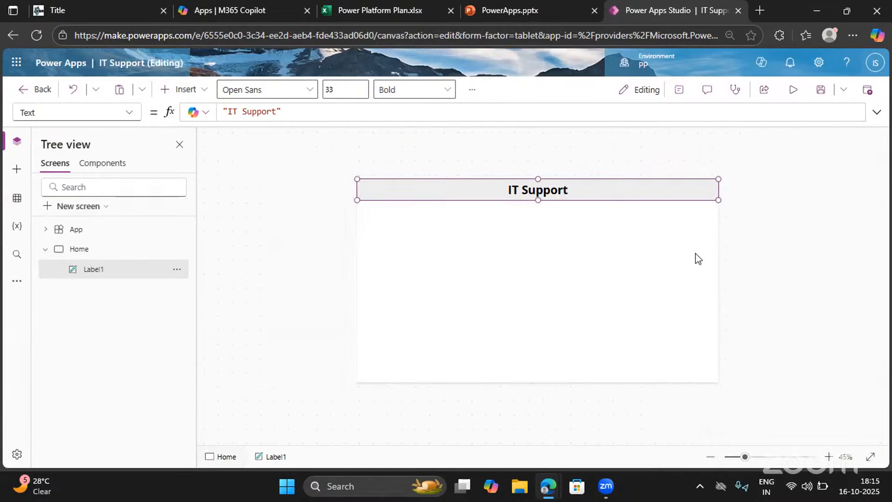
Add a second text label to the Home screen, place it below the header at about X 537, Y 207, and enlarge it
click(828, 457)
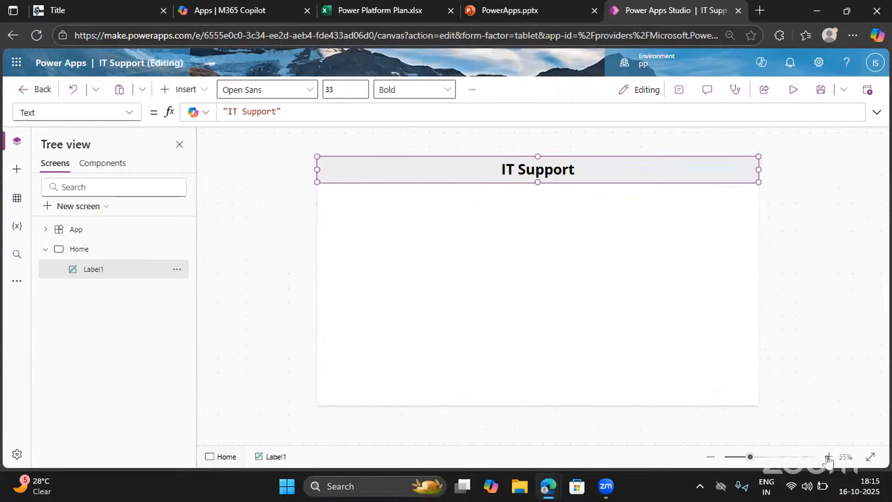
click(550, 284)
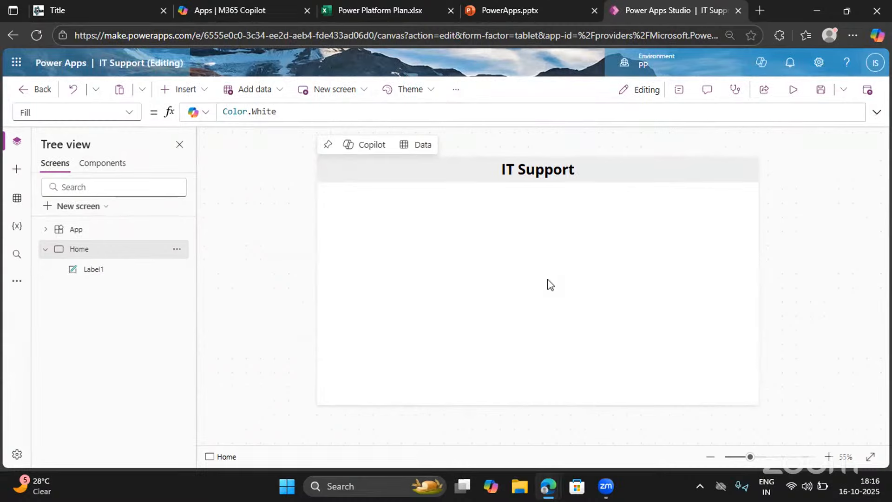
click(185, 89)
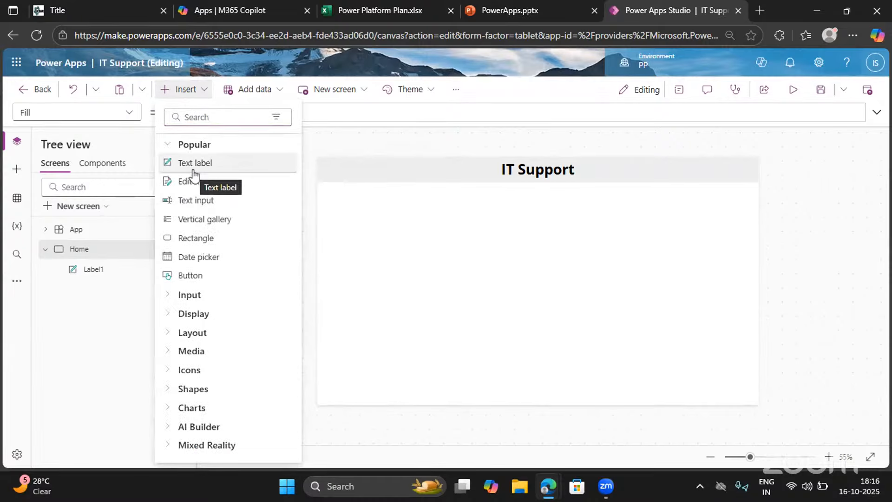
click(193, 171)
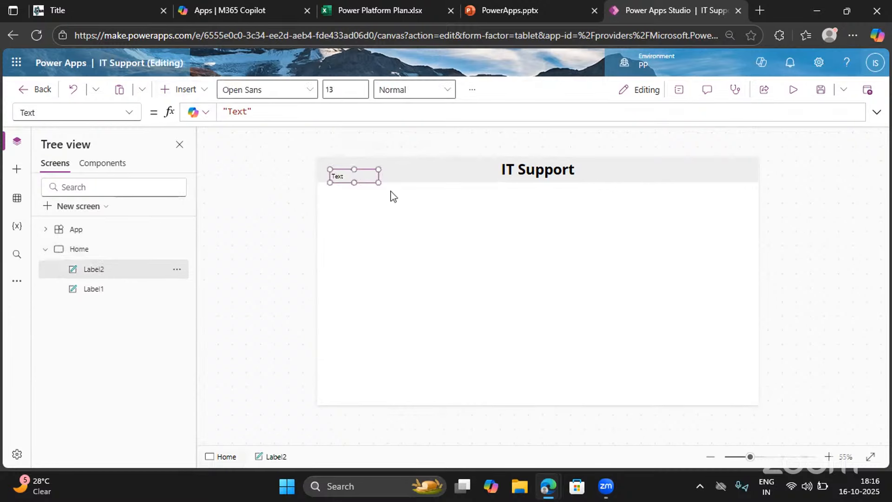
drag(339, 178, 499, 230)
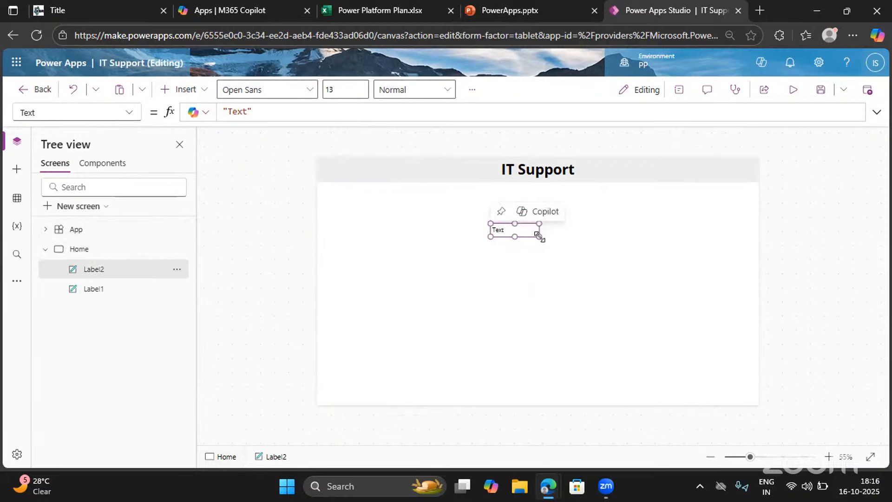
drag(538, 236, 591, 271)
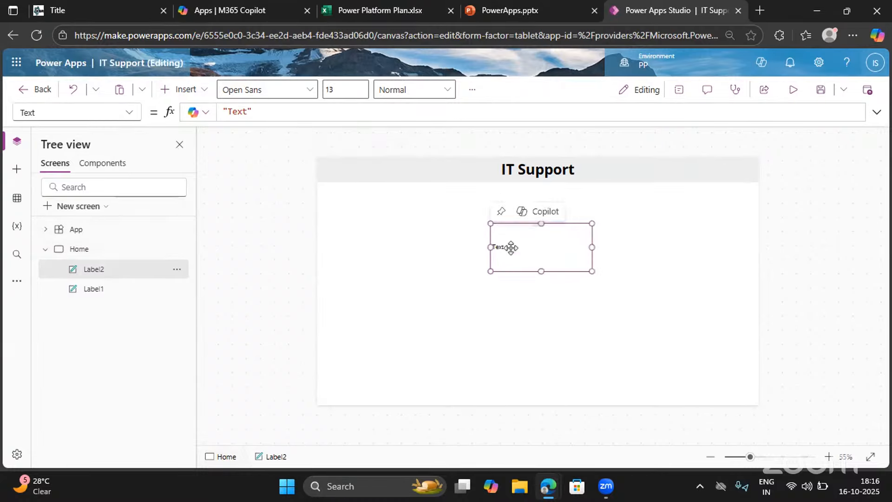
Set the new label's Text property to "Welcome" followed by the person's full name
click(679, 99)
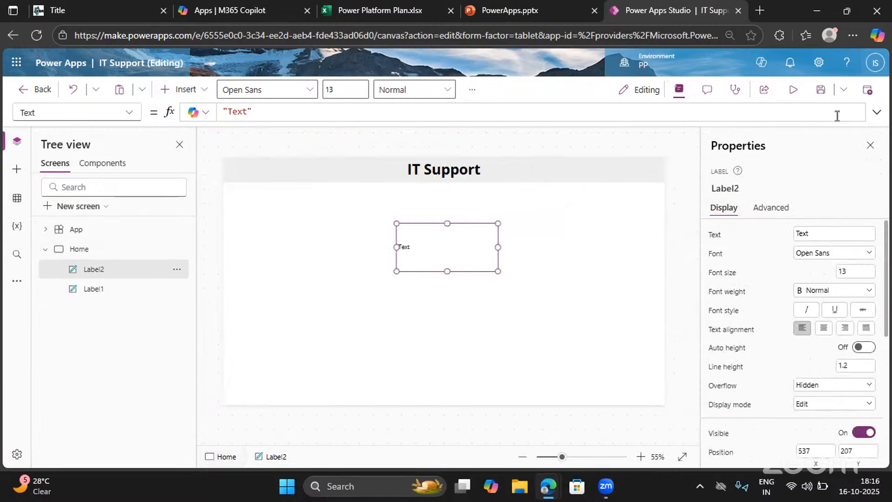
click(870, 146)
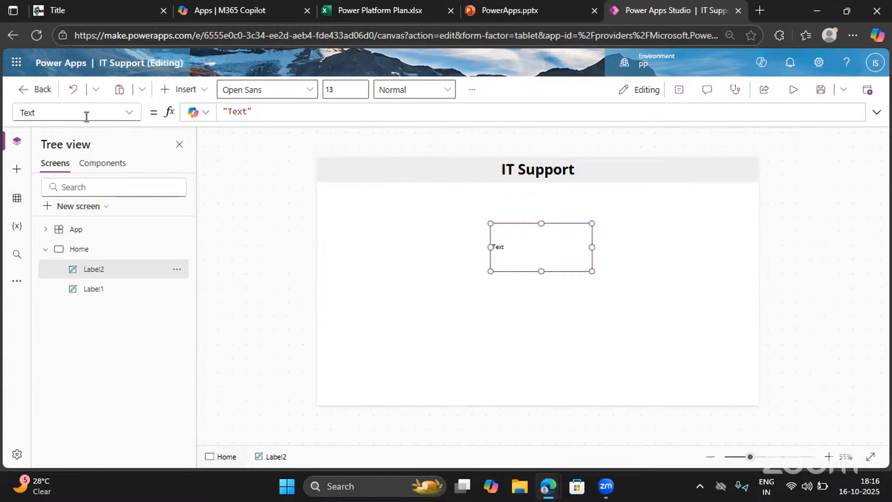
click(117, 116)
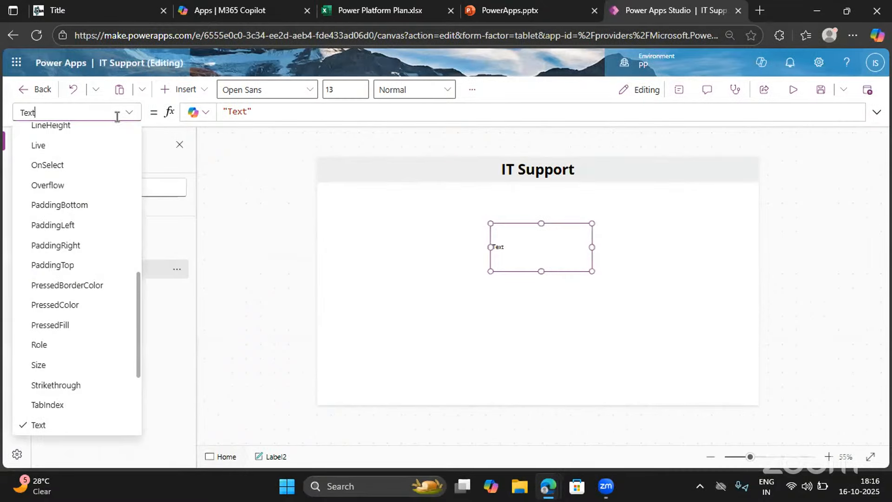
click(40, 424)
double_click(240, 111)
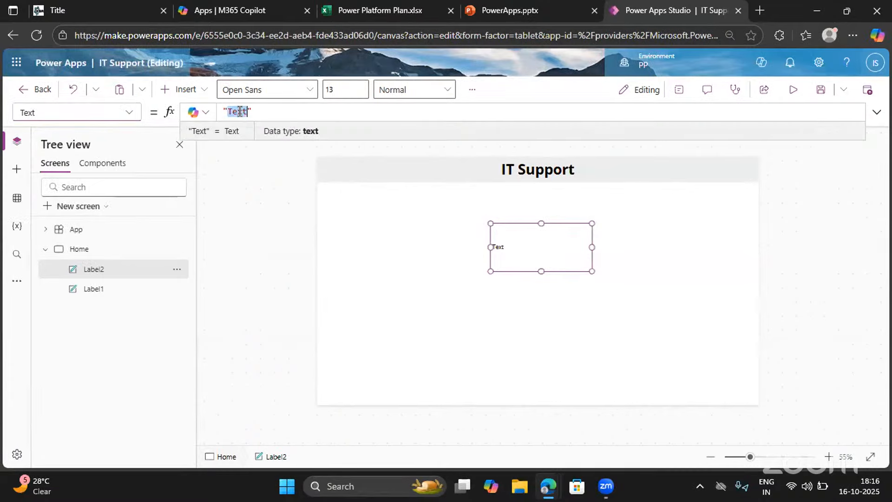
text(Welcome)
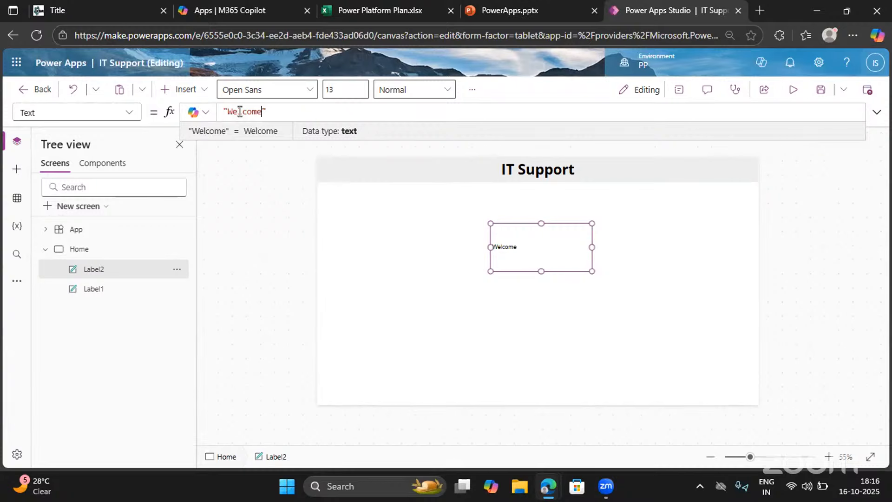
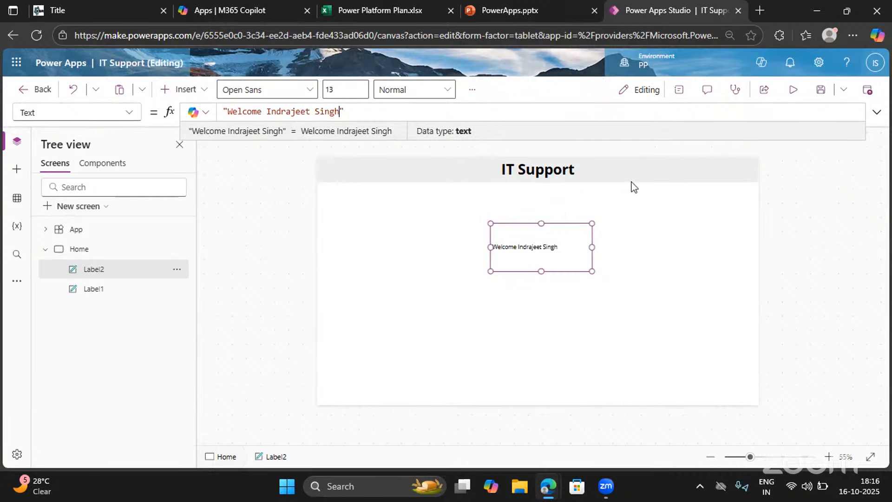
Set the welcome label's font size to 20
click(678, 89)
click(853, 280)
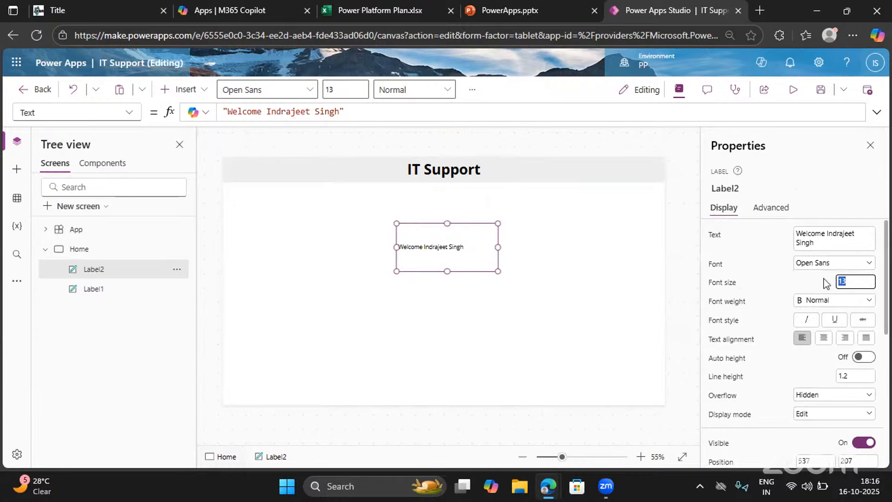
text(20)
key(Return)
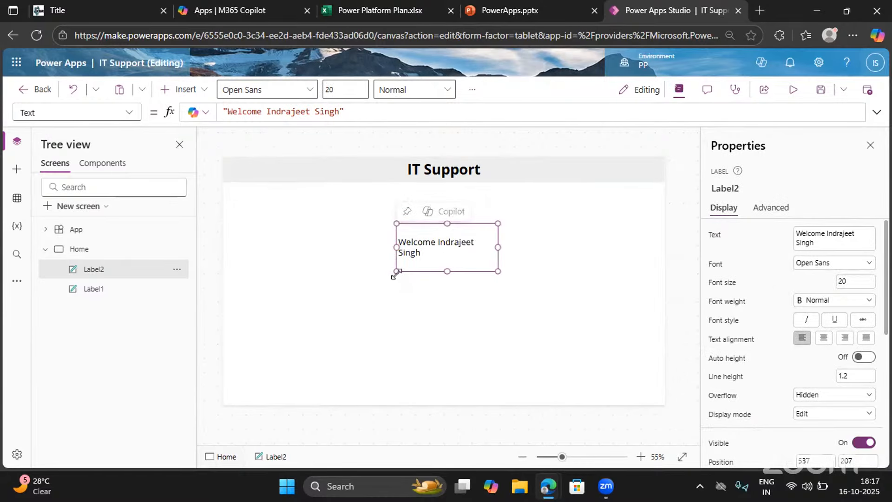
Widen the welcome label to about 416, center its text, and align it centrally under the header at about X 475, Y 188
drag(396, 271, 362, 269)
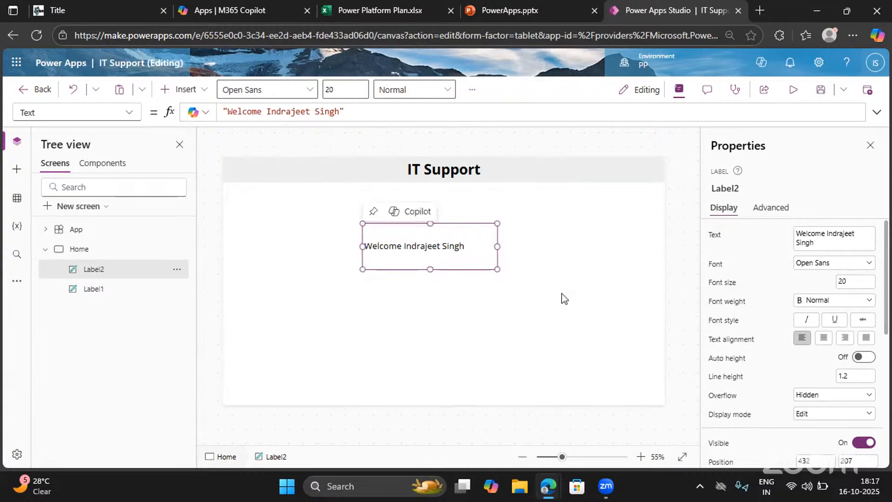
click(823, 338)
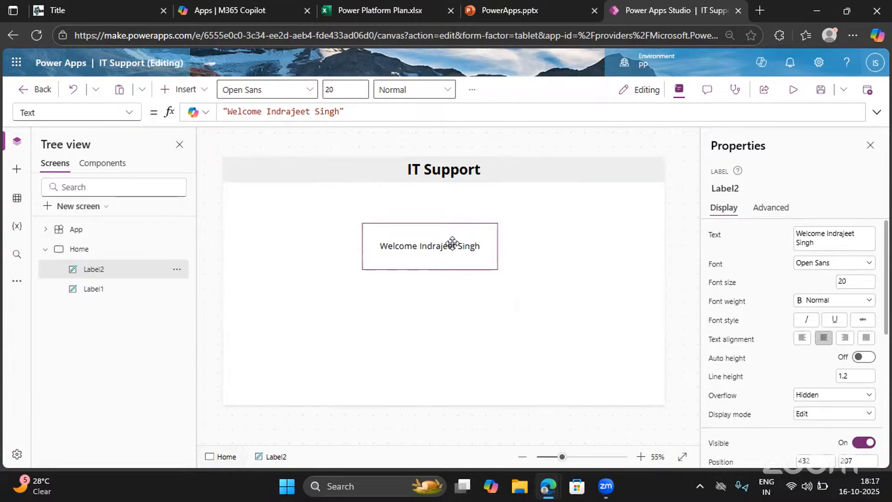
drag(438, 242, 460, 241)
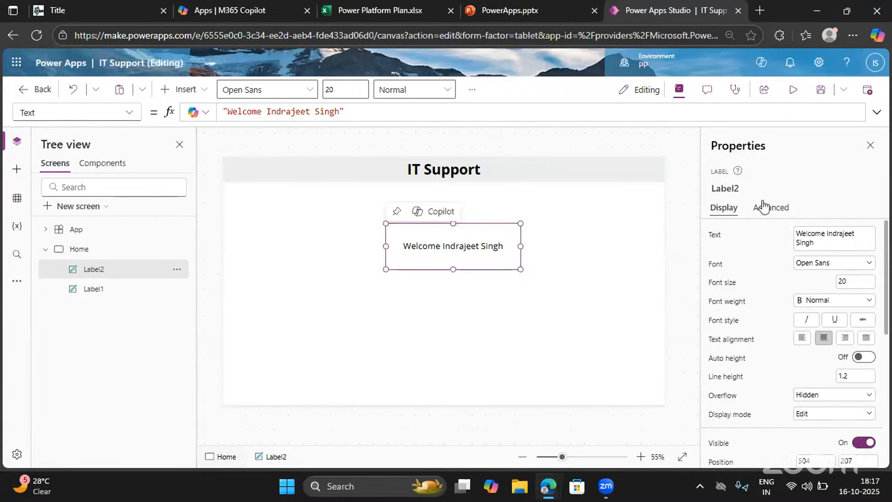
click(583, 236)
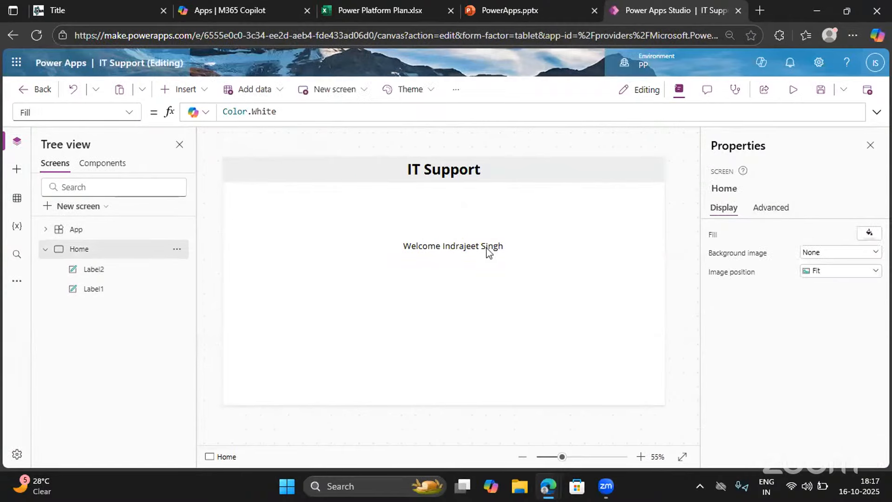
click(473, 249)
drag(474, 250, 464, 243)
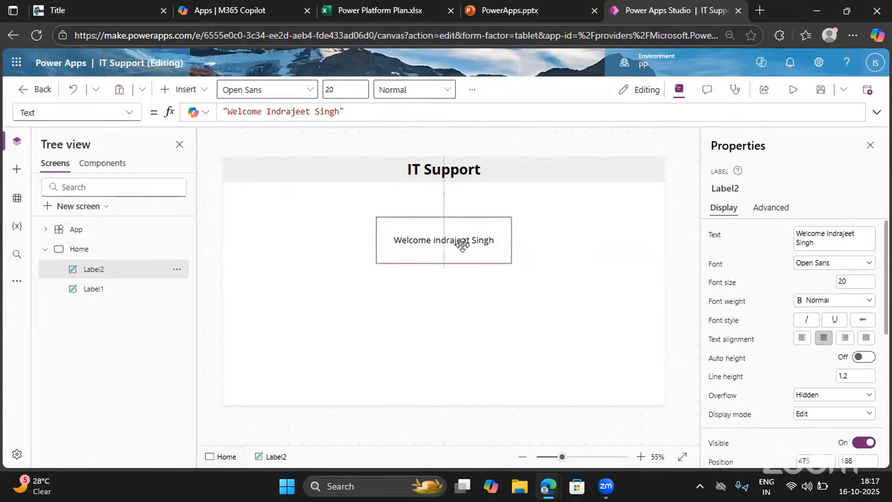
Set the welcome label's font weight to Semibold
scroll(777, 384, down, 2)
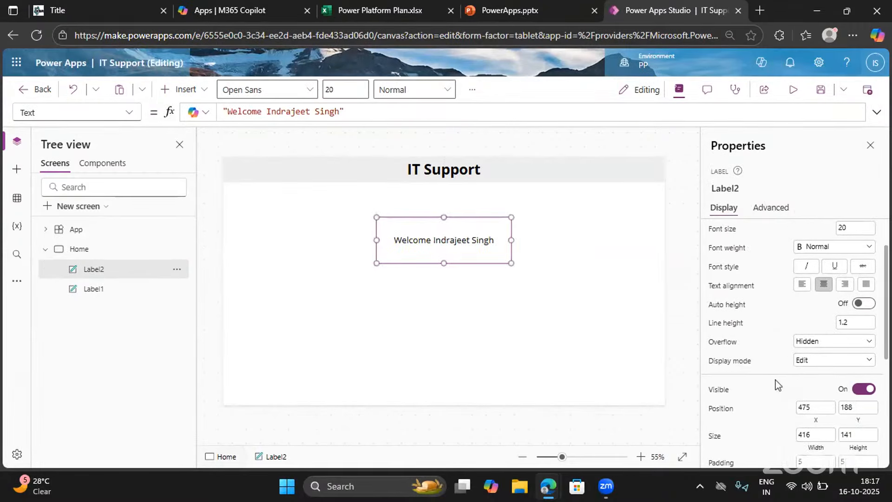
scroll(777, 384, up, 2)
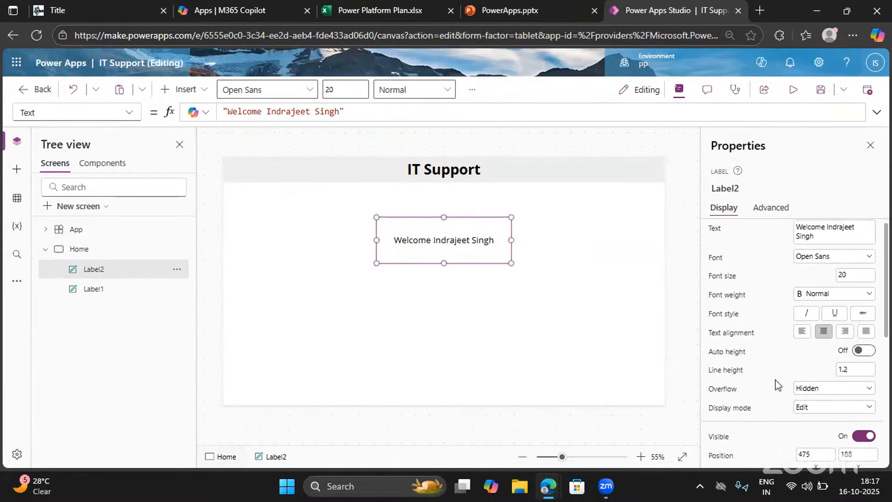
click(854, 276)
click(830, 294)
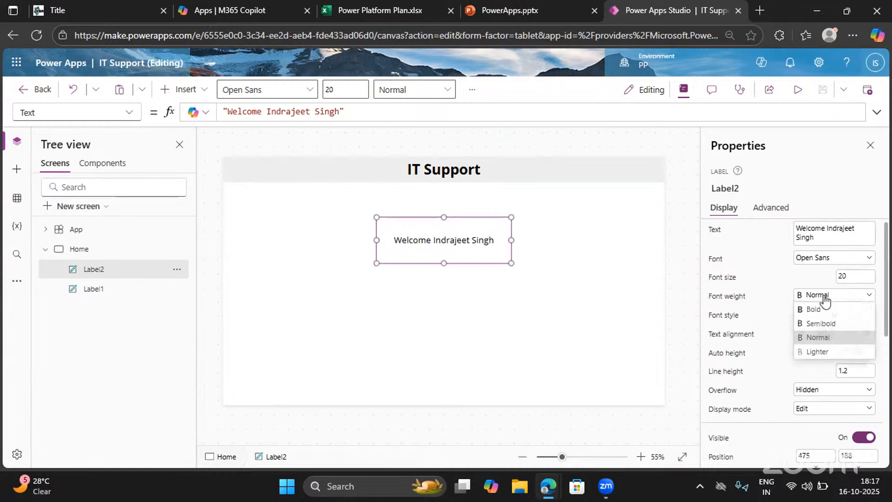
click(813, 324)
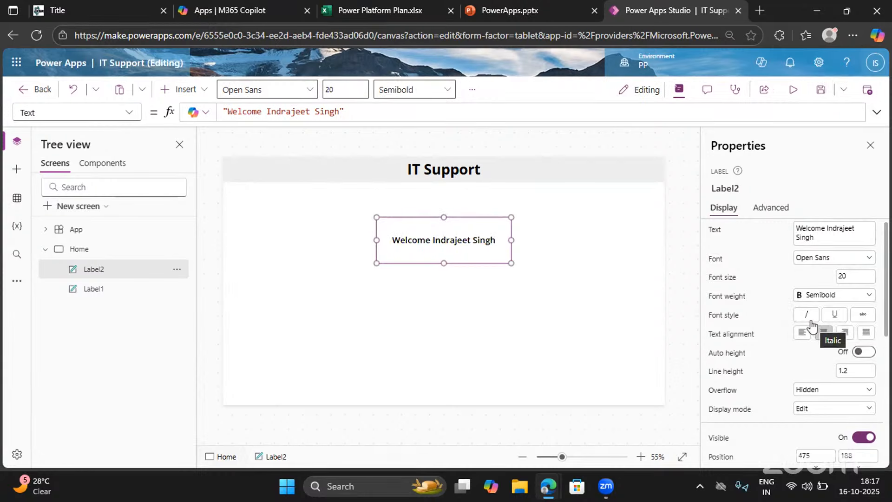
Increase the welcome label's font size to 23 and select the Home screen
scroll(767, 362, down, 2)
scroll(767, 363, down, 2)
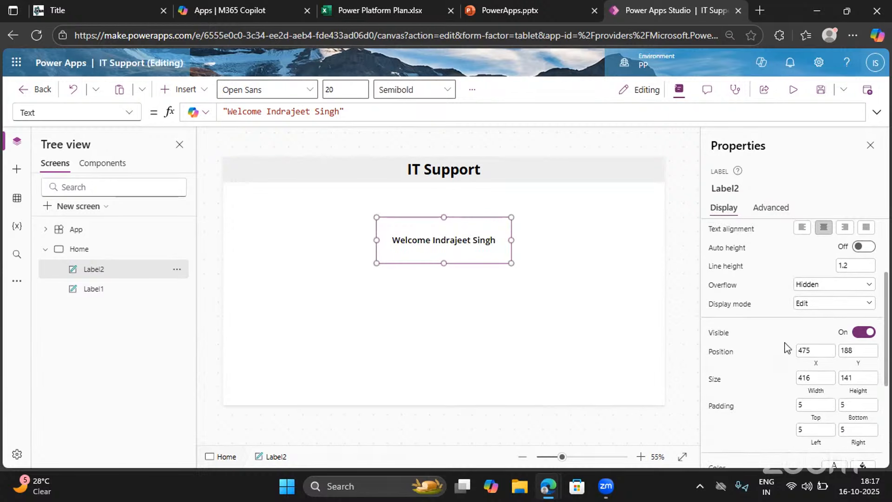
scroll(790, 349, up, 4)
double_click(842, 281)
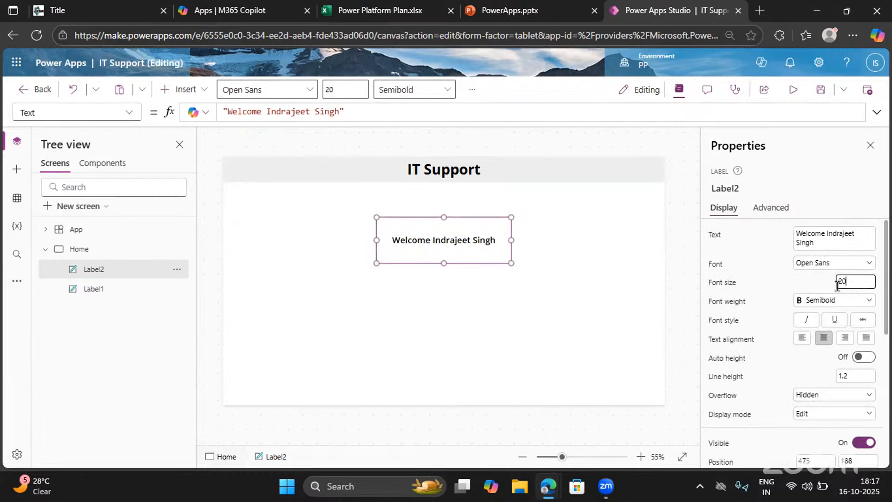
text(23)
click(771, 299)
scroll(774, 356, down, 6)
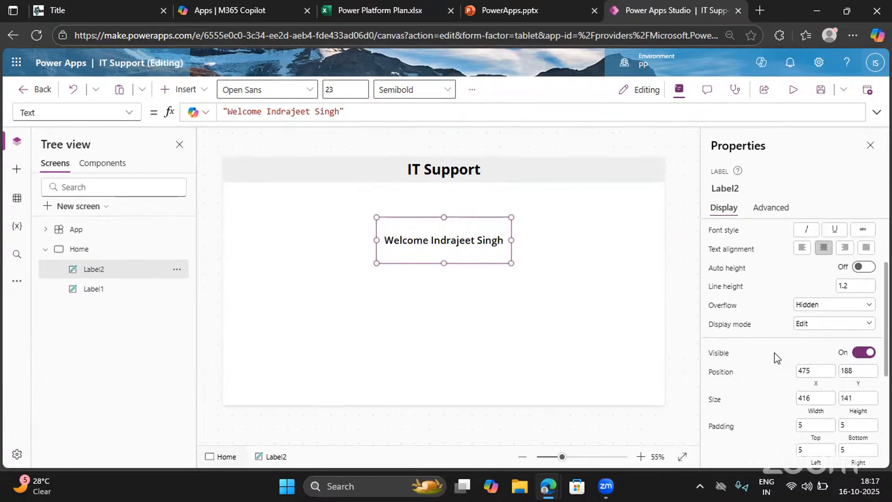
click(500, 356)
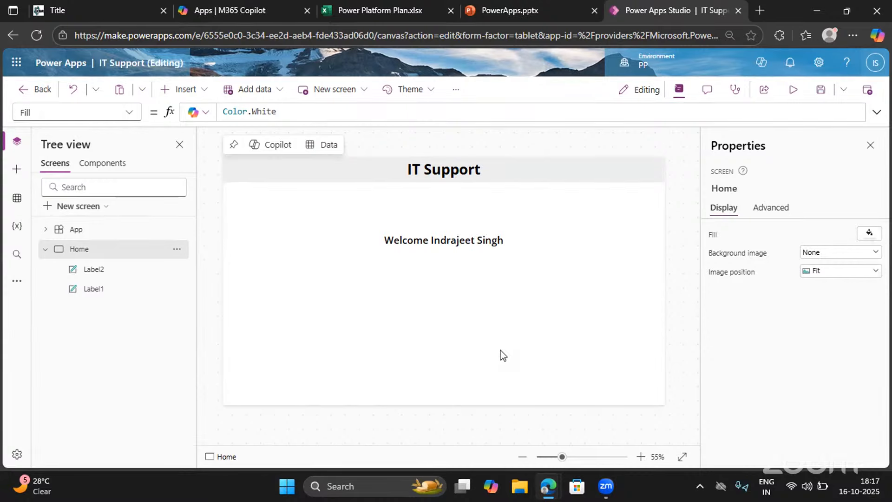
Remove the hard-coded person's name from the welcome label's text formula, keeping only "Welcome "
click(451, 239)
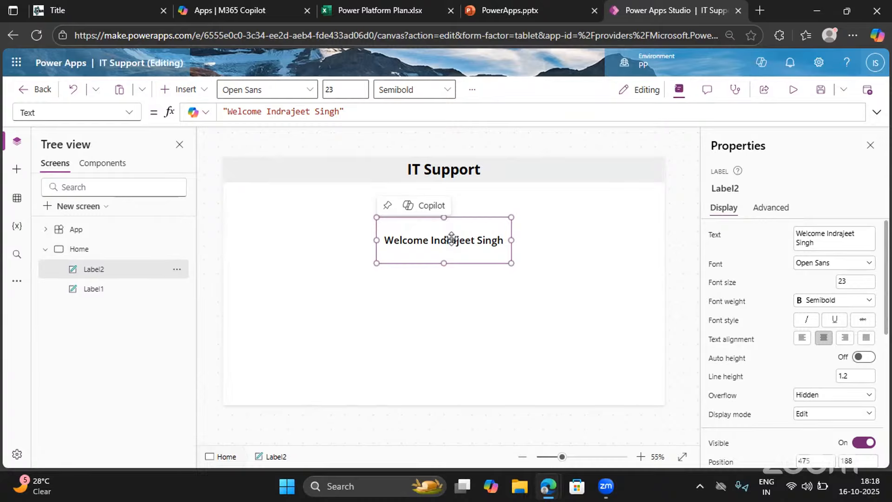
click(340, 112)
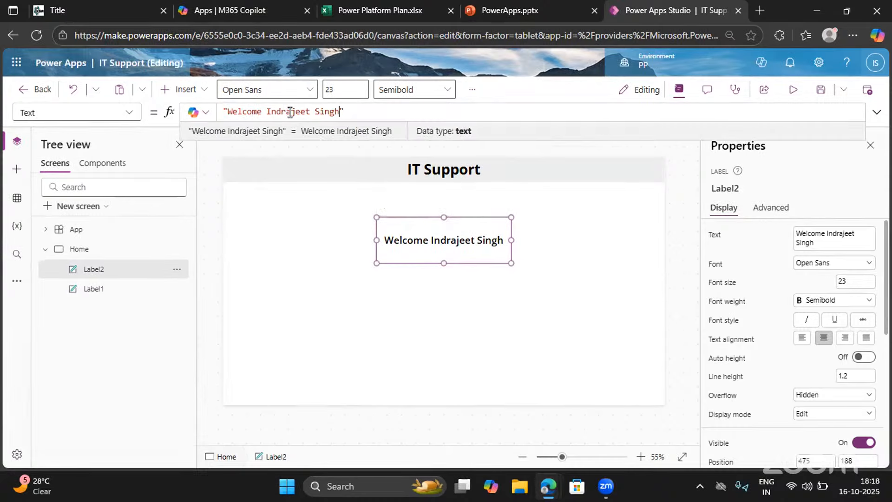
shift+click(271, 112)
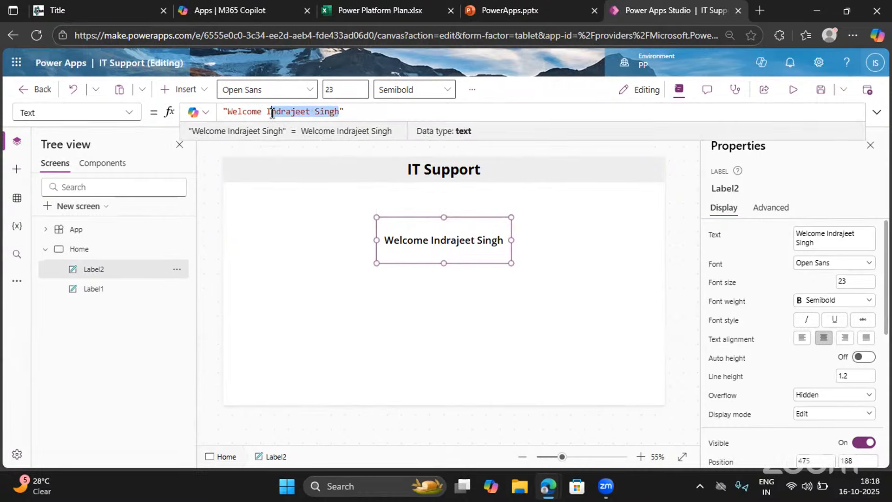
key(End)
shift+click(268, 111)
key(BackSpace)
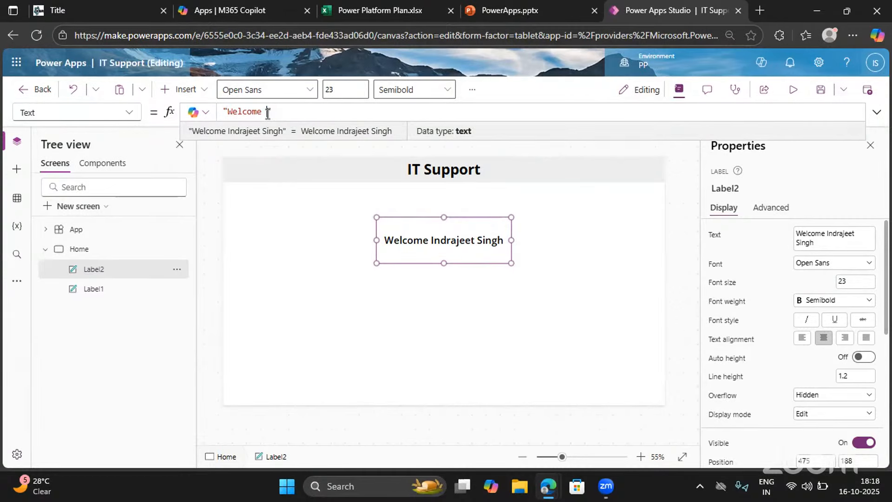
Change the welcome label's text formula to Concatenate("Welcome ",User().FullName)
click(226, 111)
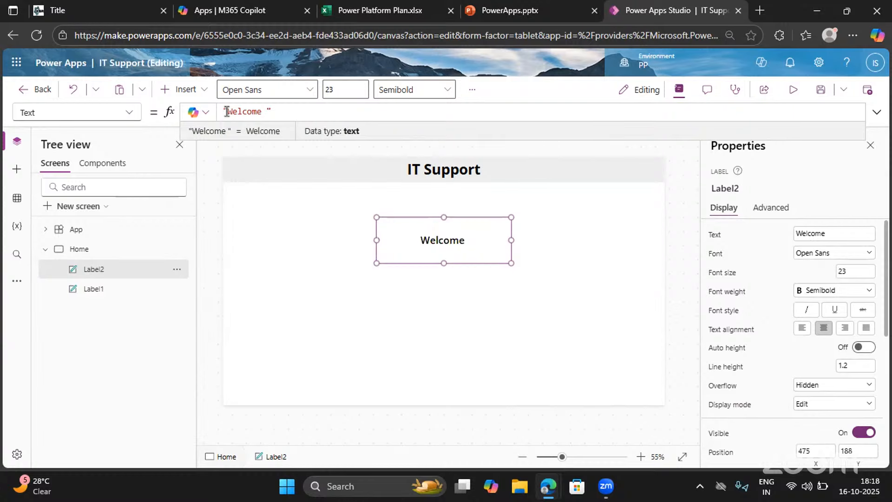
text(Con)
key(Down)
key(Tab)
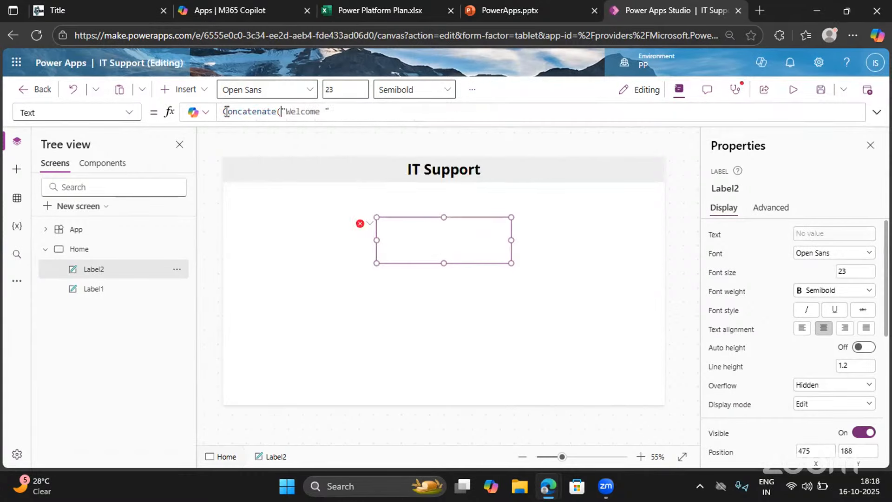
click(338, 111)
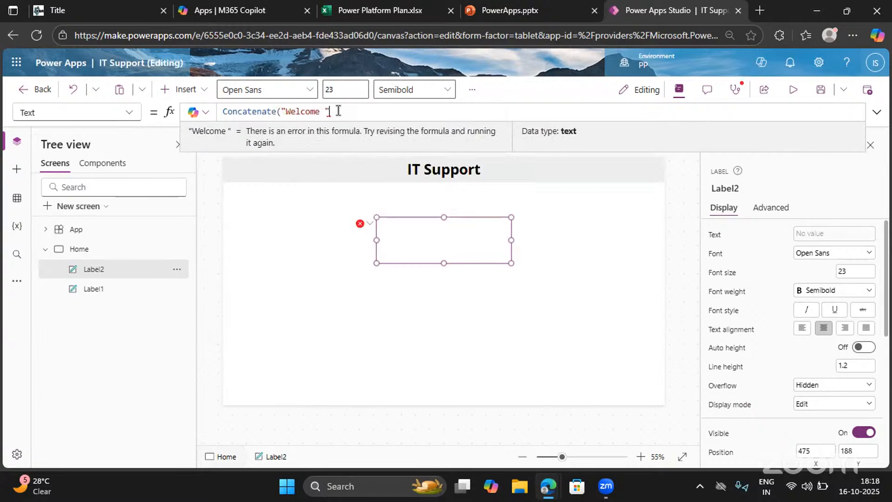
text(,)
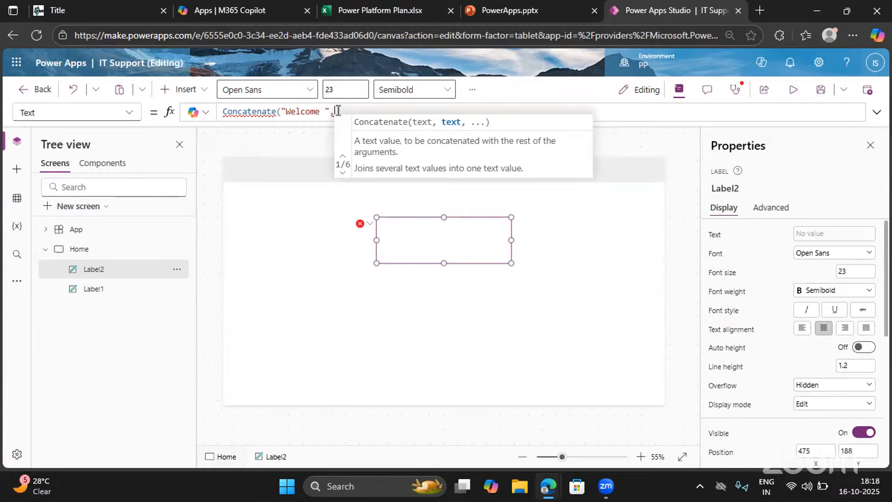
text(Use)
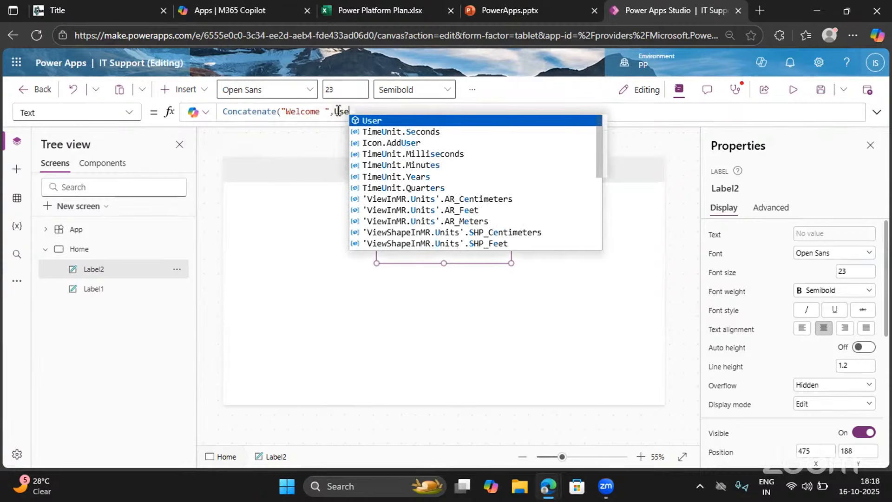
text(r().)
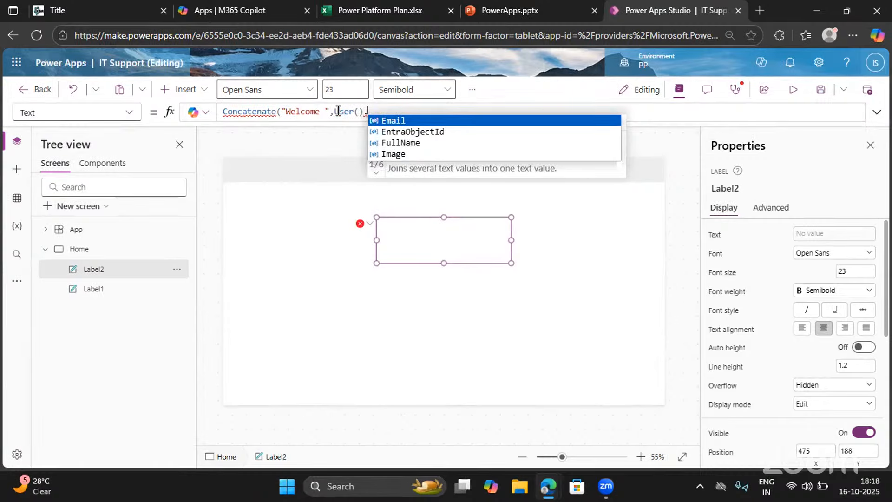
click(412, 144)
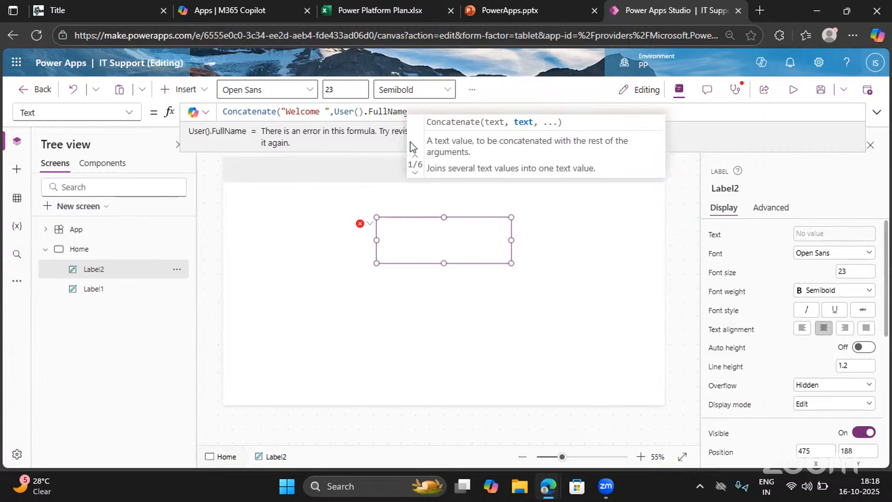
text())
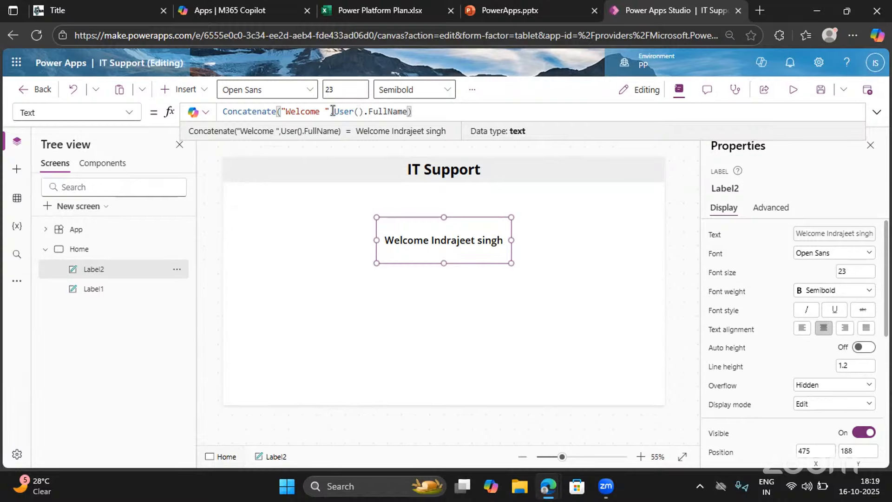
Compare the User().FullName part of the formula with the full name shown in the signed-in account's details
shift+click(413, 111)
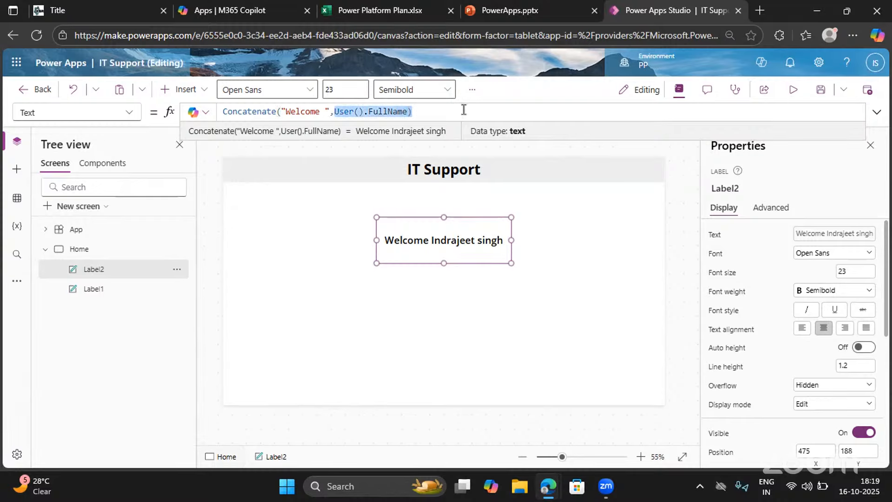
click(875, 65)
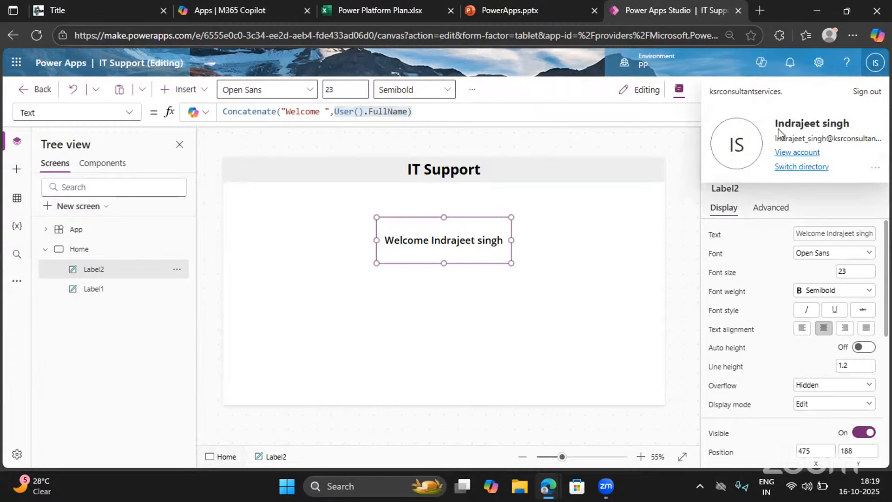
triple_click(852, 132)
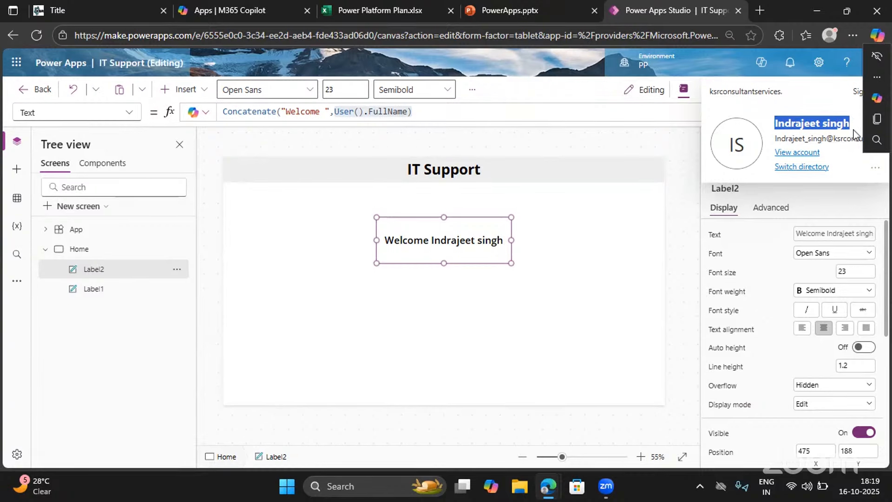
click(258, 116)
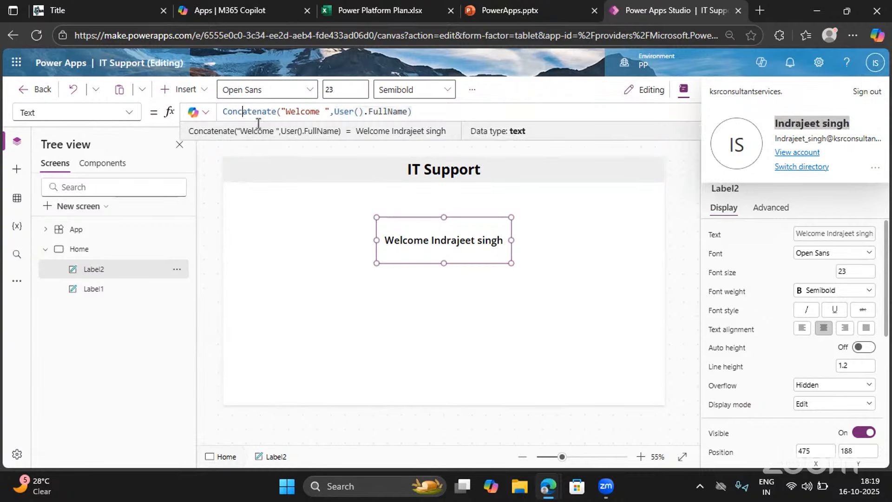
click(430, 114)
Search the web for "powerfx msdocs" in a new browser tab and open Microsoft Learn's Power Fx formula reference
click(760, 11)
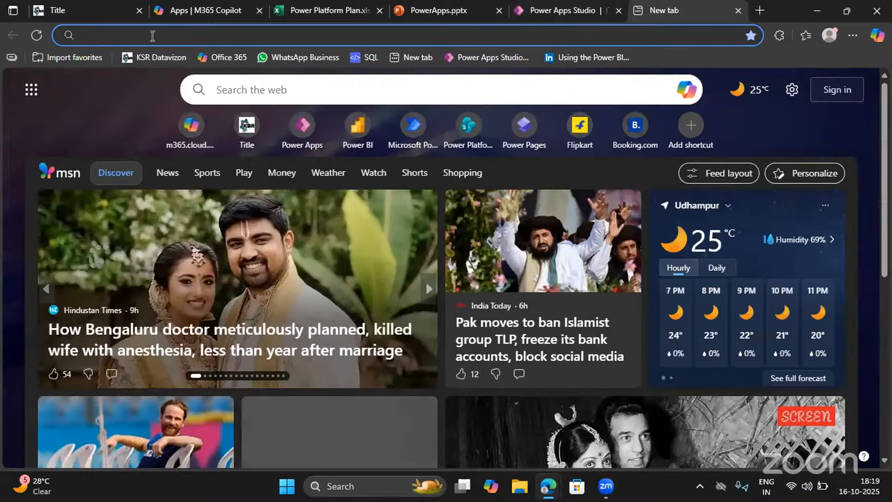
click(151, 35)
text(powerfc)
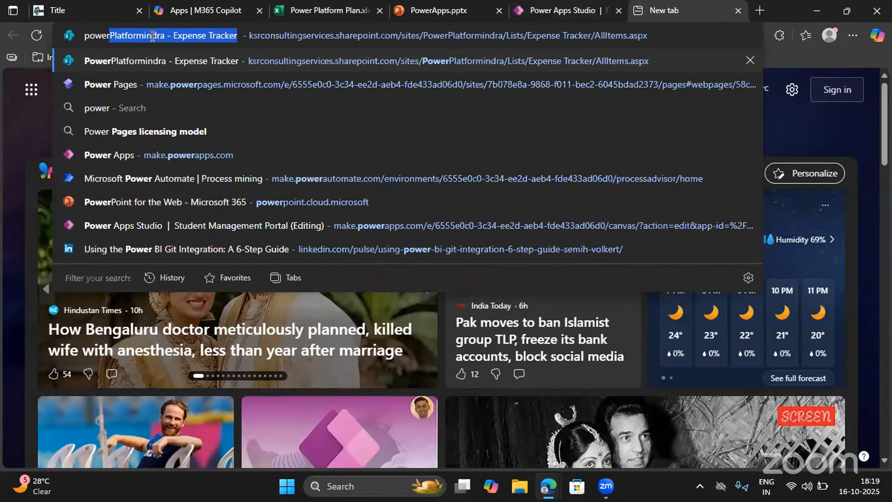
key(BackSpace)
key(BackSpace)
text(x ms)
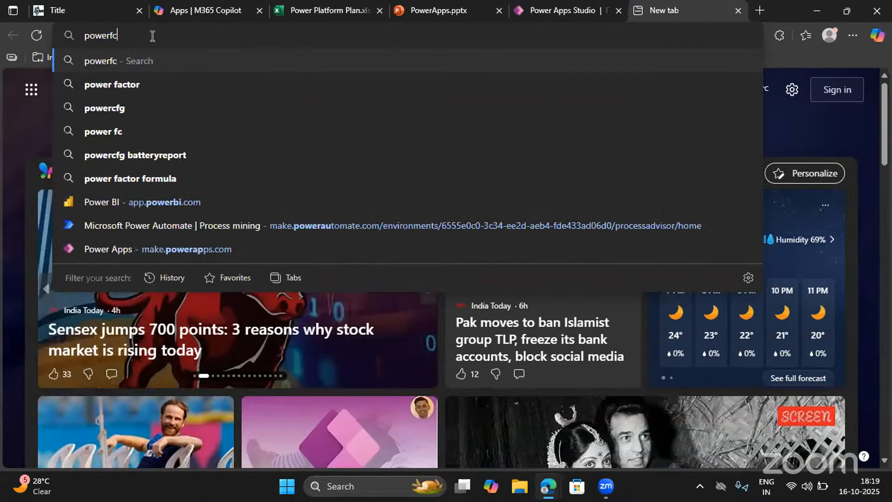
text(docs)
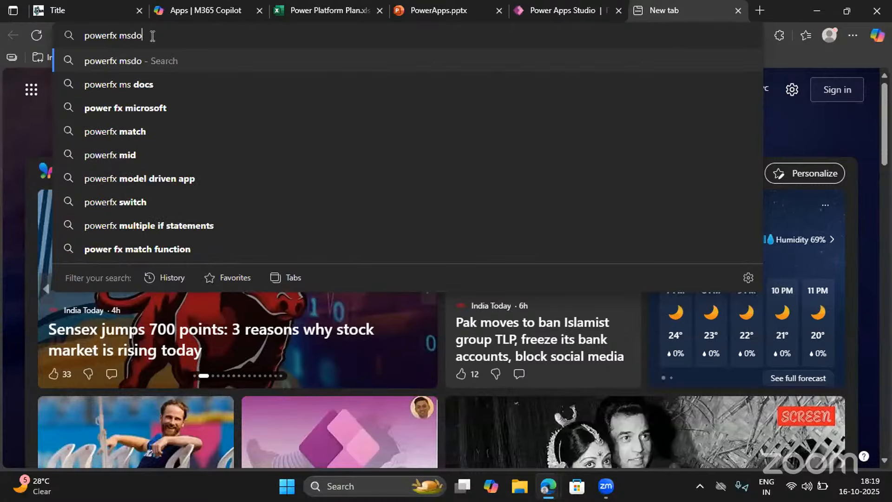
key(Return)
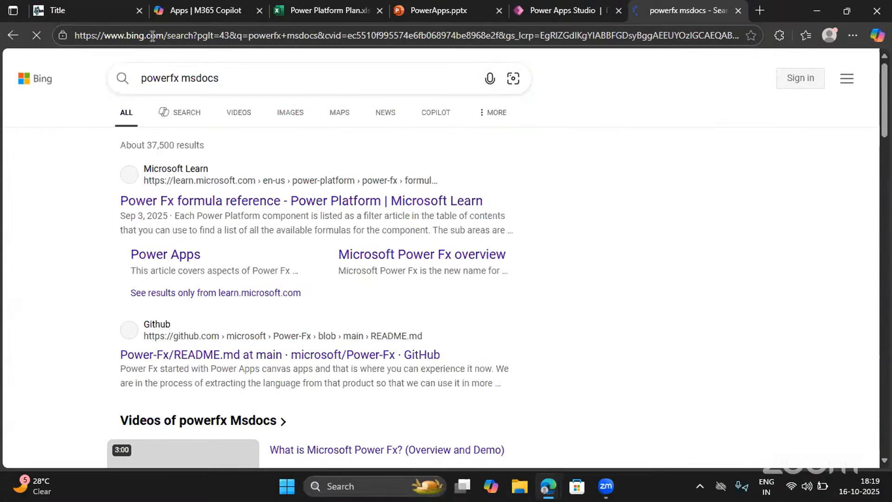
click(185, 202)
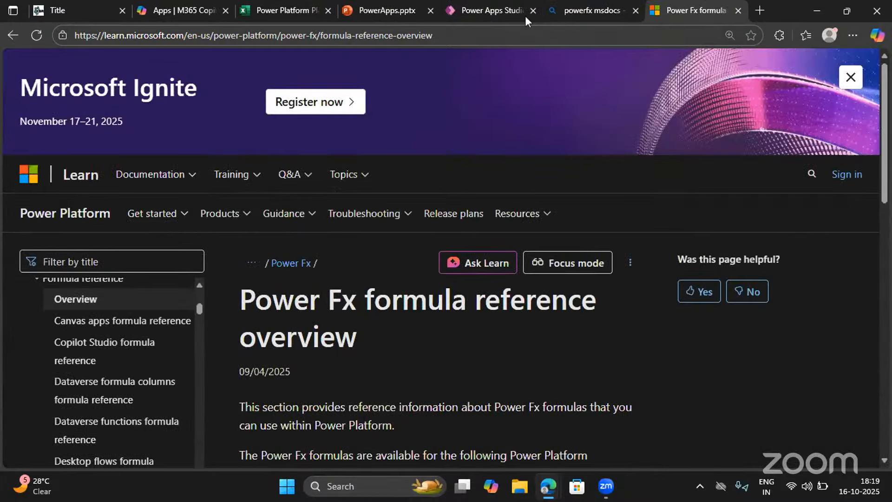
Recheck the welcome label in Power Apps Studio, then filter the Power Fx reference by "con" and open the Concatenate article
click(483, 9)
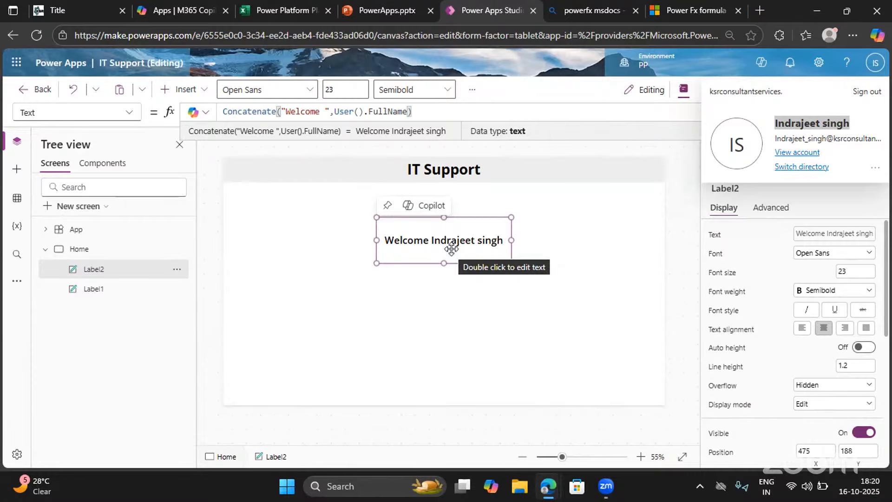
click(676, 12)
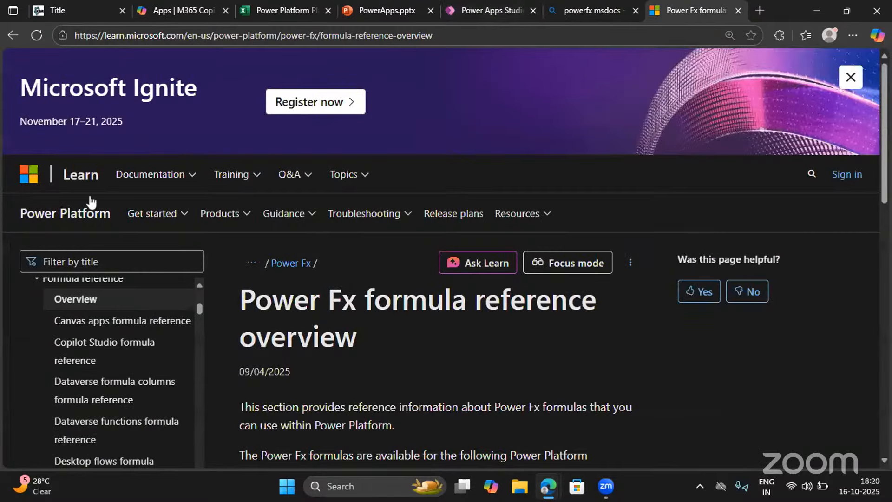
click(64, 260)
text(con)
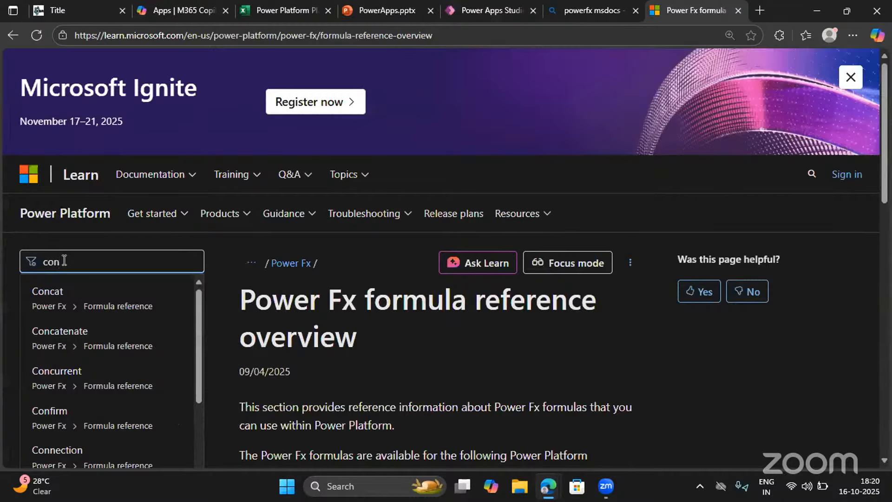
click(66, 347)
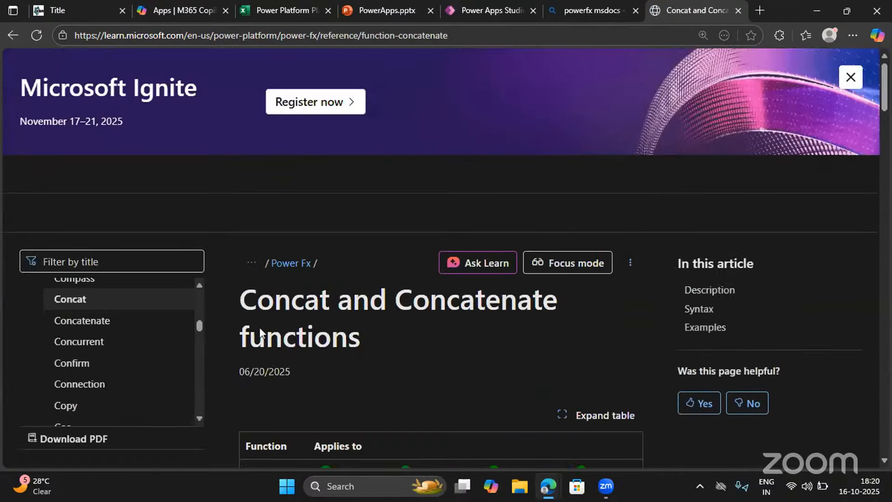
Examine the description, syntax and examples of the Concat and Concatenate functions
scroll(259, 327, down, 8)
scroll(260, 327, down, 3)
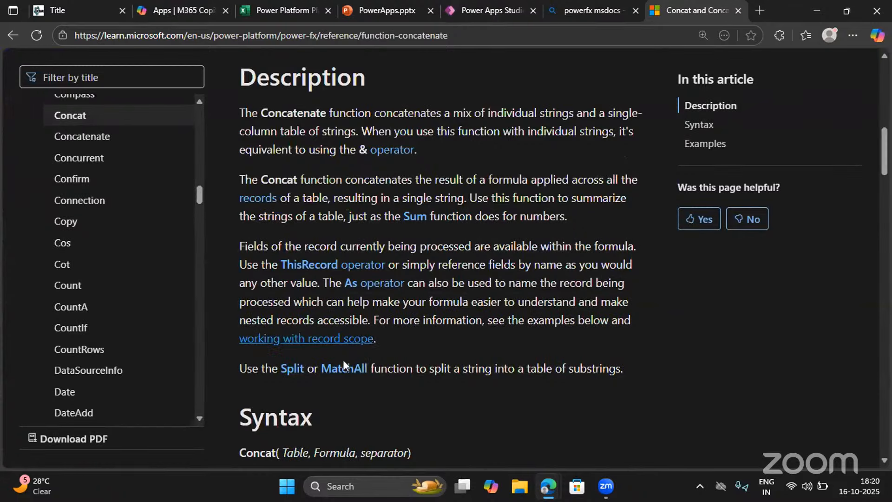
scroll(277, 215, down, 5)
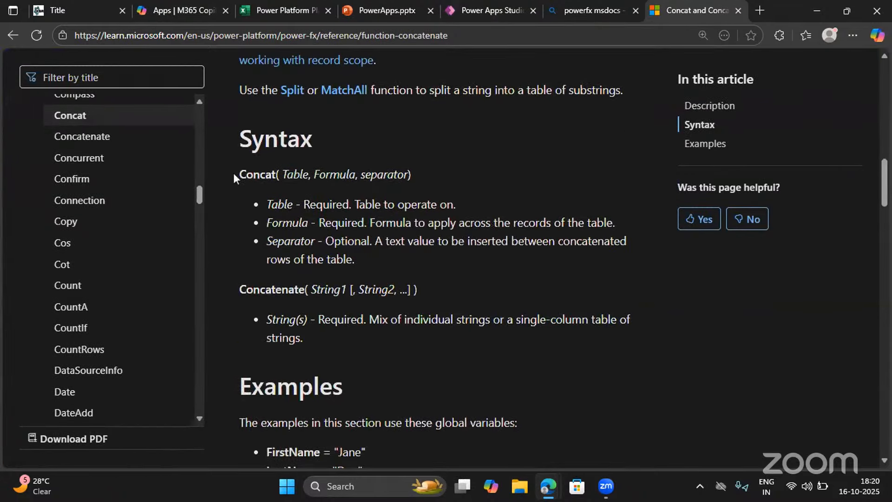
drag(233, 172, 374, 341)
scroll(374, 341, down, 4)
scroll(377, 340, down, 1)
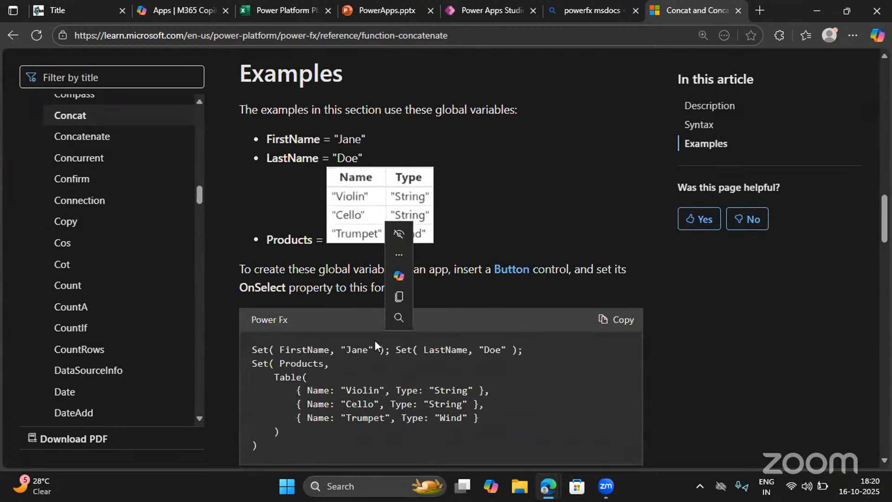
click(246, 107)
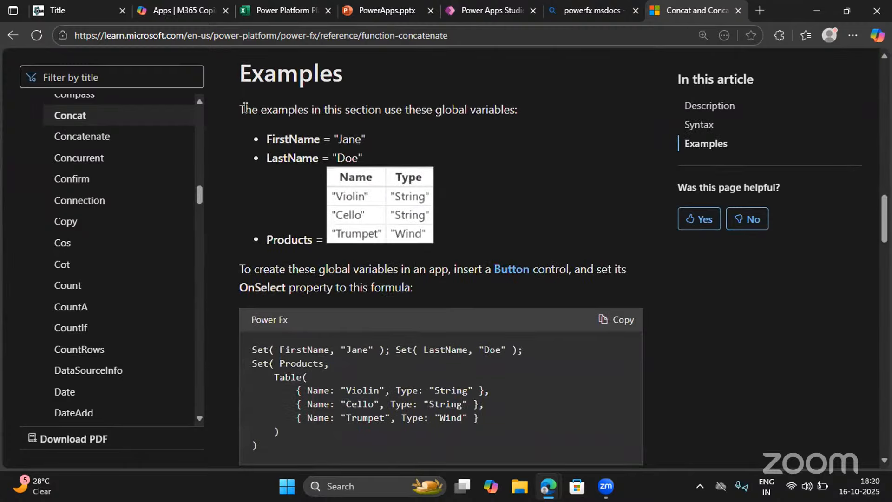
drag(247, 107, 452, 226)
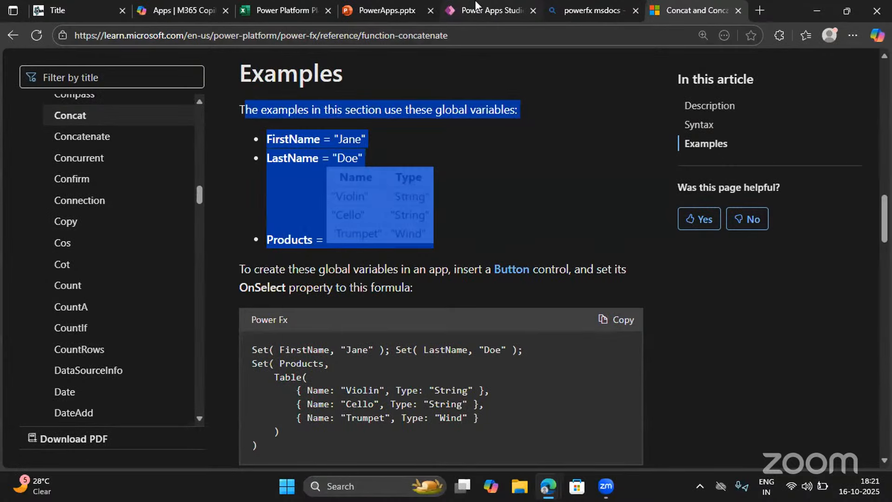
Return to Power Apps Studio, select the Home screen and close the account details
click(487, 11)
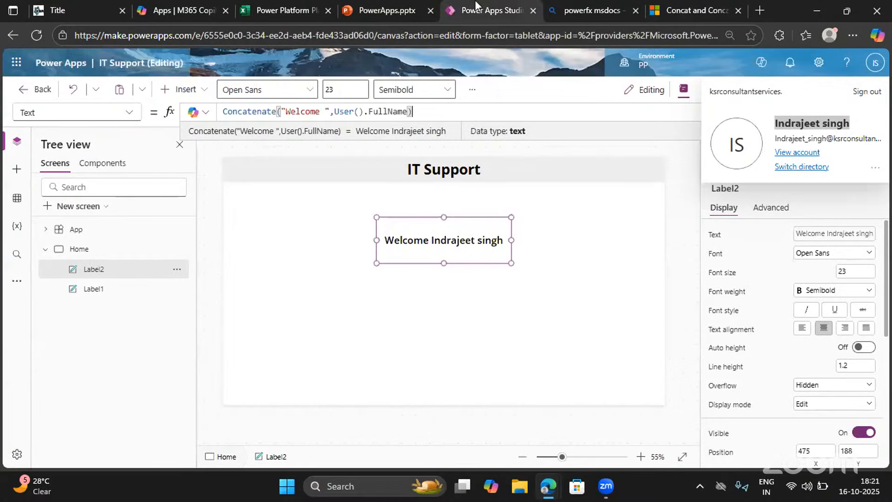
click(598, 278)
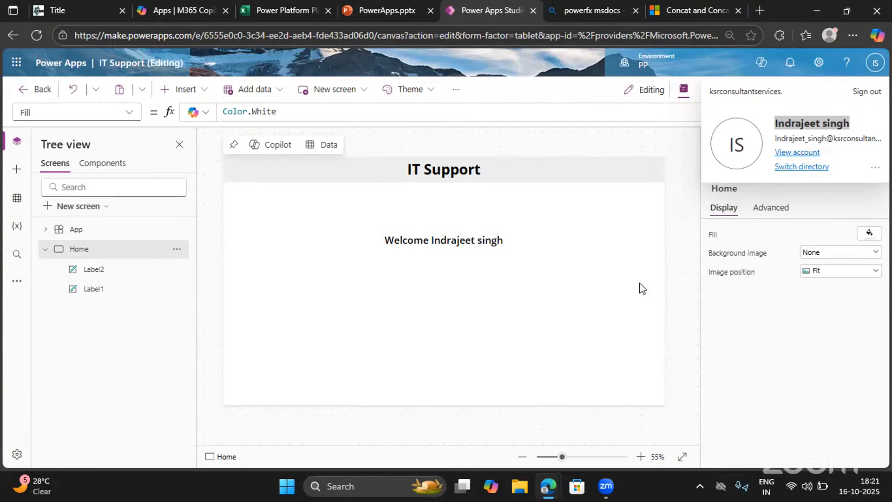
click(875, 62)
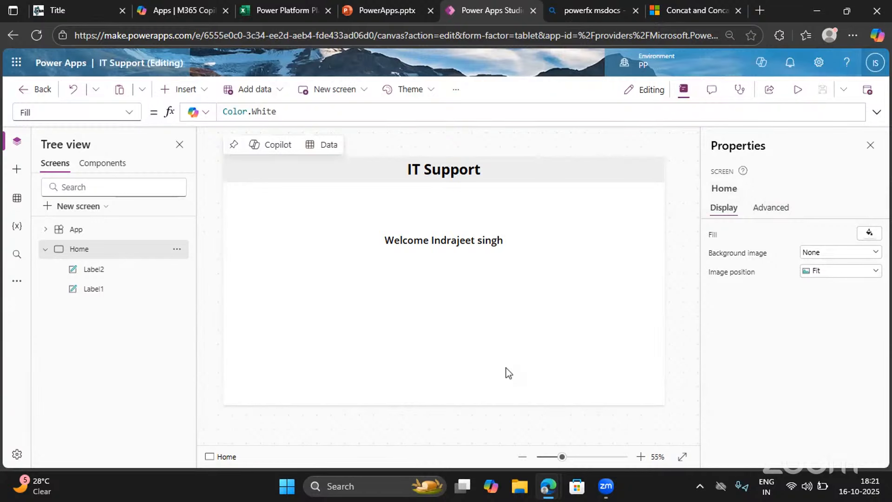
Find the Image control by searching for "image" and insert it on the Home screen
click(182, 91)
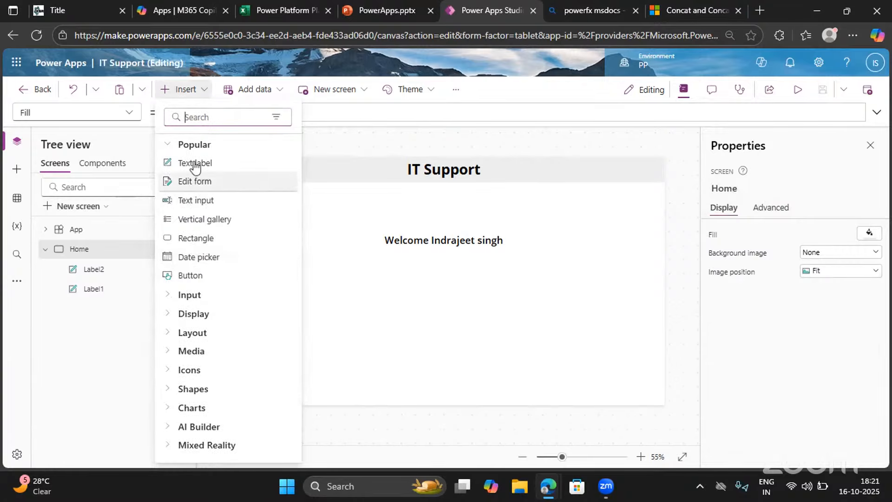
click(168, 300)
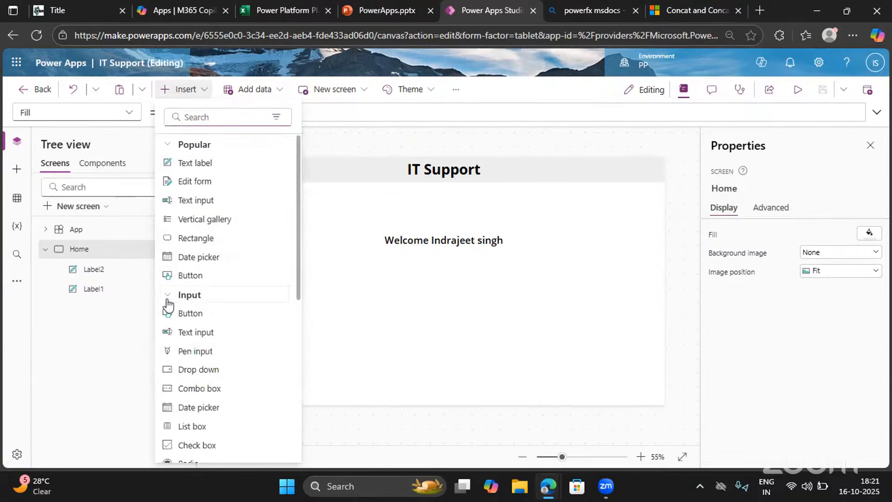
scroll(175, 365, down, 3)
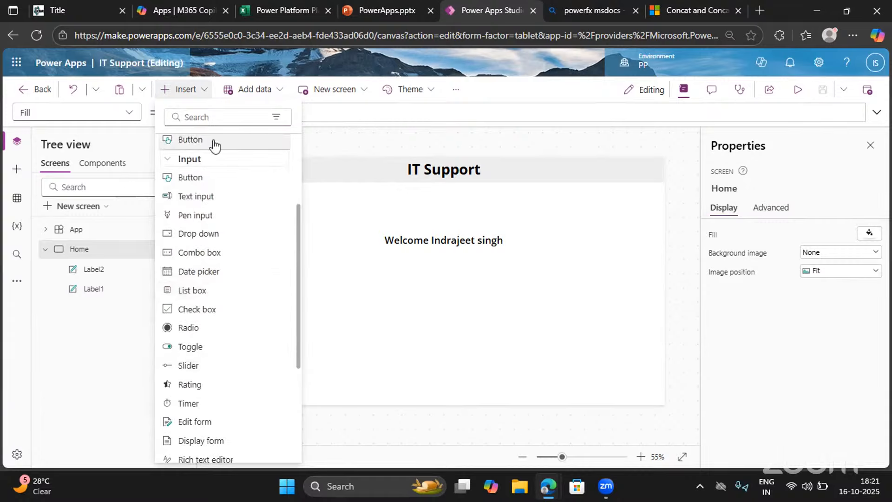
click(195, 117)
text(i)
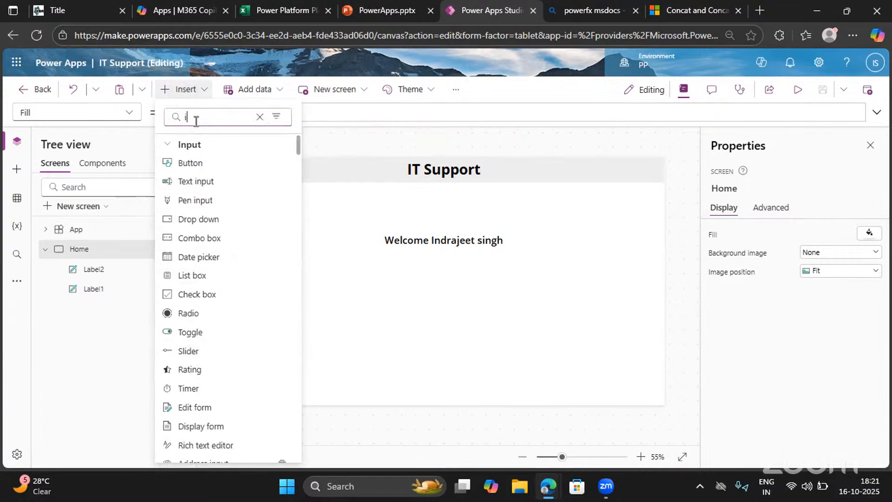
text(mage)
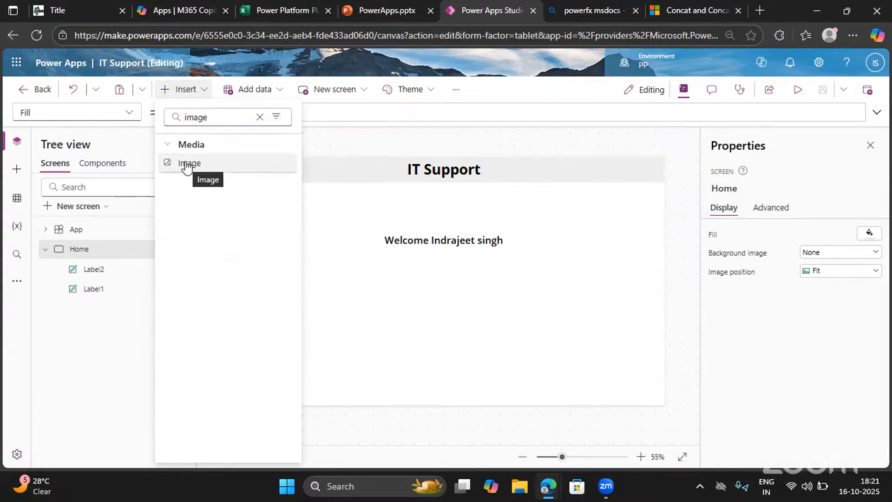
click(187, 165)
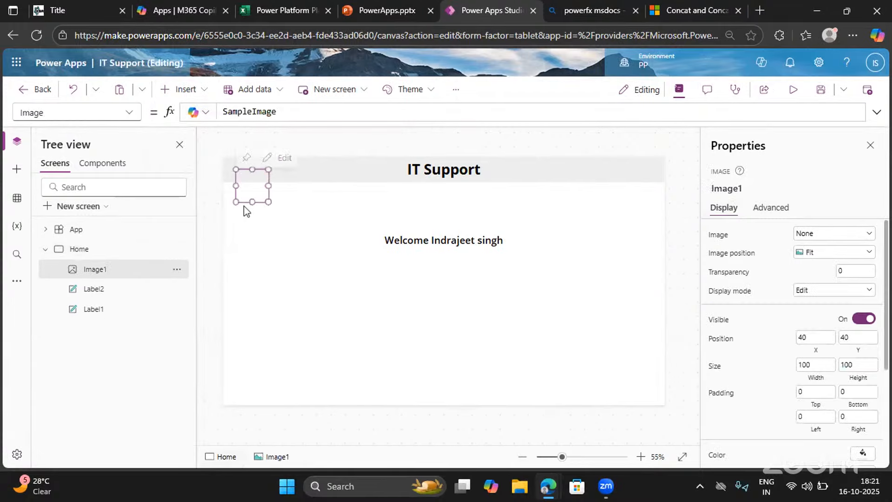
Move the new image to the header's right end and resize it to about 87 by 80 to fit the header height
drag(249, 183, 648, 157)
drag(631, 191, 635, 183)
click(637, 252)
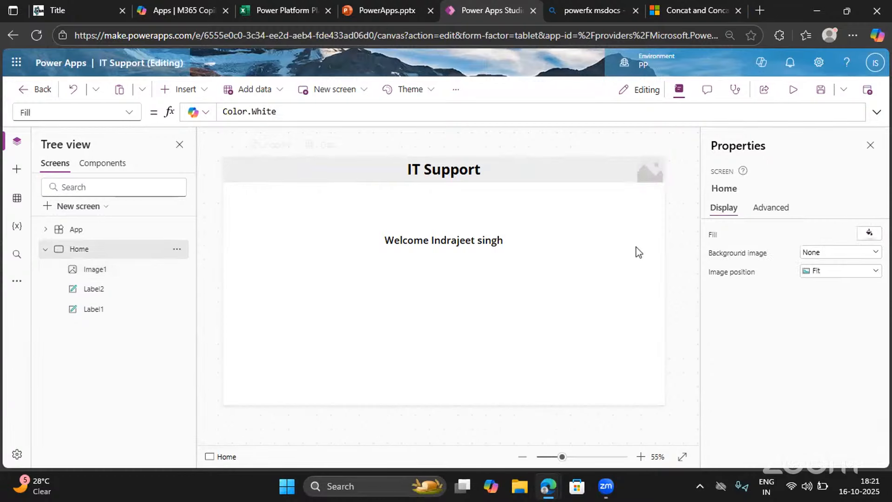
Examine the display properties of the header image, including its image position options, size, border and color settings
click(645, 181)
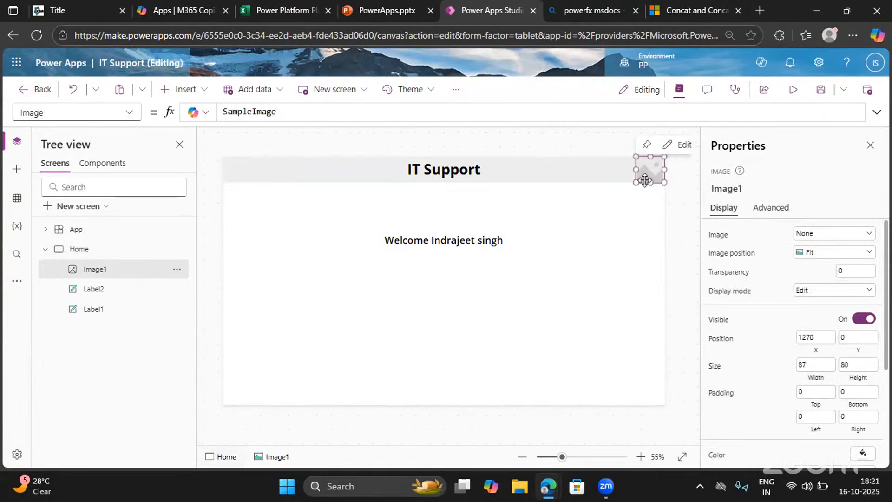
click(808, 255)
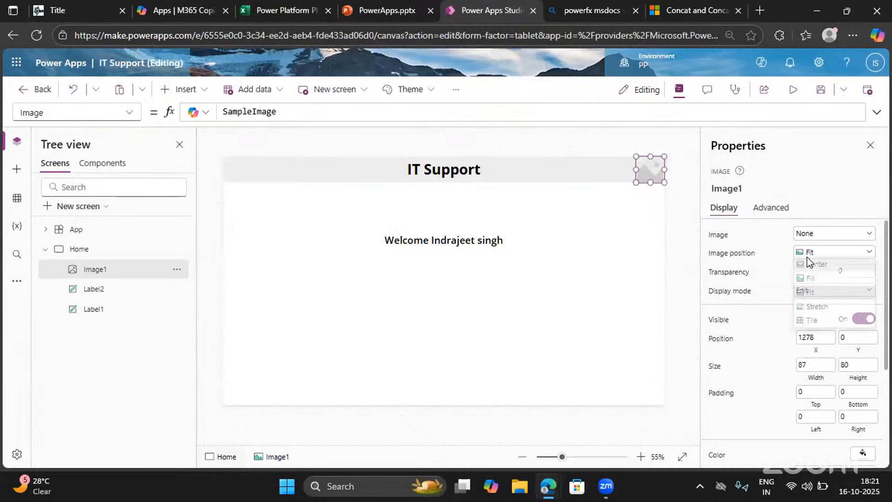
click(808, 255)
scroll(809, 262, down, 1)
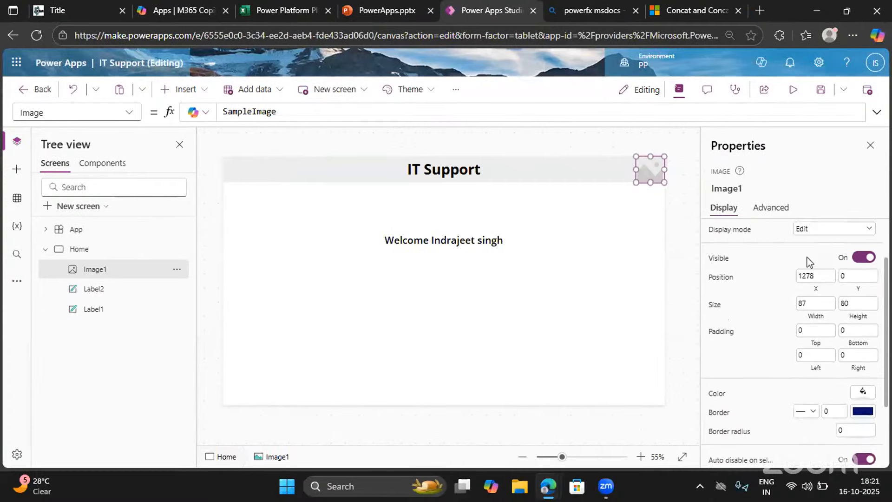
scroll(808, 262, down, 1)
scroll(809, 261, down, 2)
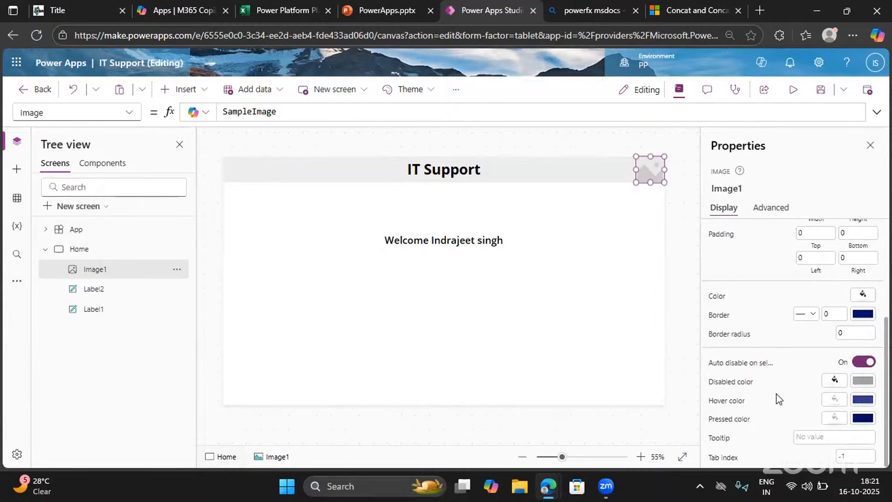
scroll(779, 398, up, 3)
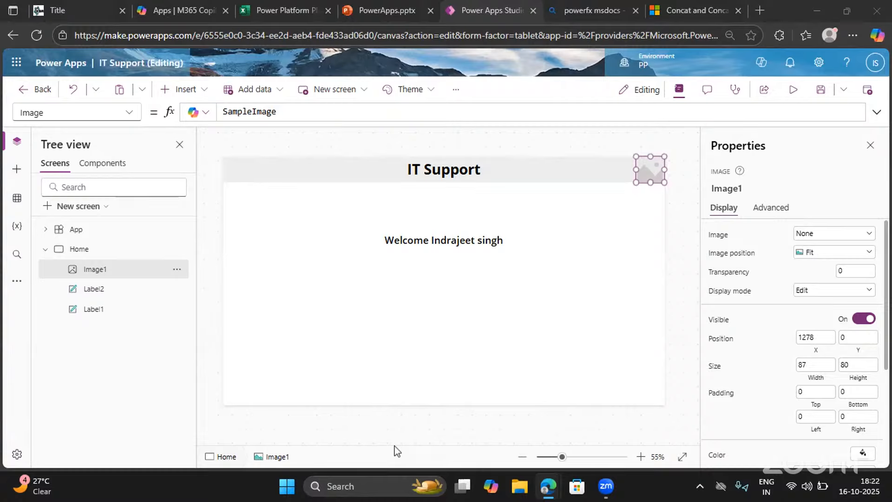
click(265, 224)
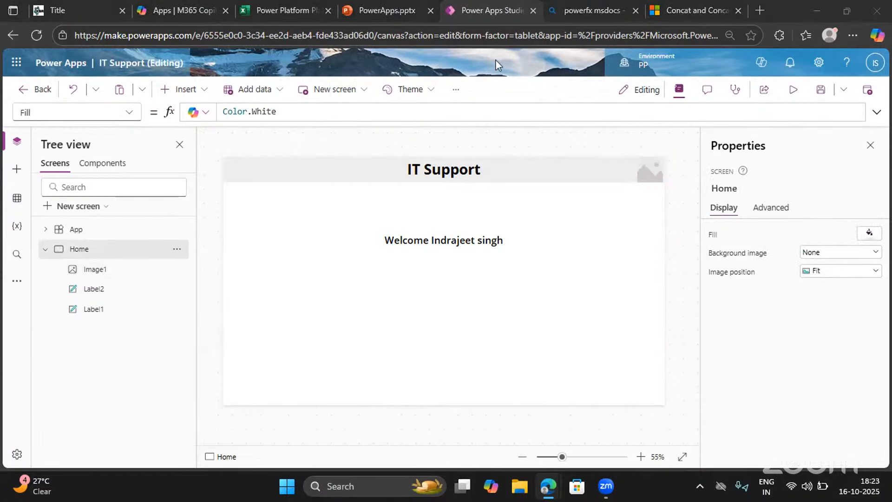
Set the header image's Image property to the formula User().Image
click(649, 175)
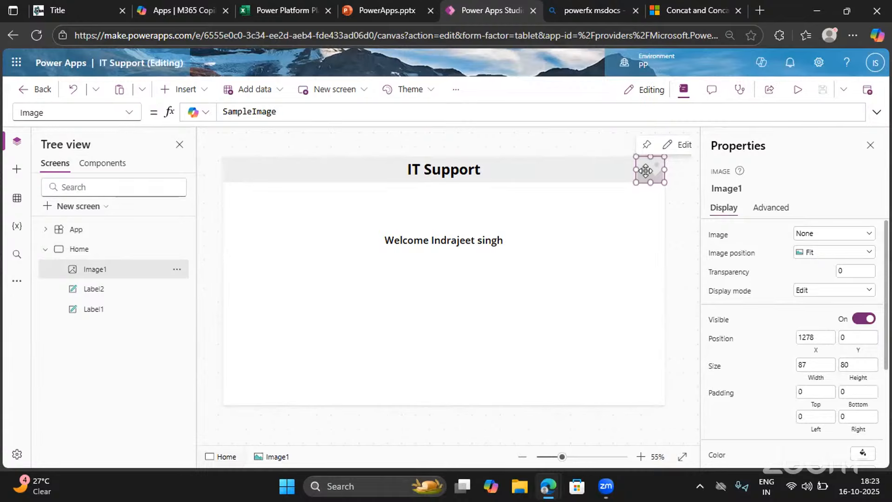
click(49, 111)
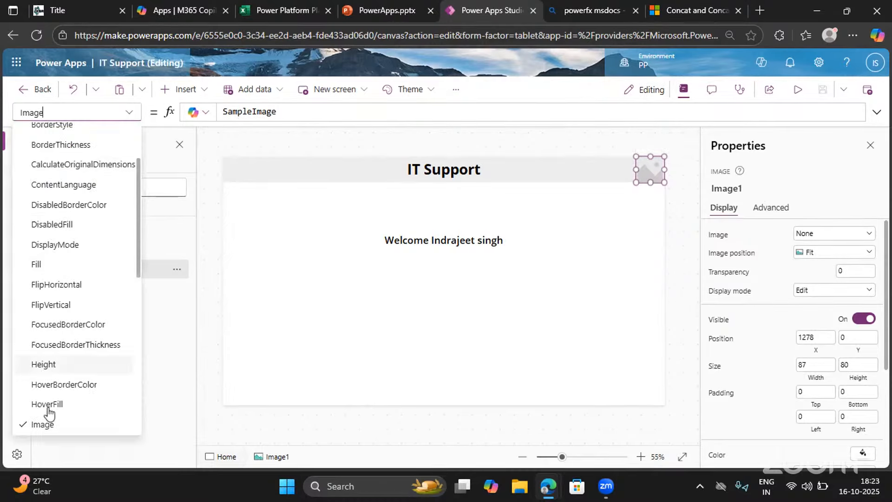
click(61, 424)
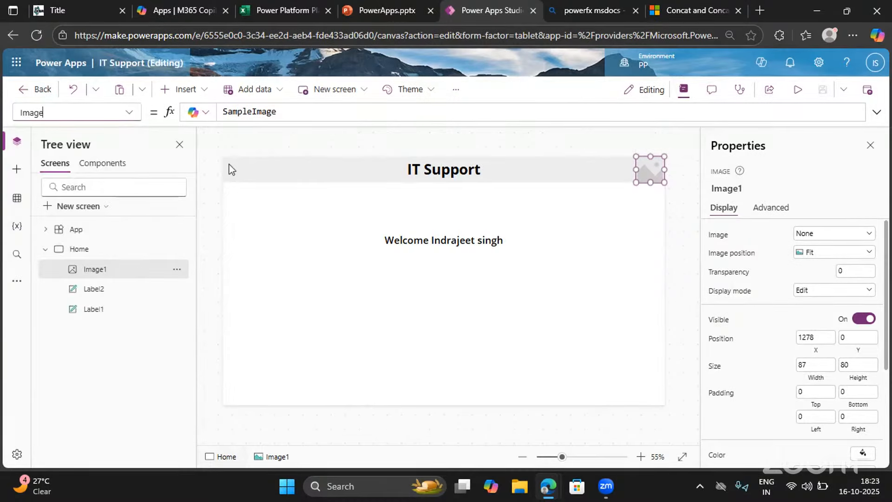
double_click(246, 112)
key(BackSpace)
text(User)
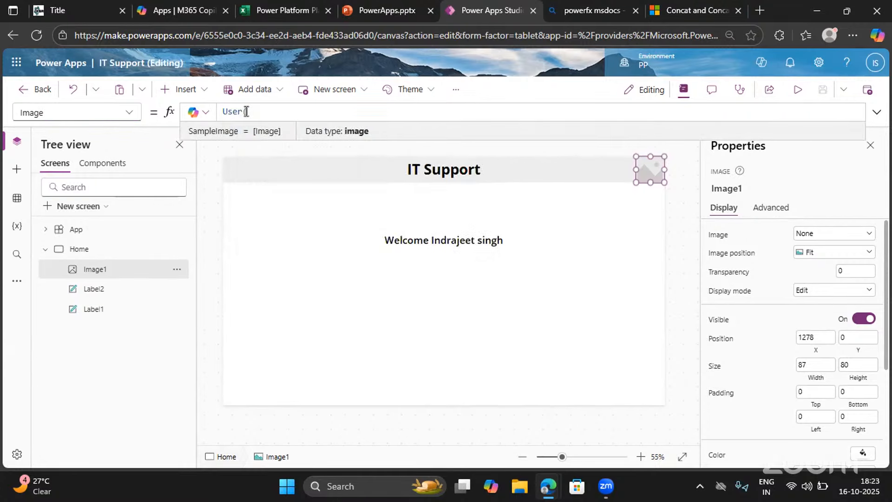
text(().Image)
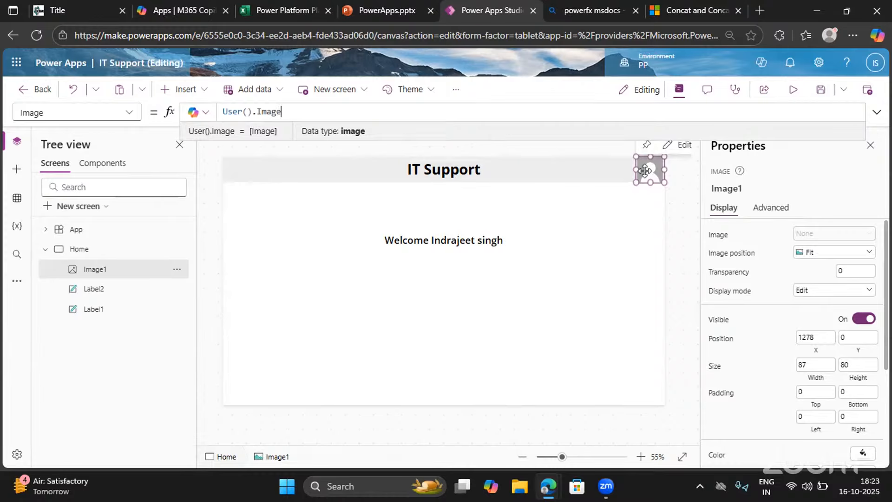
click(584, 238)
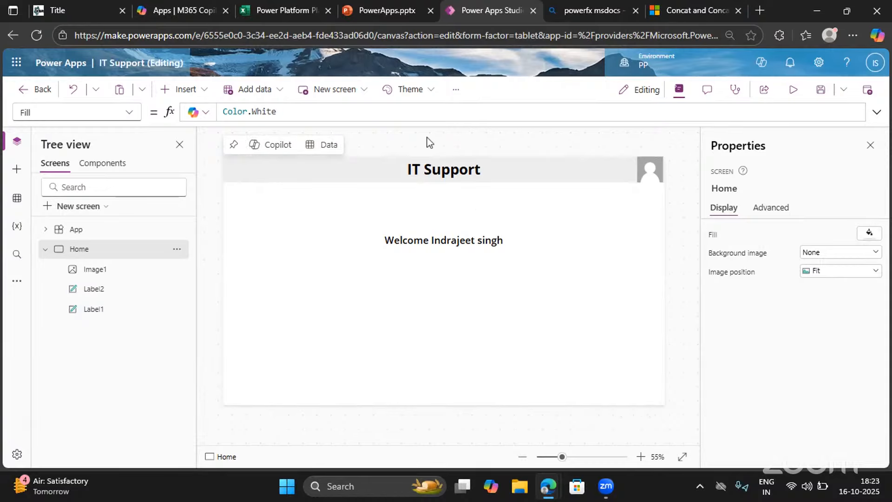
Check the app's general settings and its connected data sources
click(457, 98)
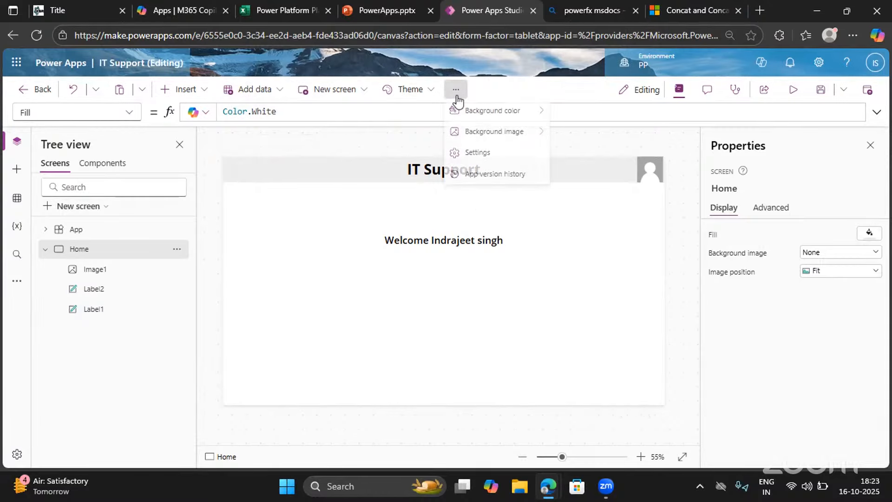
click(473, 160)
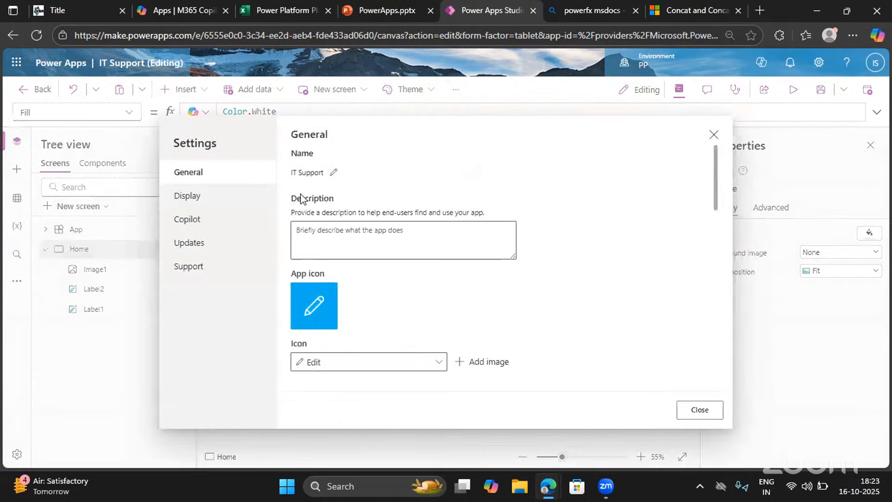
click(692, 408)
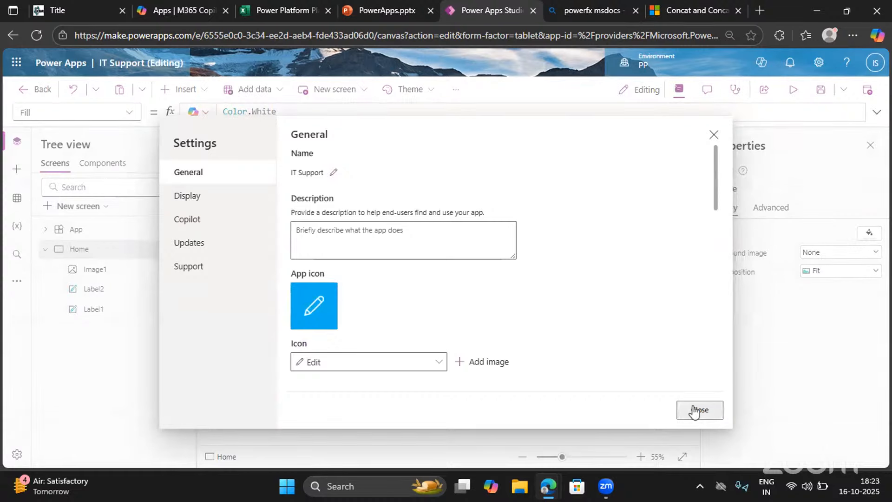
click(17, 197)
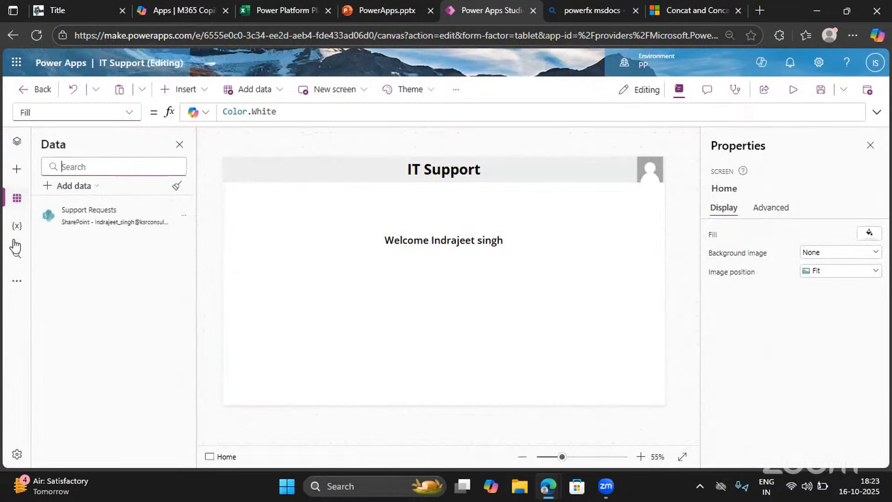
Upload the KSR image from the Desktop folder to the app's media files
click(17, 281)
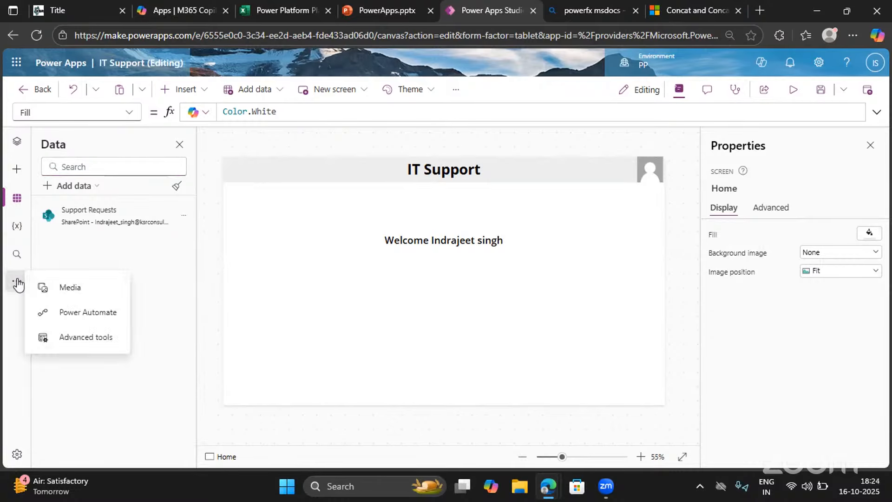
click(17, 281)
click(18, 281)
click(59, 288)
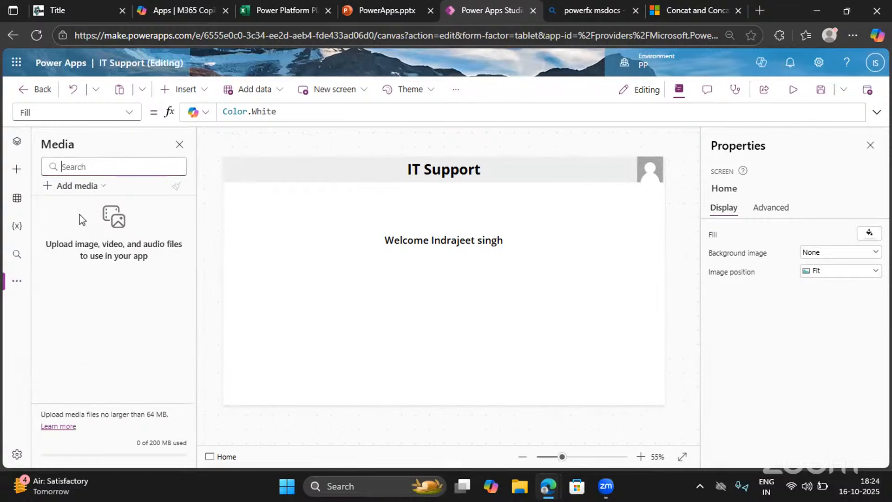
click(72, 185)
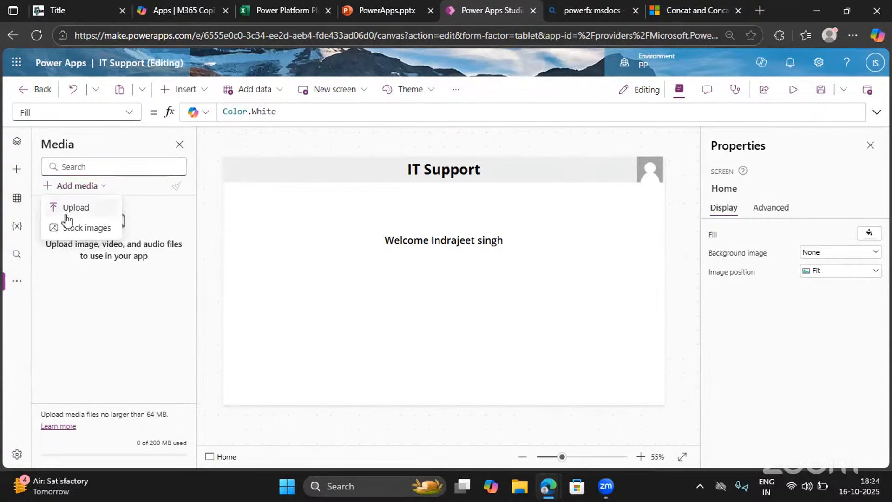
click(65, 208)
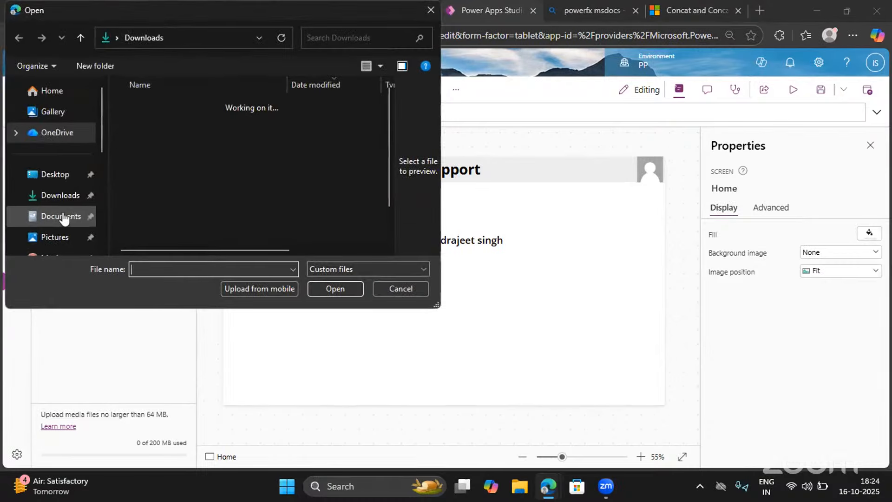
click(143, 126)
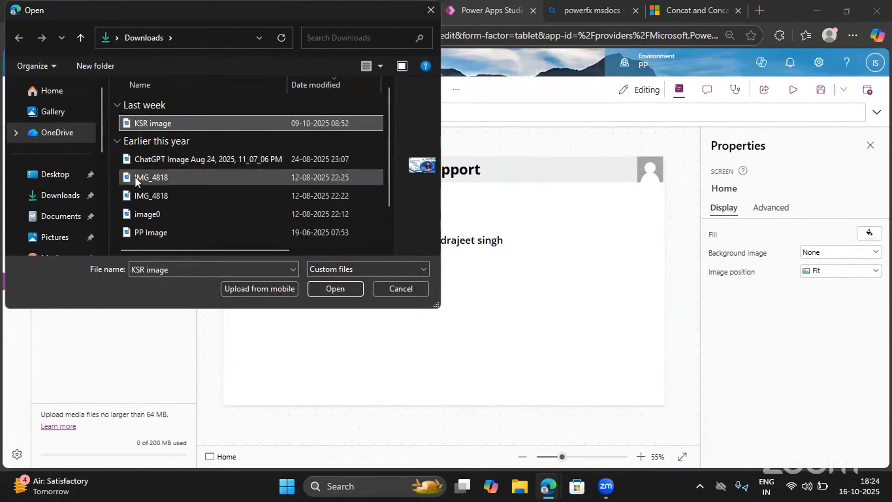
click(51, 176)
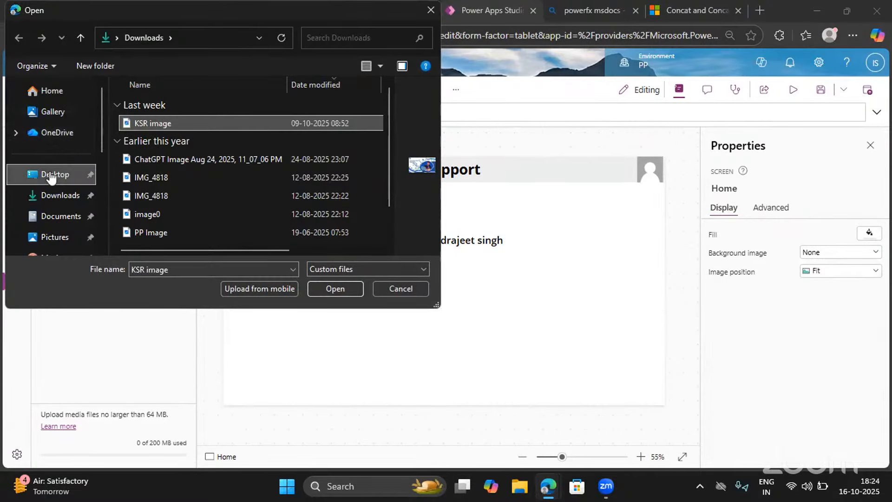
click(335, 240)
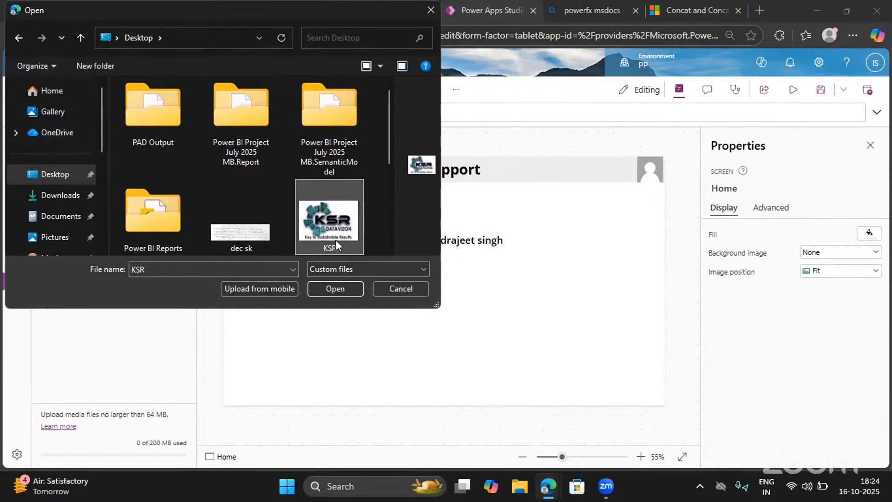
click(348, 288)
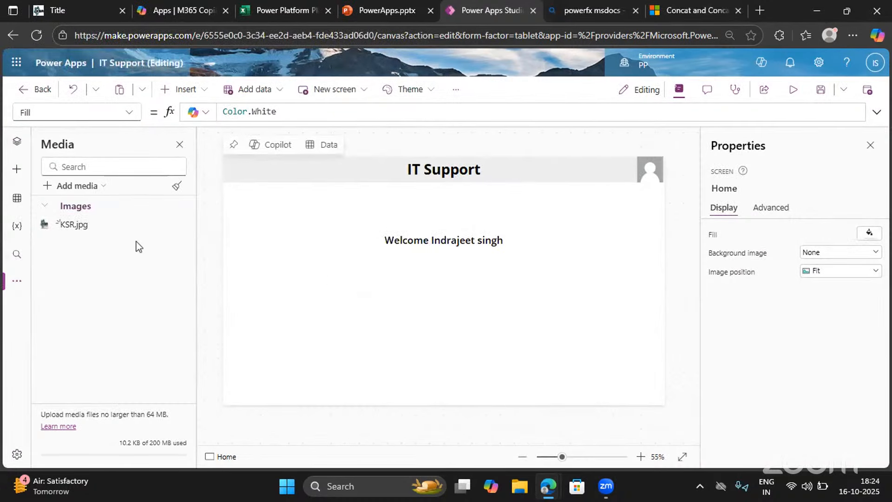
Add KSR.jpg to the Home screen and fit it into the screen's lower-right corner at about 88 by 61
click(175, 227)
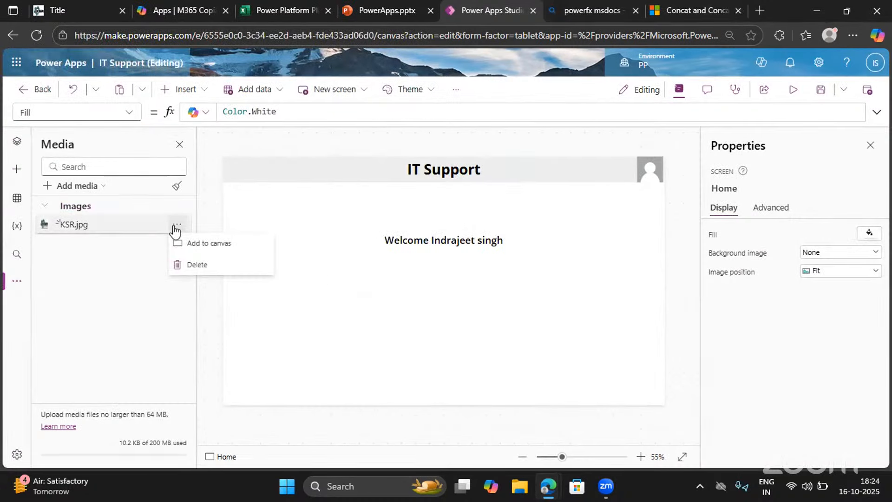
click(204, 247)
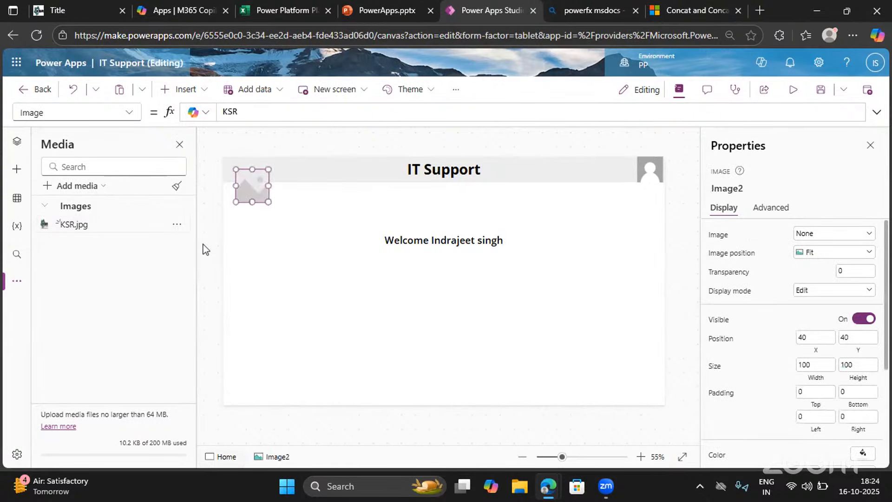
drag(252, 186, 634, 384)
click(680, 372)
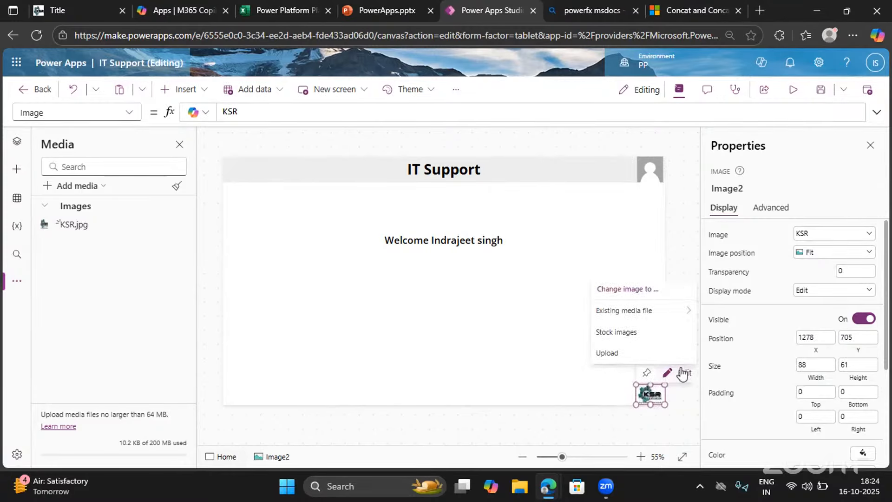
click(513, 329)
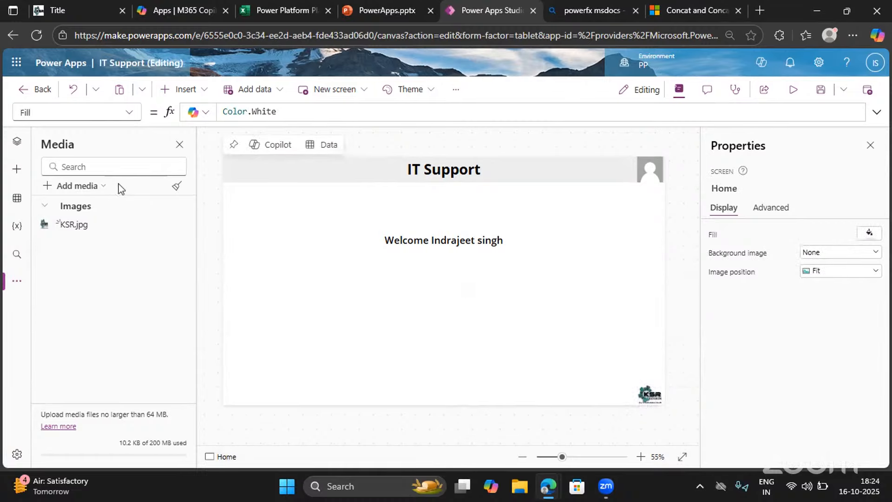
Insert a button on the Home screen and place it below the welcome text at about X 177, Y 438
click(180, 146)
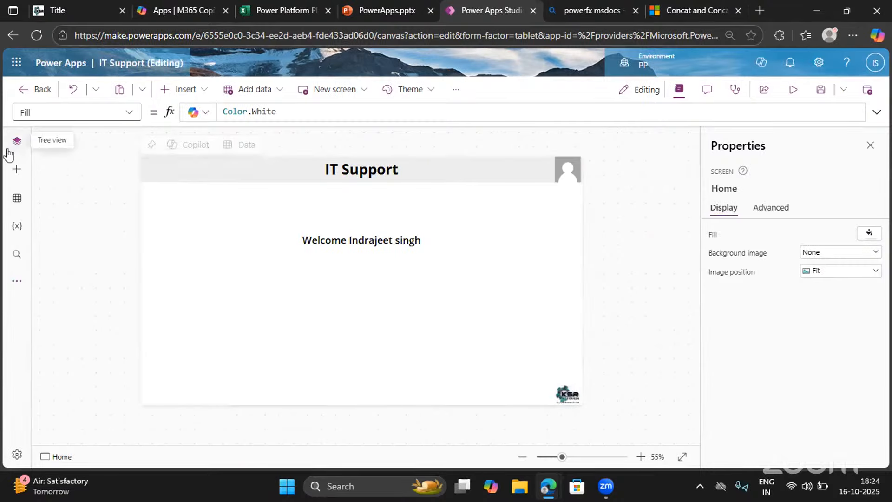
click(16, 143)
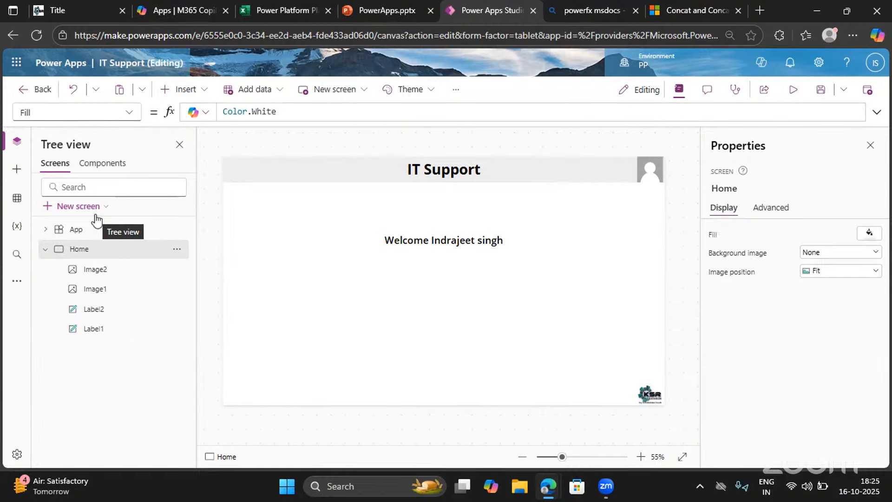
click(186, 93)
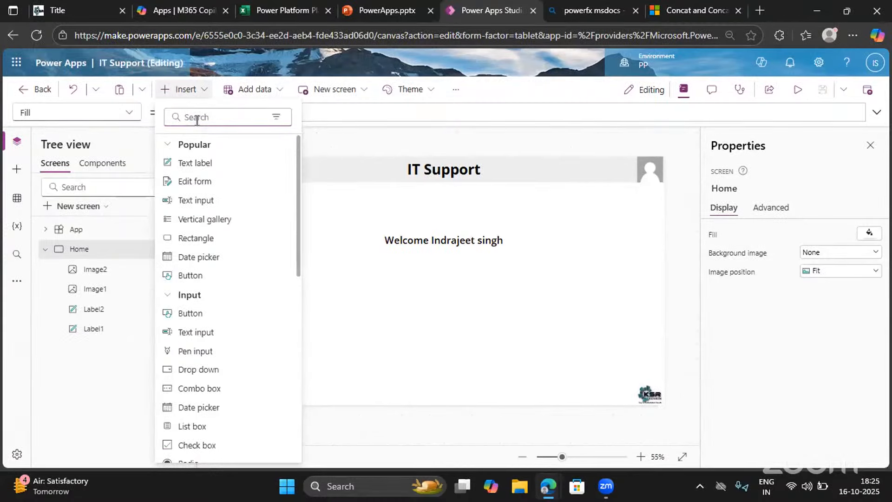
click(208, 279)
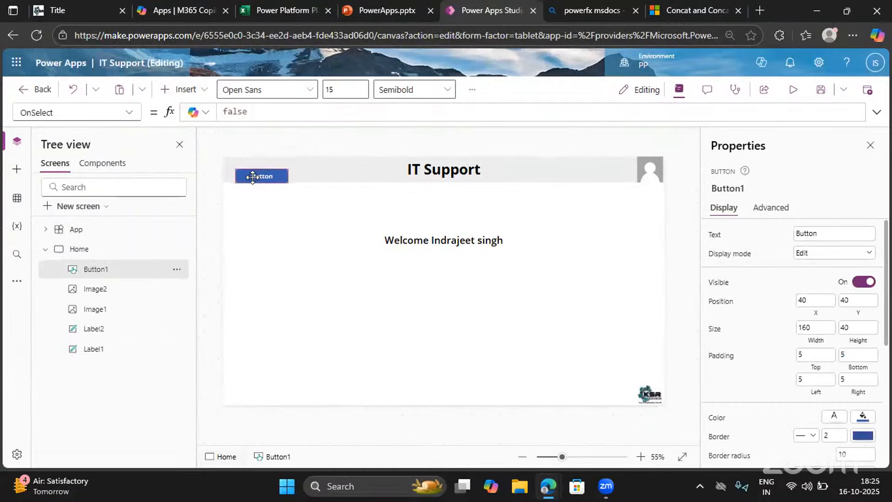
drag(252, 176, 295, 305)
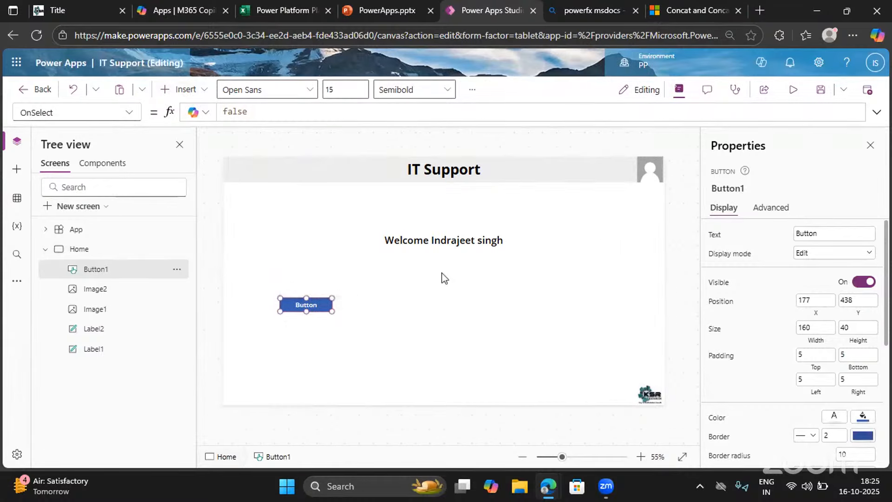
Set the new button's text to Create New Request and enlarge the button to about 332 by 76
click(825, 232)
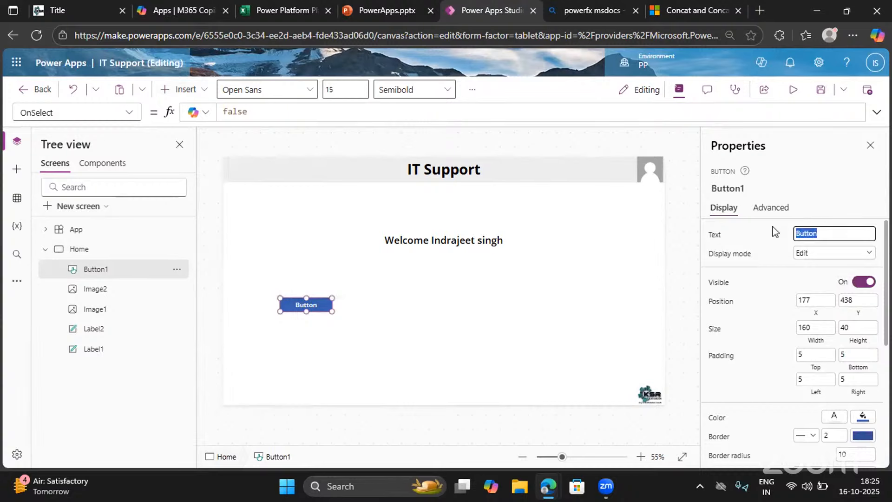
key(BackSpace)
text(Create New Request)
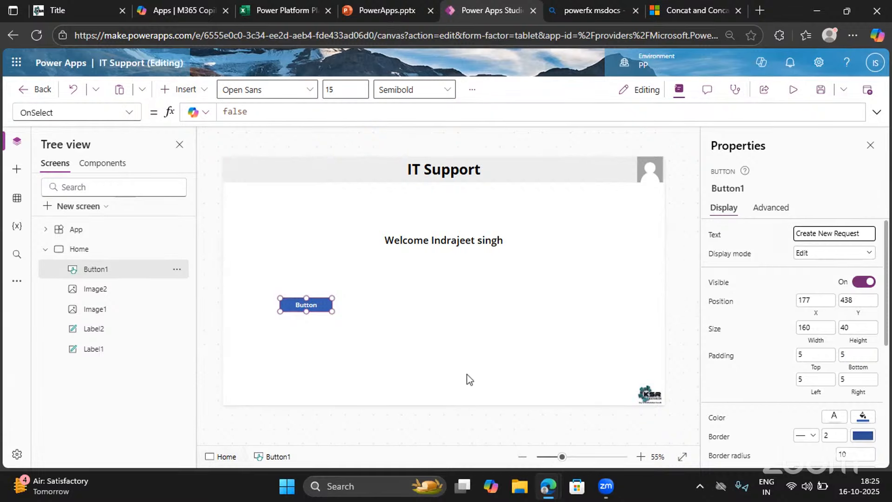
click(412, 338)
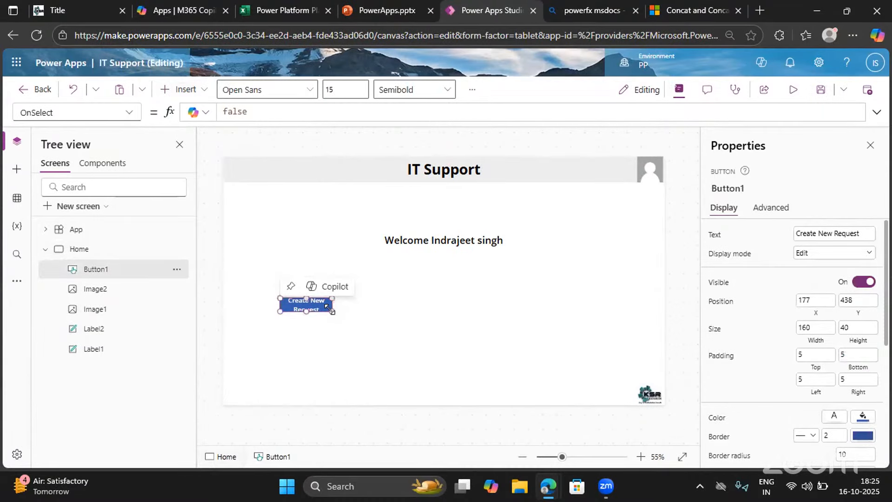
drag(331, 311, 385, 322)
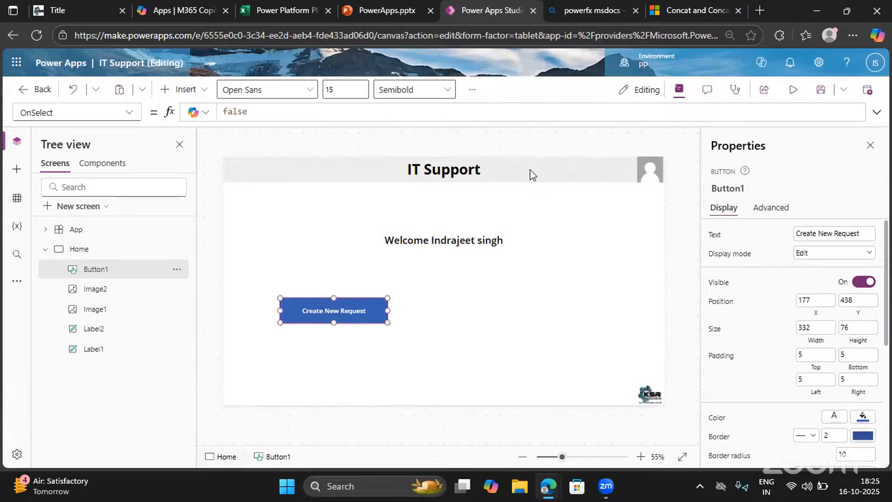
Fill the Create New Request button with the light grey theme colour RGBA(237, 237, 237, 1)
scroll(789, 375, down, 1)
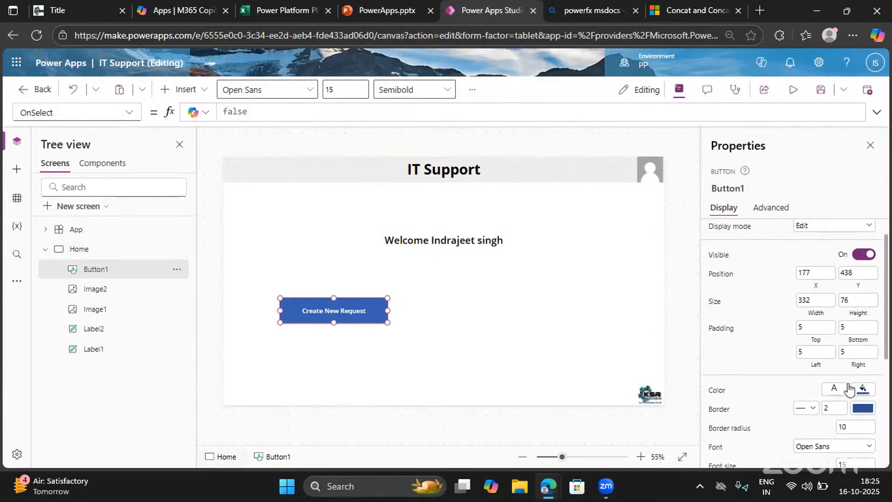
click(862, 388)
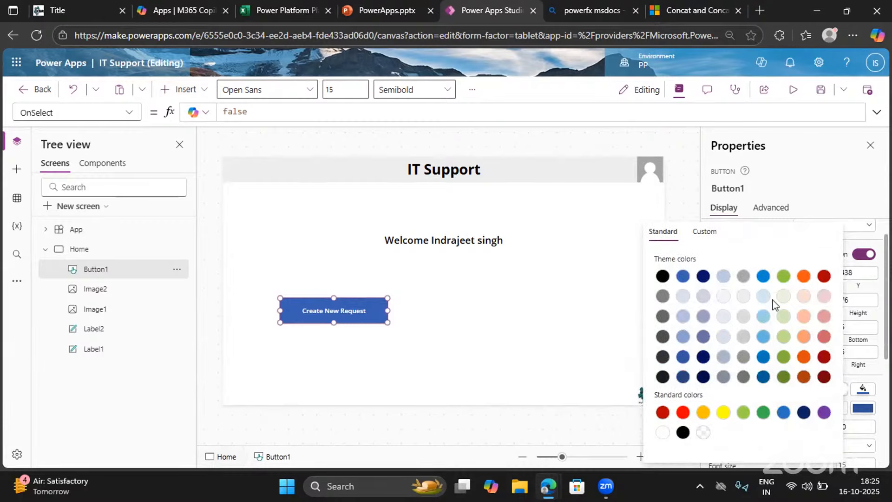
click(745, 298)
click(577, 307)
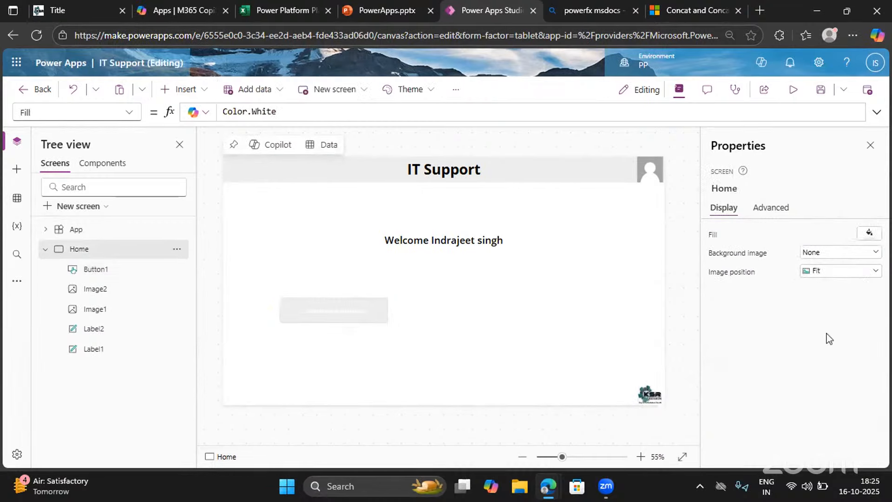
Change the text colour of the Create New Request button to black
click(319, 315)
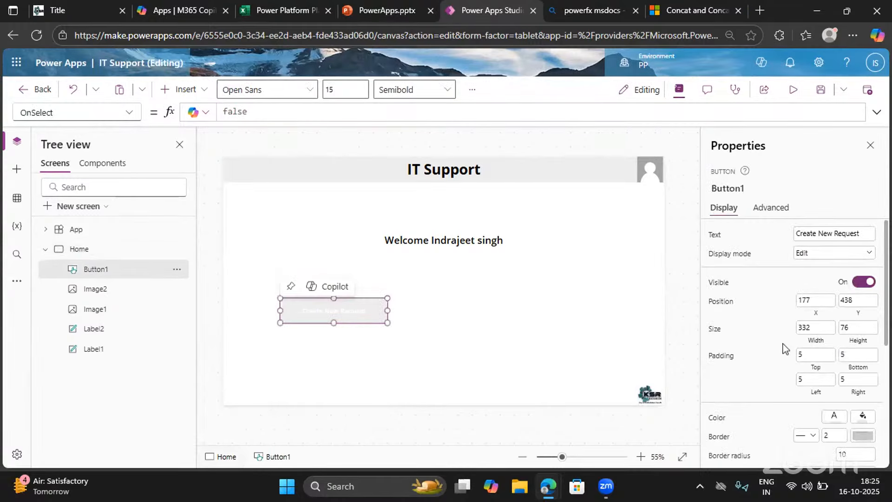
scroll(811, 376, down, 1)
click(834, 367)
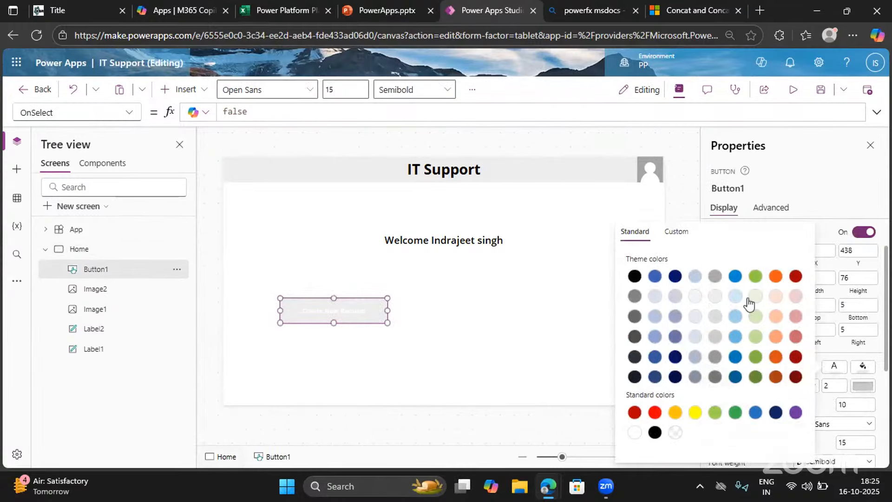
click(634, 276)
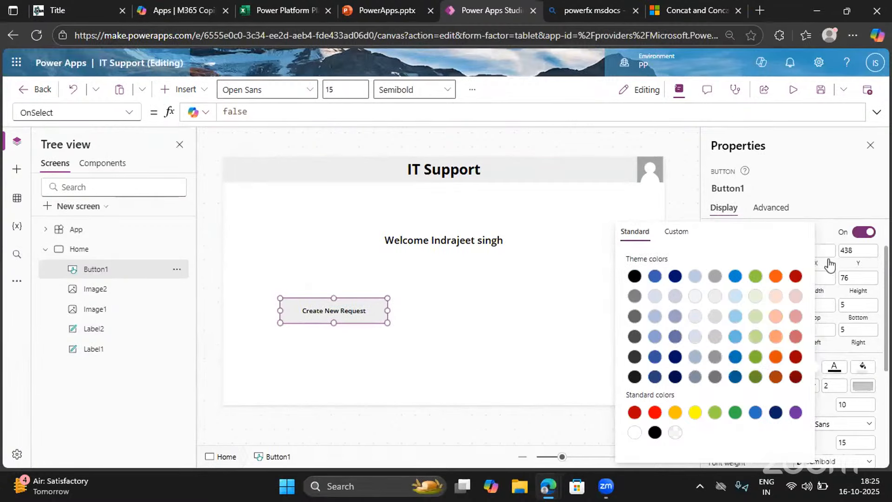
click(825, 237)
Set the font size of the Create New Request button to 20
scroll(826, 235, up, 2)
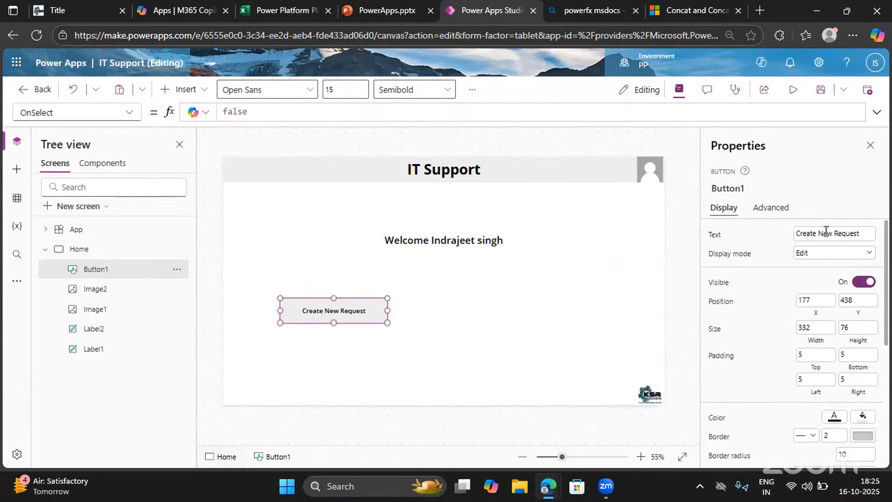
scroll(792, 314, down, 2)
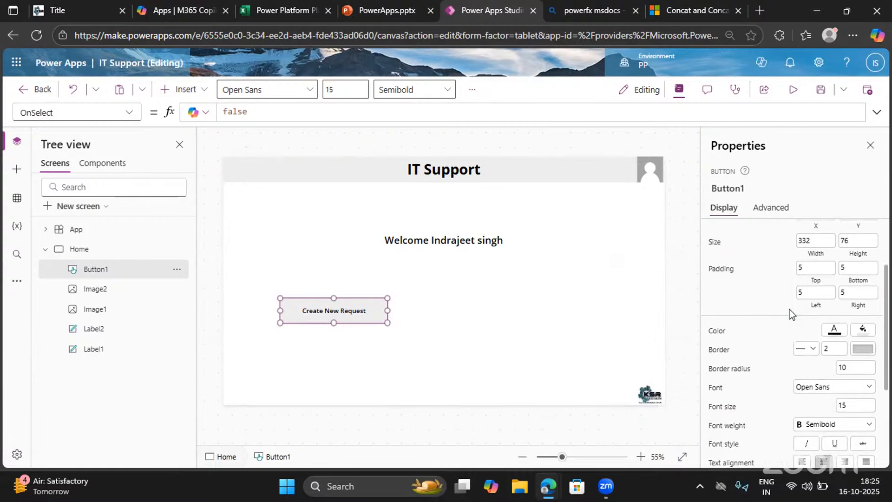
scroll(791, 314, up, 2)
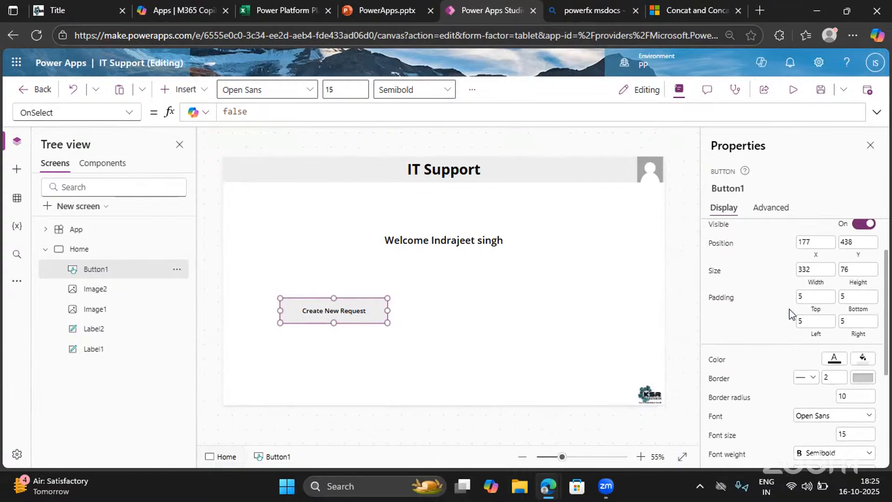
scroll(783, 313, down, 1)
scroll(783, 313, down, 2)
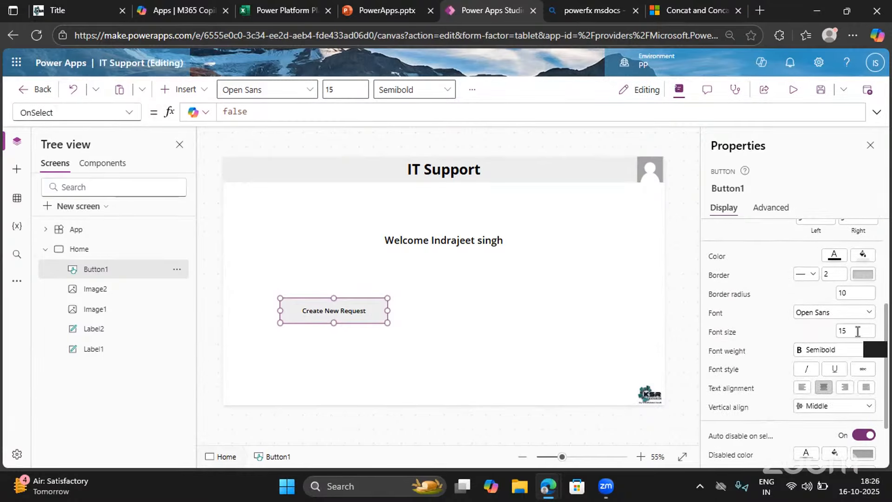
click(856, 330)
text(20)
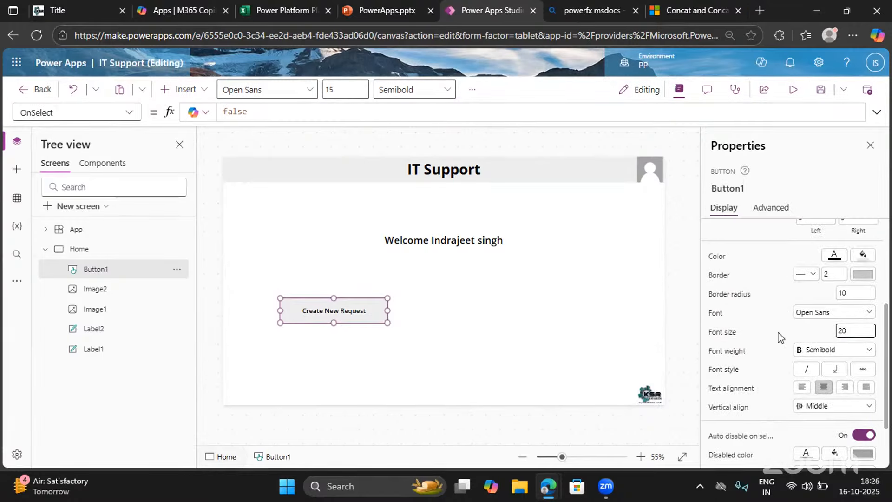
click(780, 335)
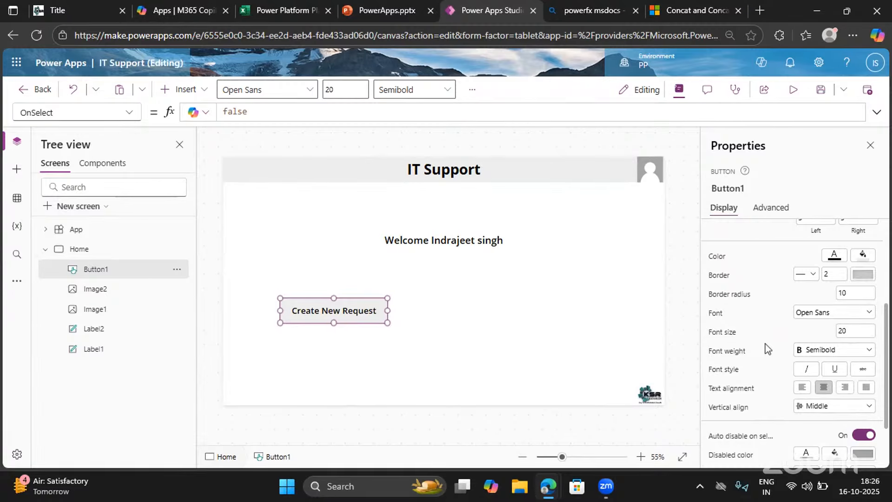
Duplicate the Create New Request button and place the copy beside the original at about X 742, Y 438
click(345, 318)
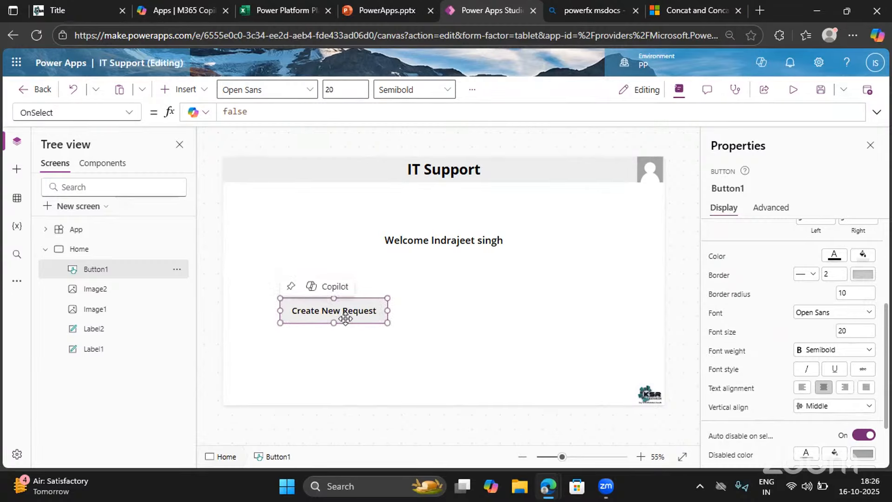
key(ctrl+v)
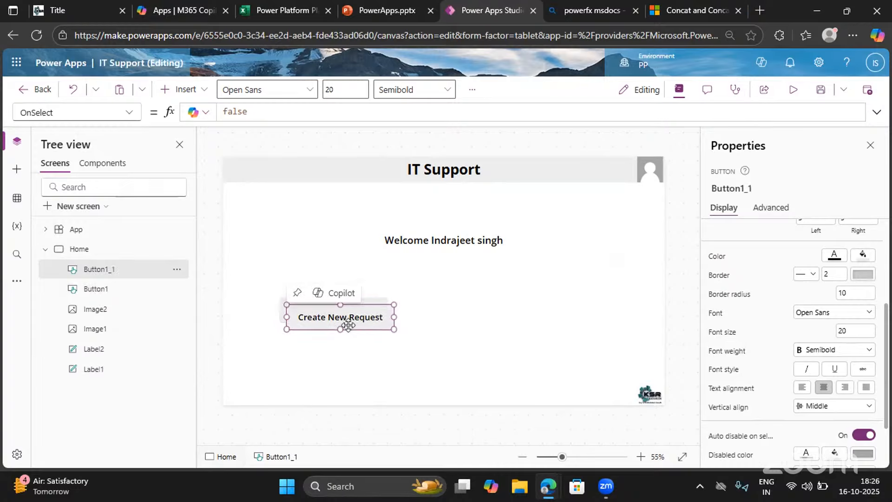
drag(507, 320, 523, 318)
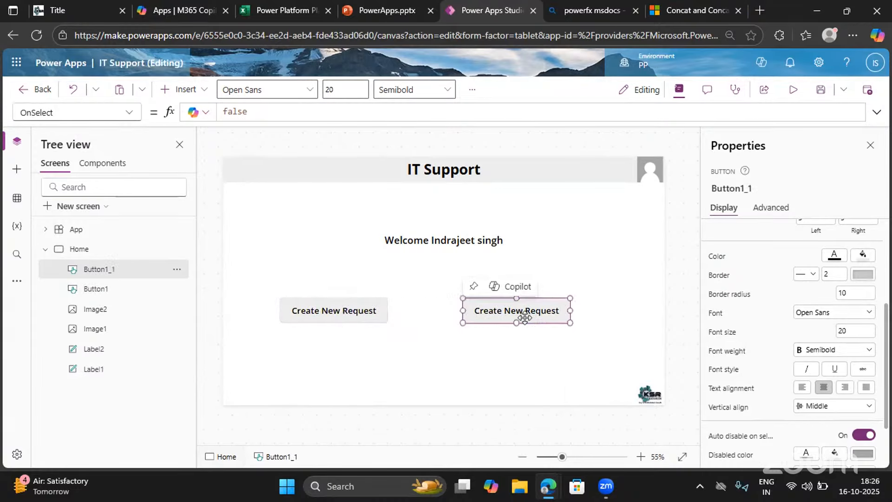
Change the duplicated button's text to View Request
scroll(756, 249, up, 4)
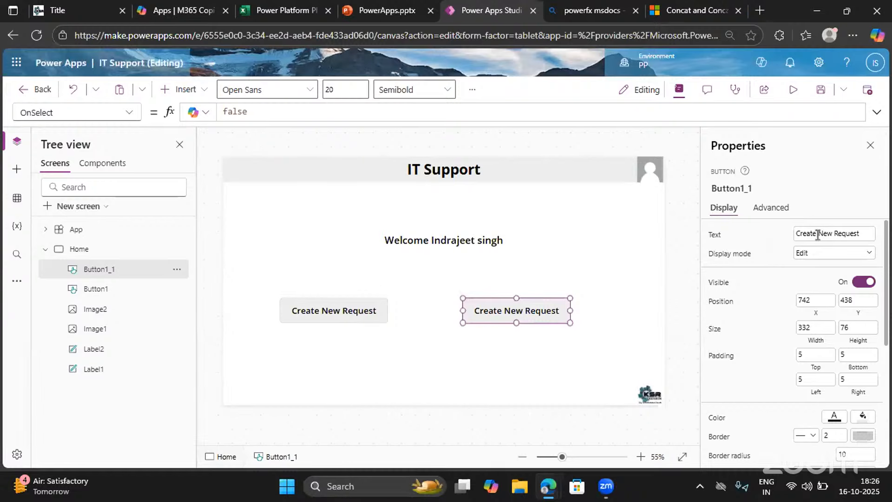
drag(831, 235, 789, 245)
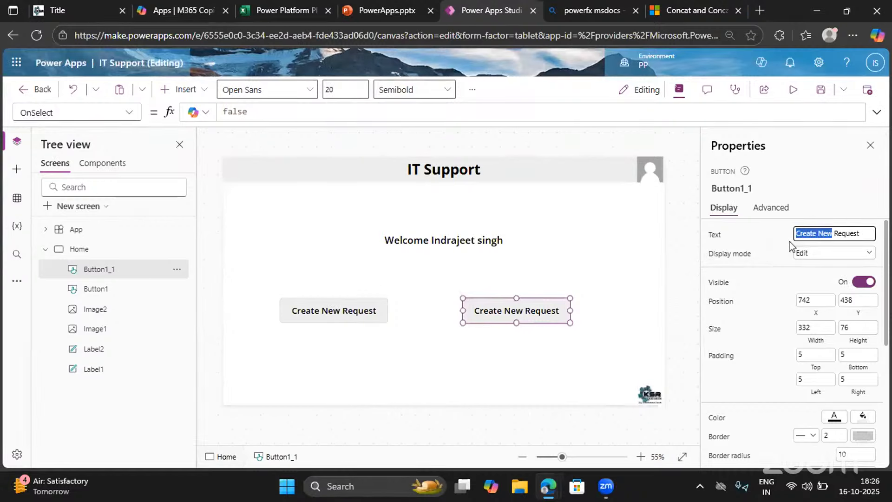
key(BackSpace)
text(vIEW)
key(BackSpace)
key(BackSpace)
key(BackSpace)
key(BackSpace)
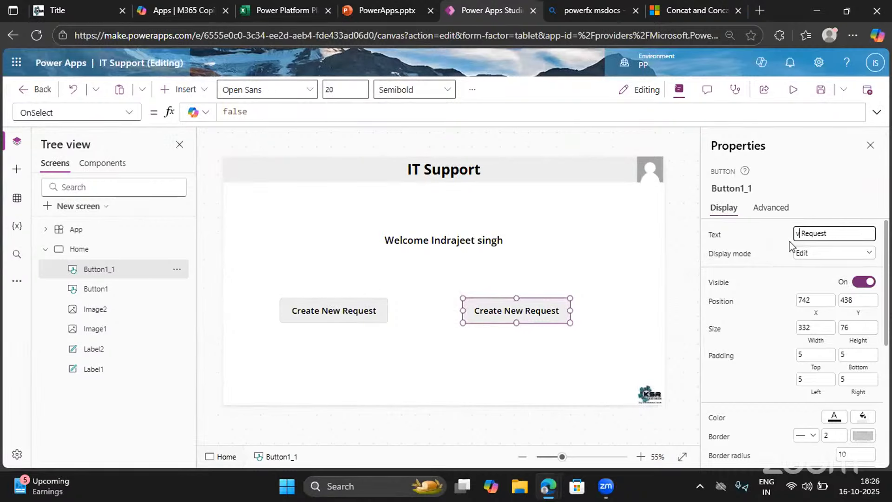
text(View)
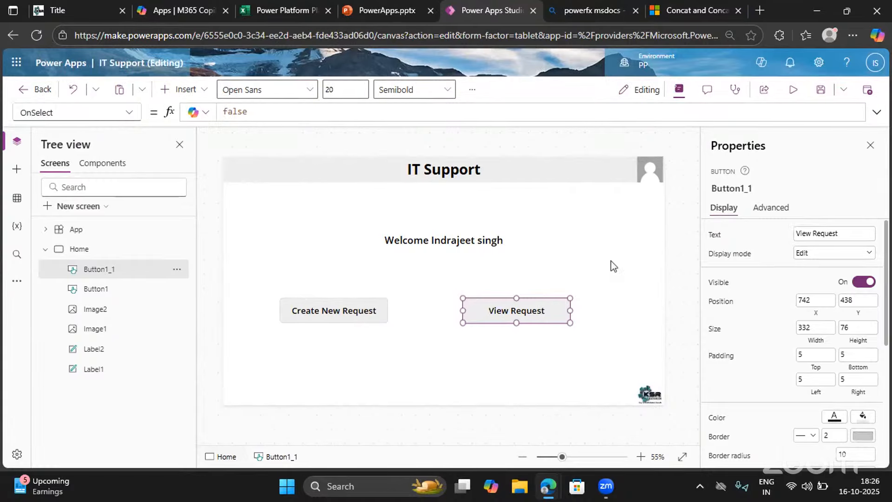
click(613, 265)
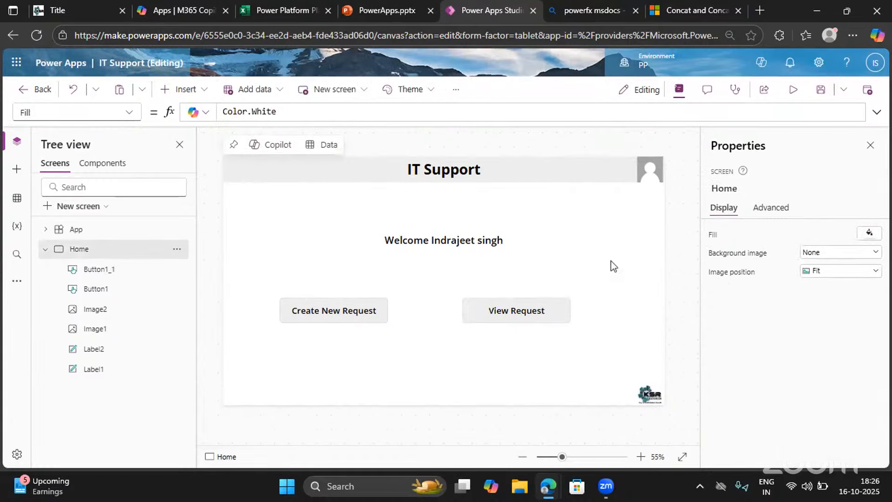
Preview the app, try the View Request button, and return to editing
click(870, 148)
click(792, 91)
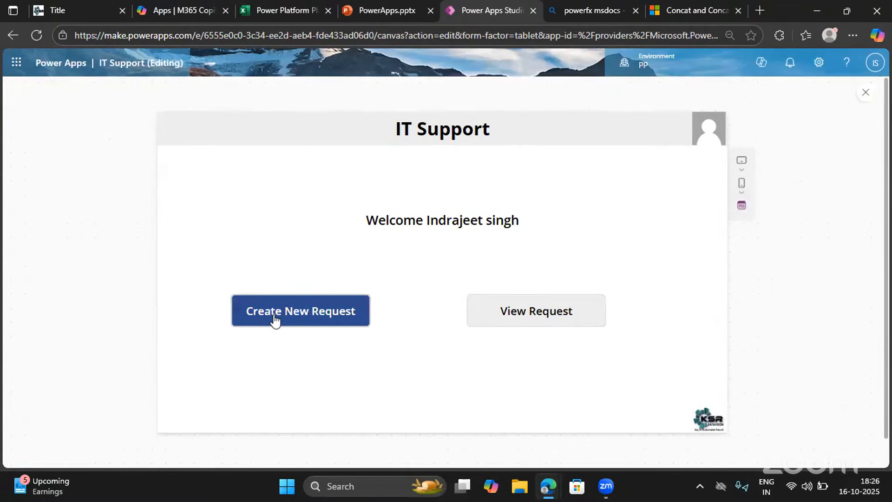
click(492, 324)
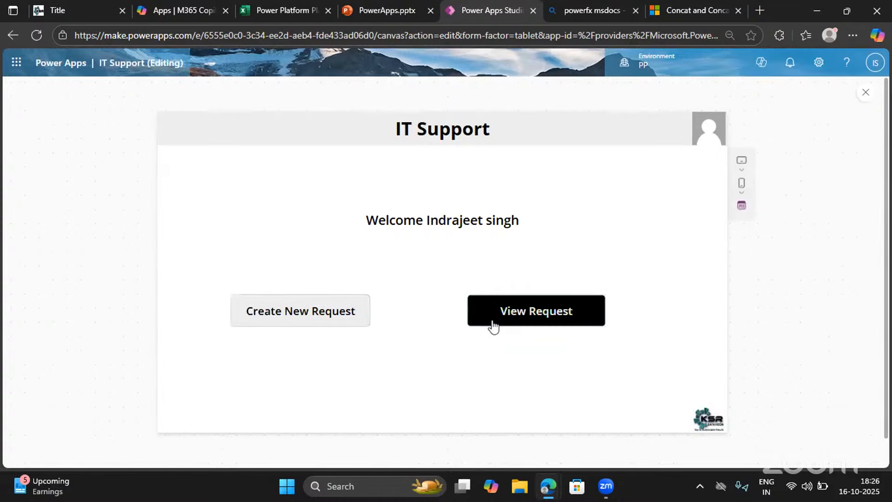
click(871, 97)
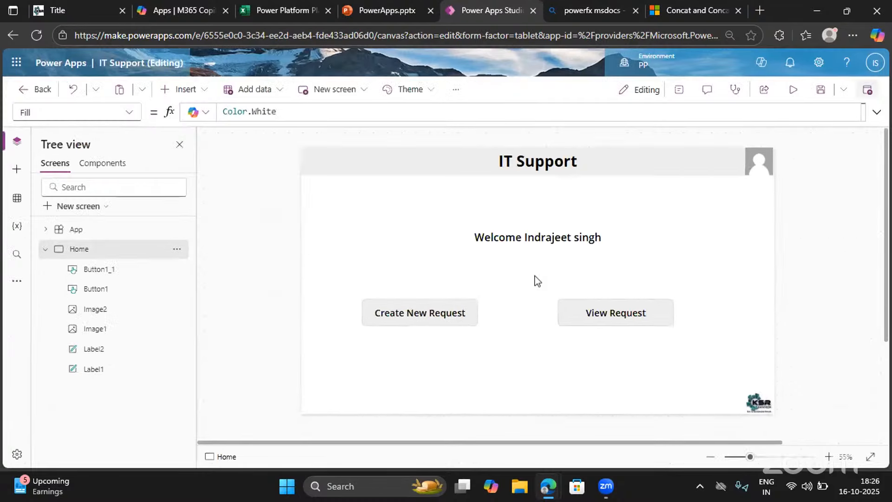
Shift View Request further towards the Home screen's right edge and nudge Create New Request slightly inward on the same row
click(605, 310)
drag(606, 309, 663, 310)
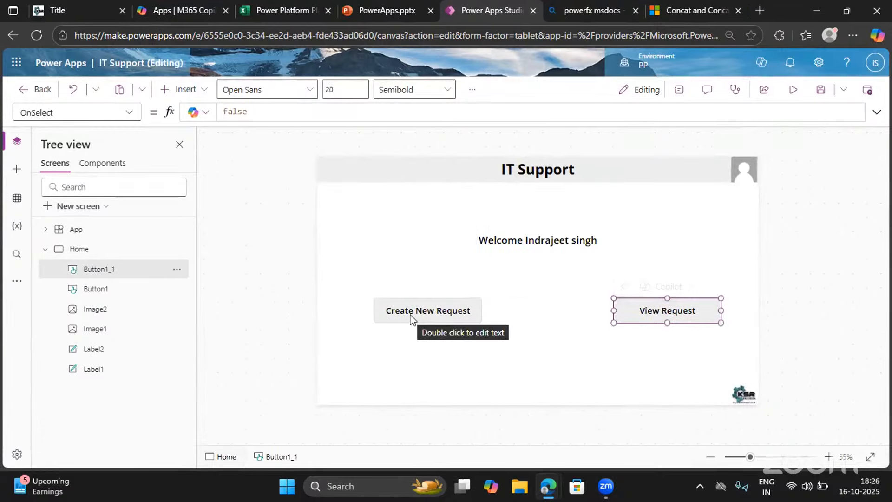
click(411, 322)
drag(412, 313, 418, 318)
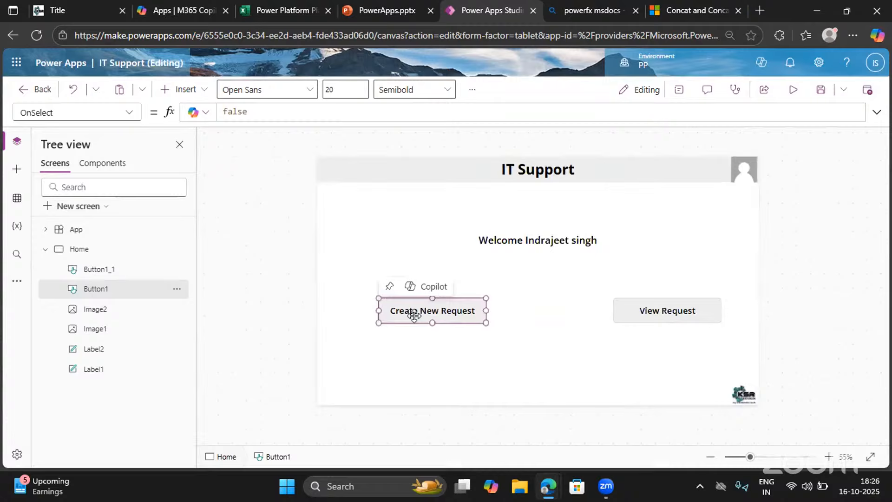
click(584, 349)
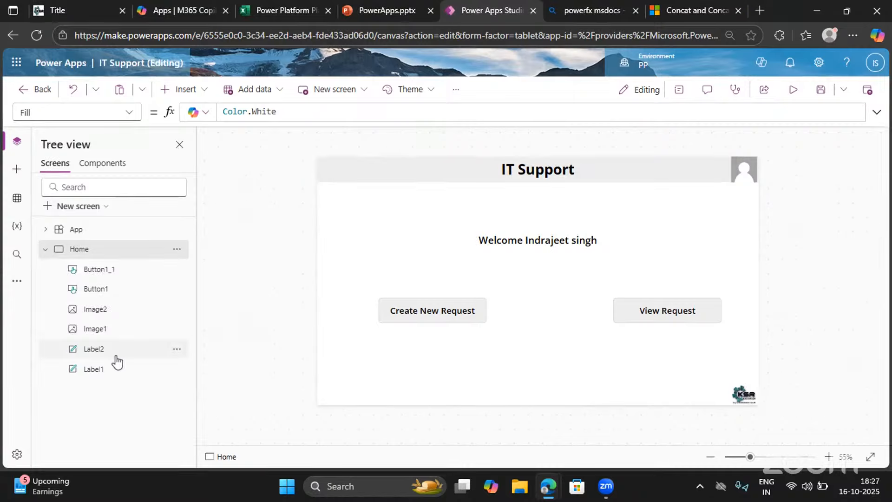
Rename the View Request button's control in the Home screen to View Request Button
click(93, 296)
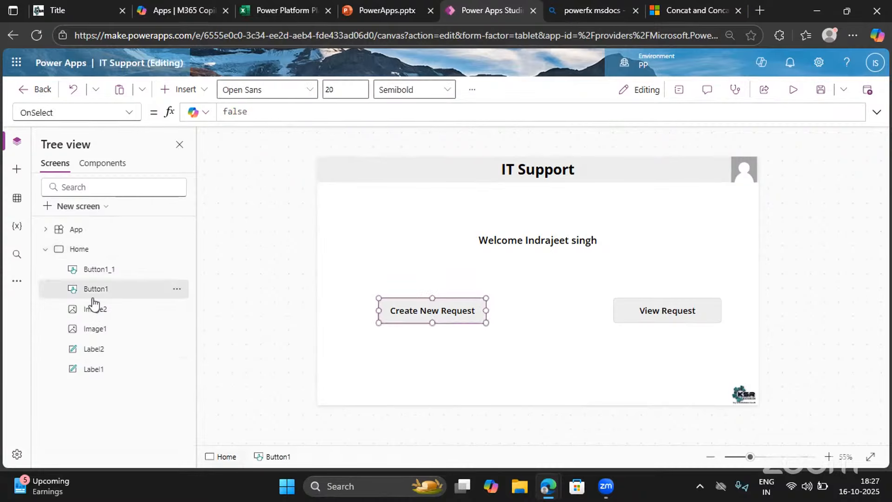
click(87, 268)
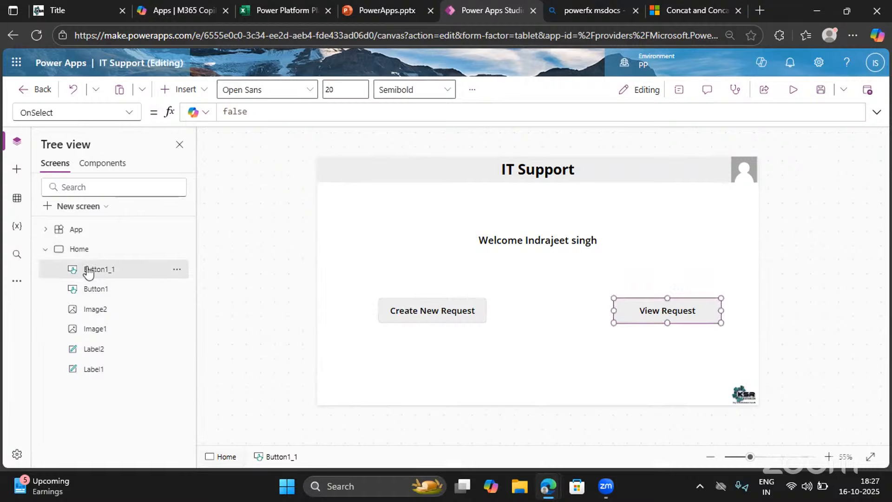
click(96, 316)
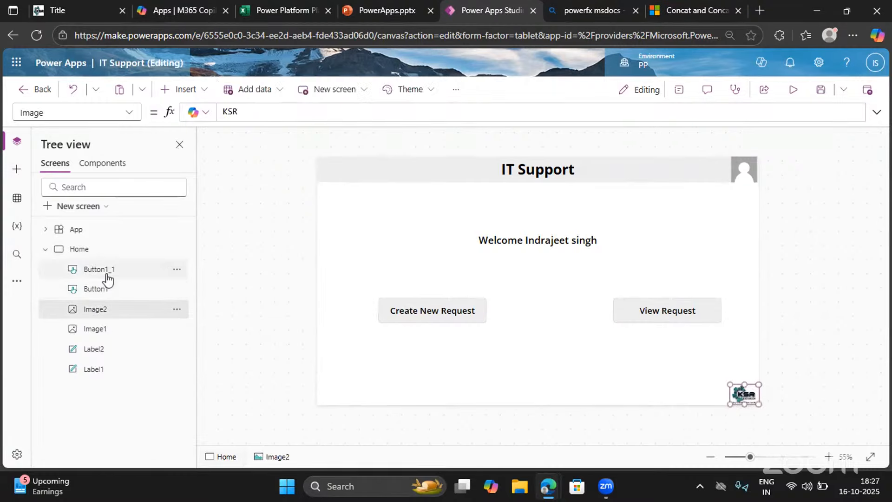
click(108, 274)
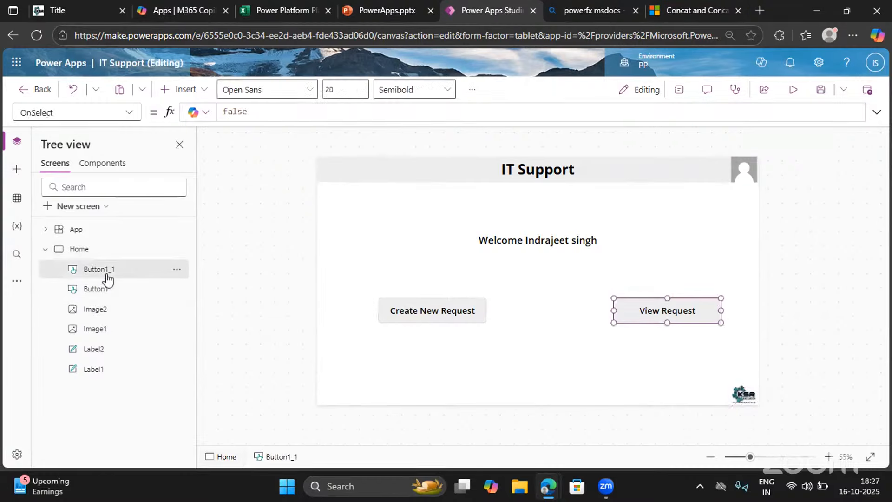
click(177, 270)
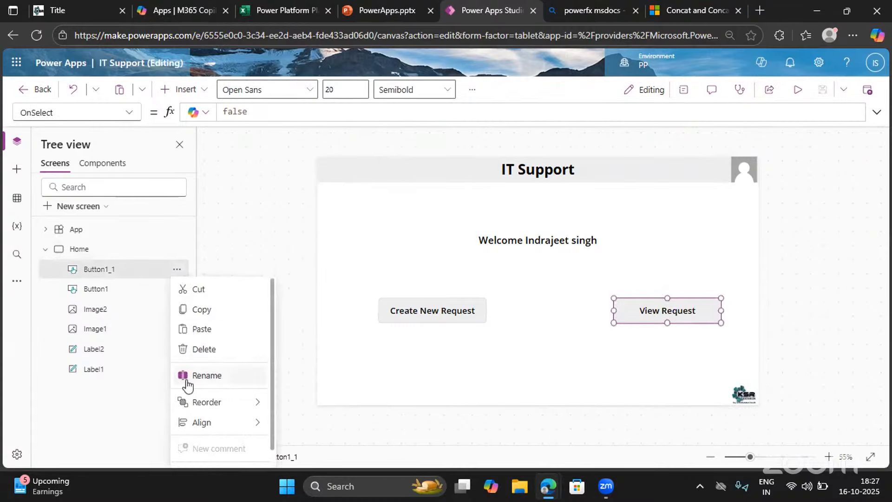
click(186, 380)
key(BackSpace)
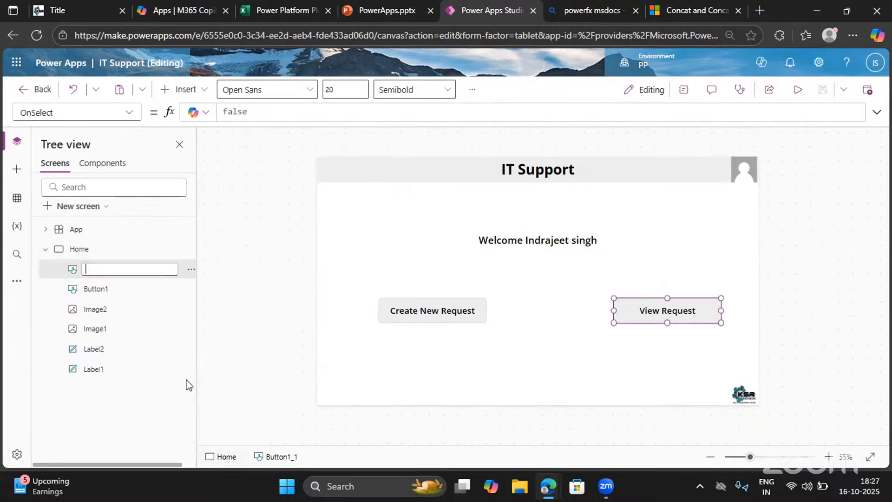
text(View Request BUttonutto)
key(Return)
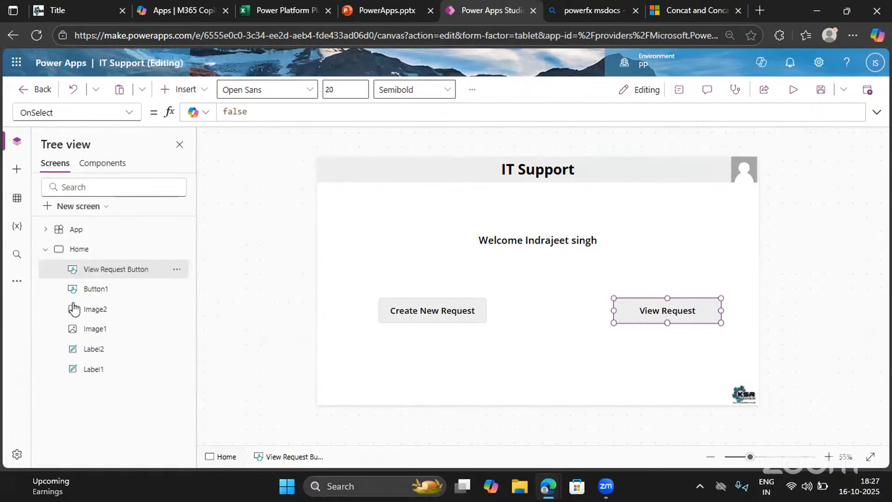
Review the available actions for View Request Button and Copilot's rename suggestions for Home, then dismiss them without applying any
click(177, 270)
scroll(190, 460, down, 1)
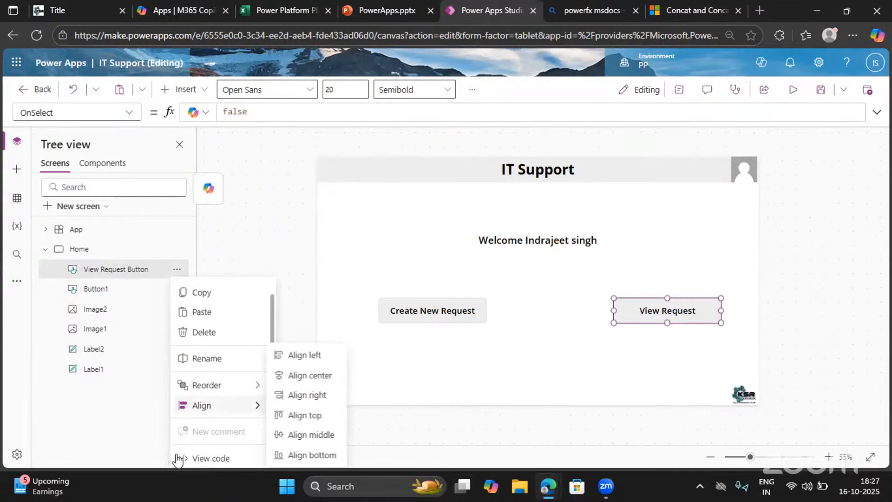
scroll(188, 464, up, 1)
scroll(188, 460, down, 1)
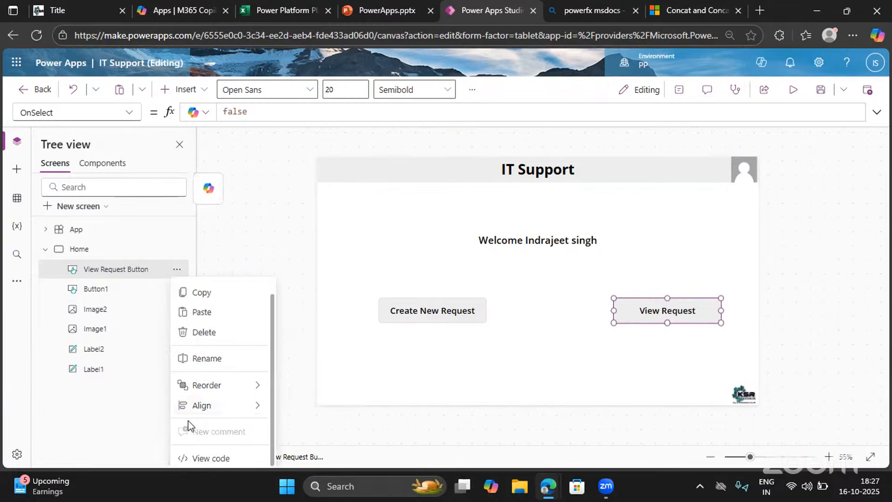
scroll(187, 456, up, 1)
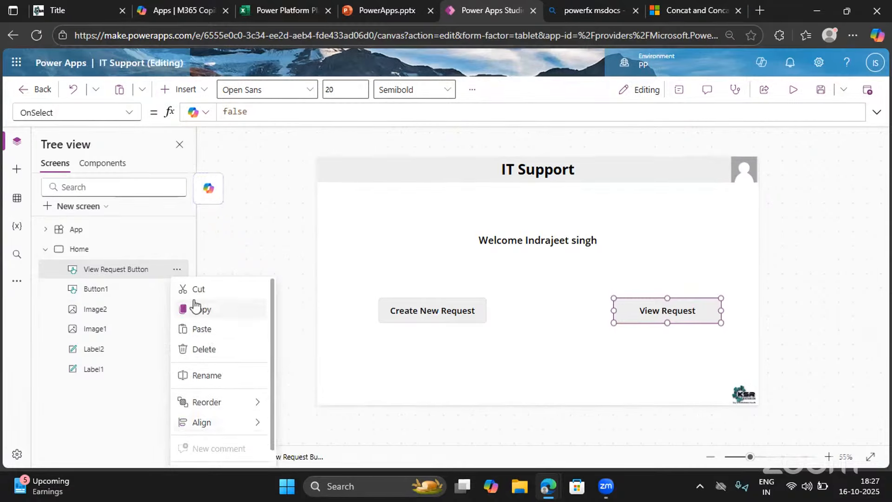
click(282, 256)
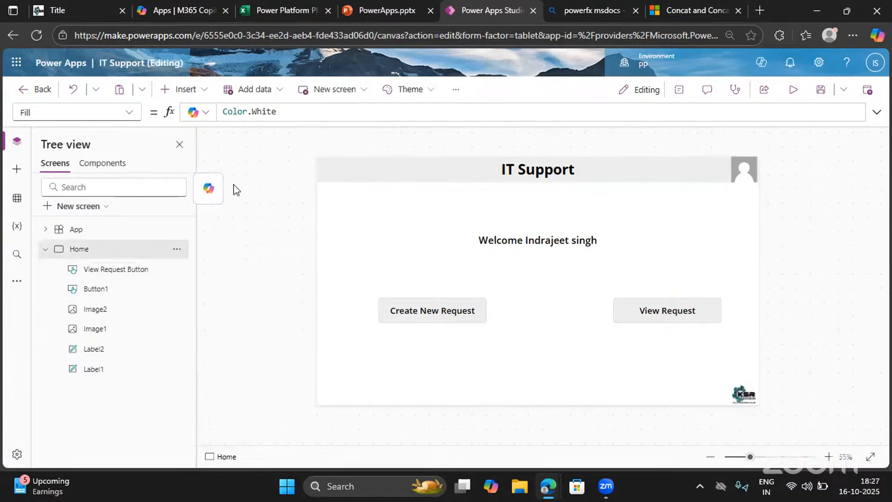
click(208, 188)
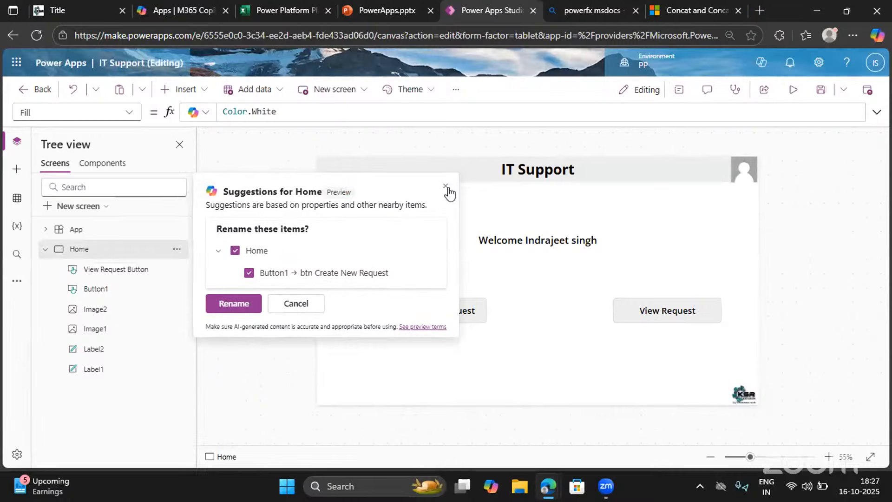
click(445, 186)
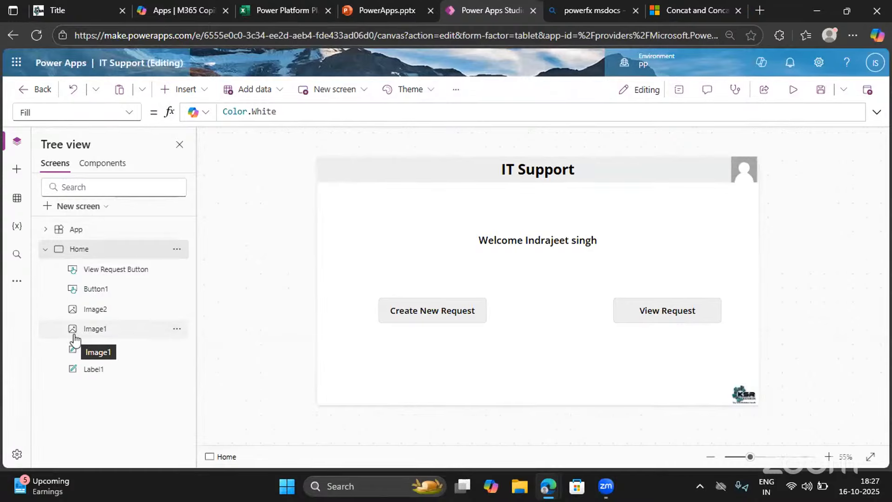
Preview the app, try the Create New Request button, and return to editing
click(793, 89)
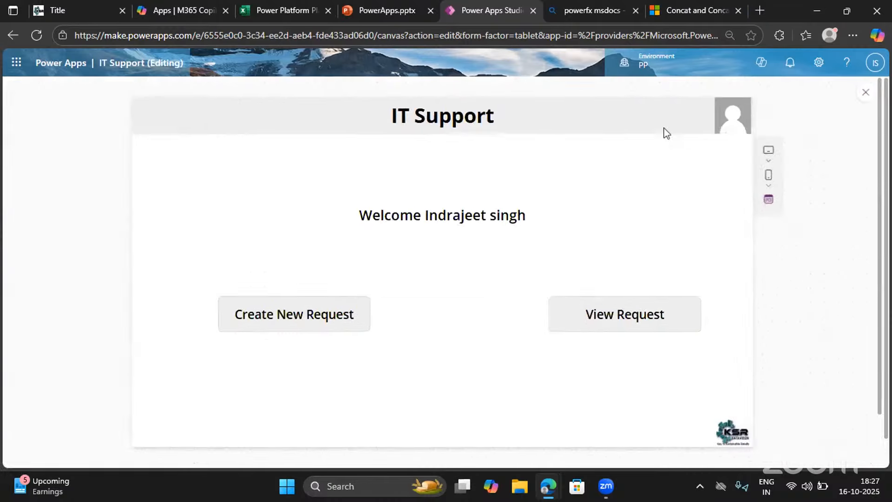
click(302, 311)
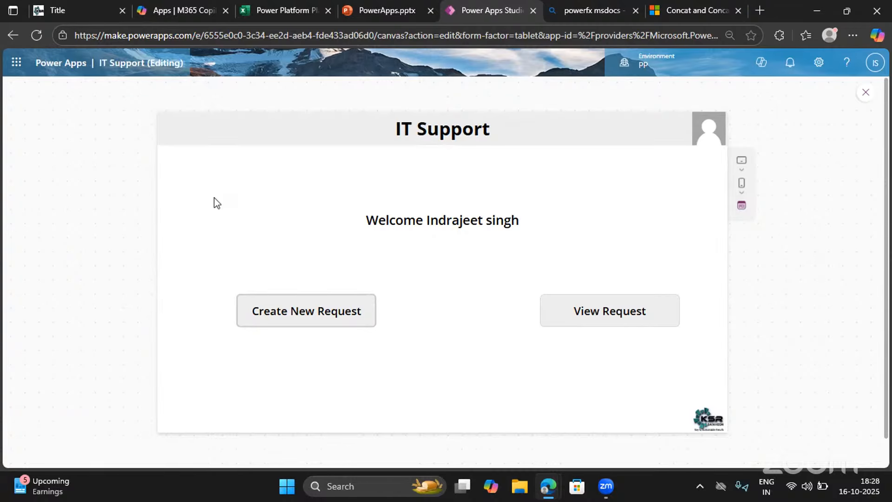
key(Escape)
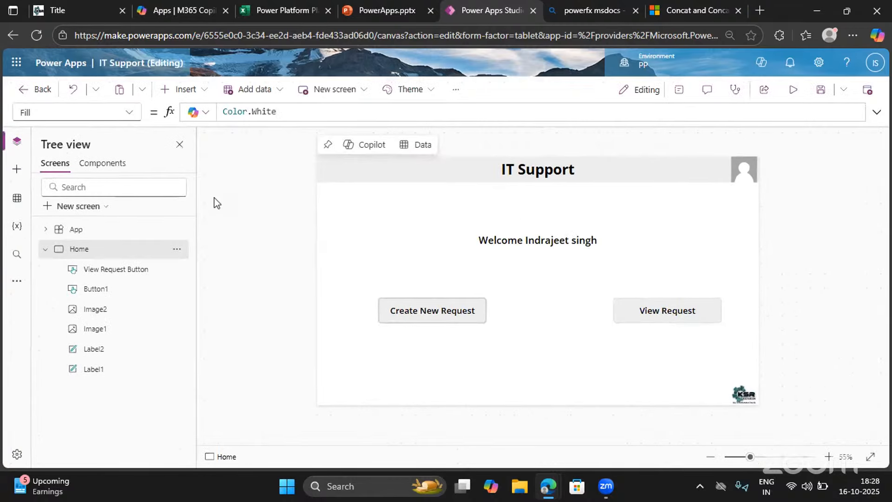
Add a blank screen to the app and name it Create Request Screen
click(45, 253)
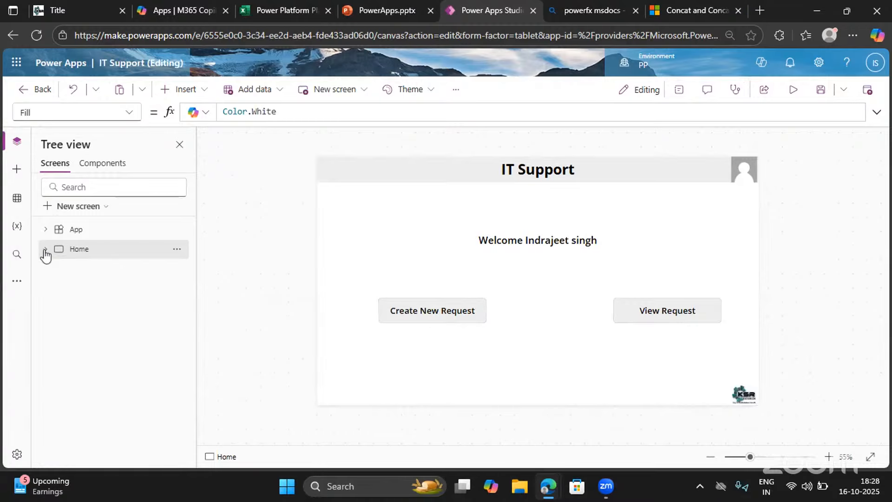
click(73, 210)
click(205, 183)
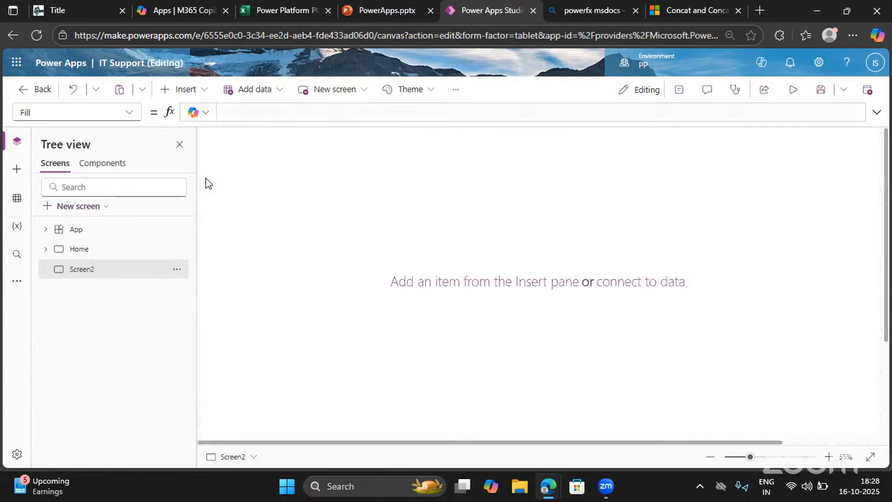
double_click(101, 269)
text(C)
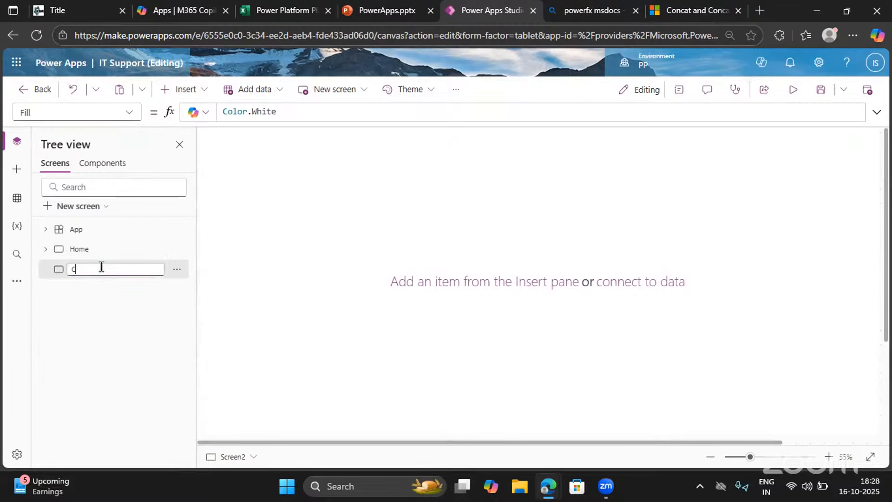
text(reate Request Screen)
click(321, 310)
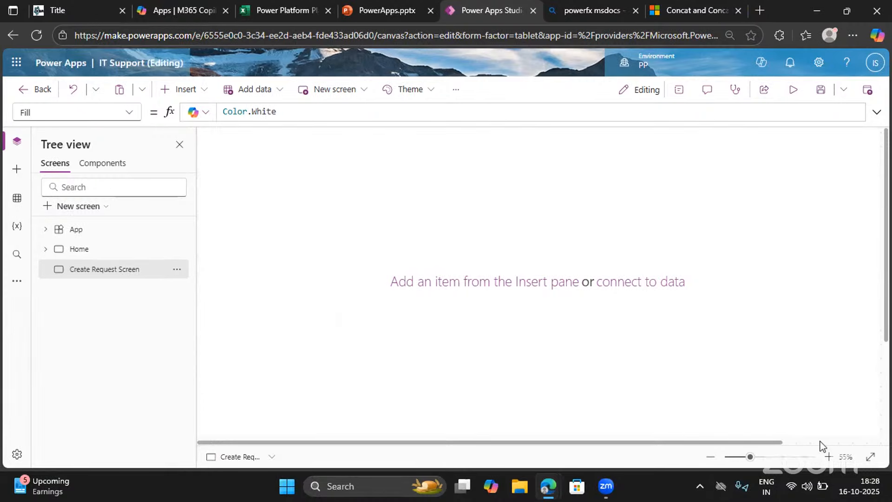
Copy the IT Support header label, profile image and KSR logo from Home onto Create Request Screen
click(710, 456)
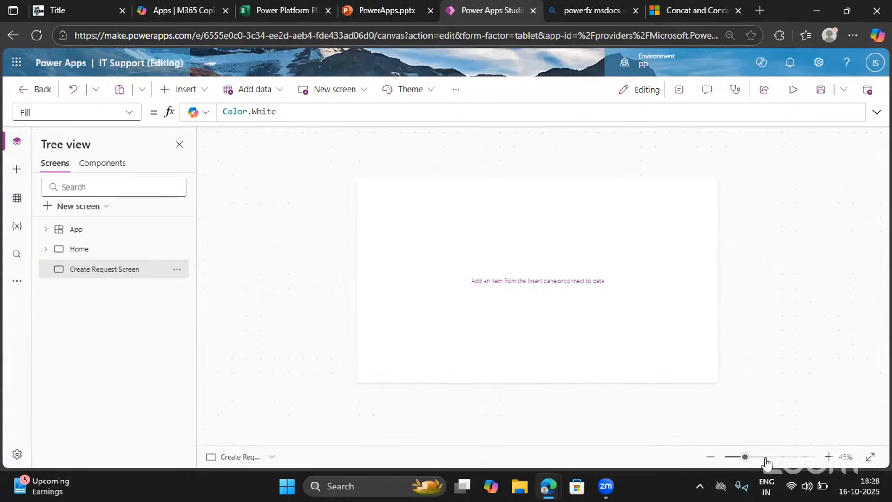
click(828, 456)
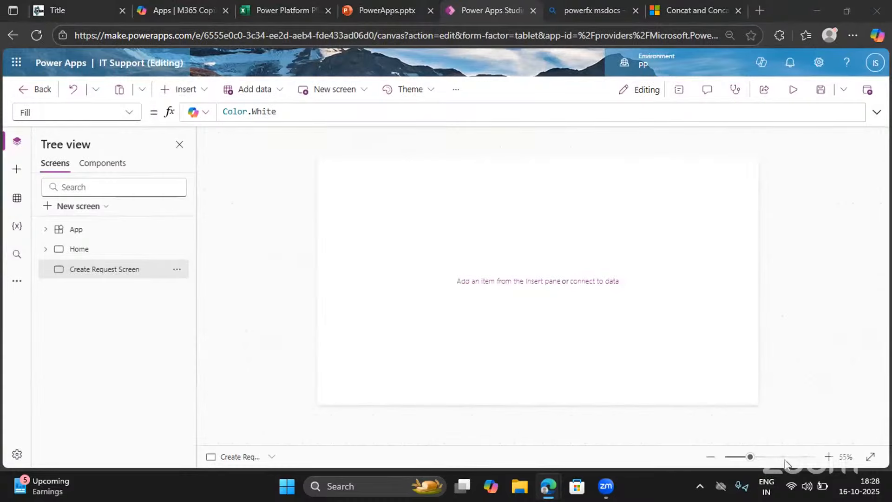
click(99, 251)
click(441, 170)
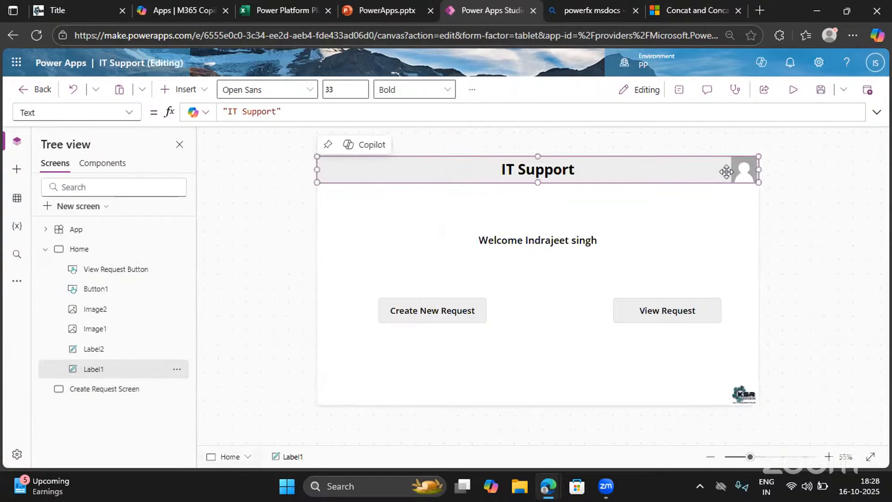
click(743, 177)
click(743, 177)
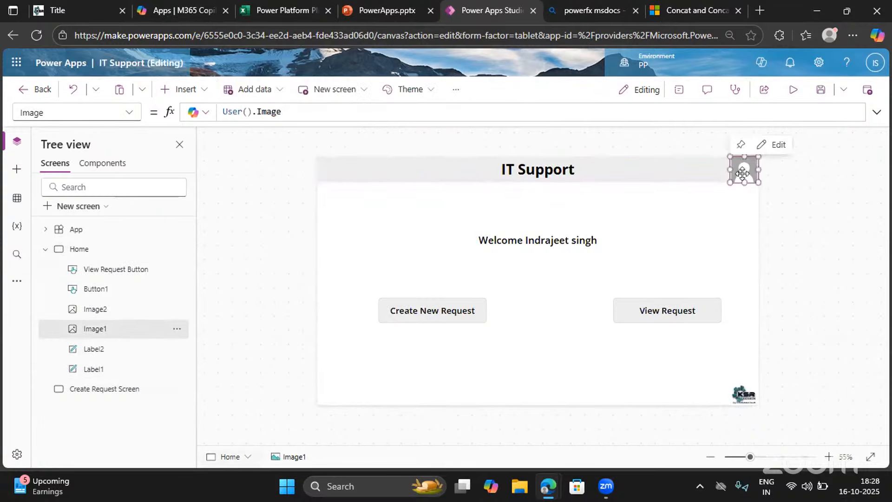
shift+click(679, 171)
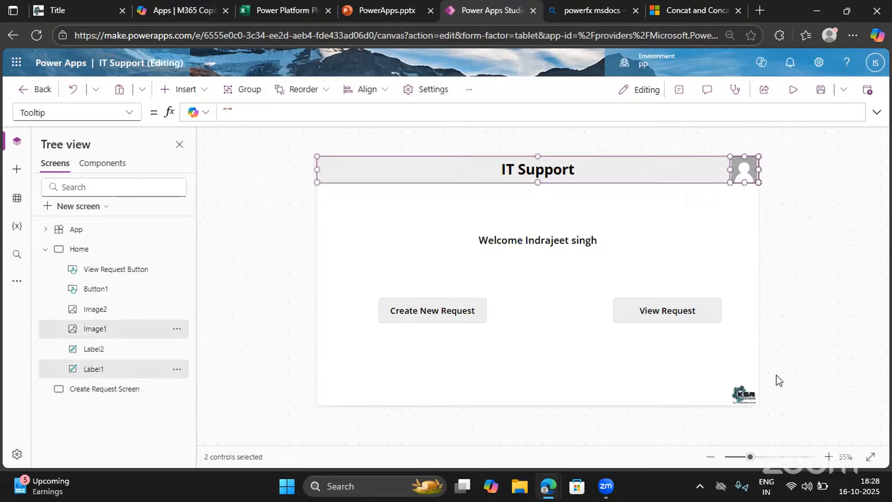
shift+click(734, 397)
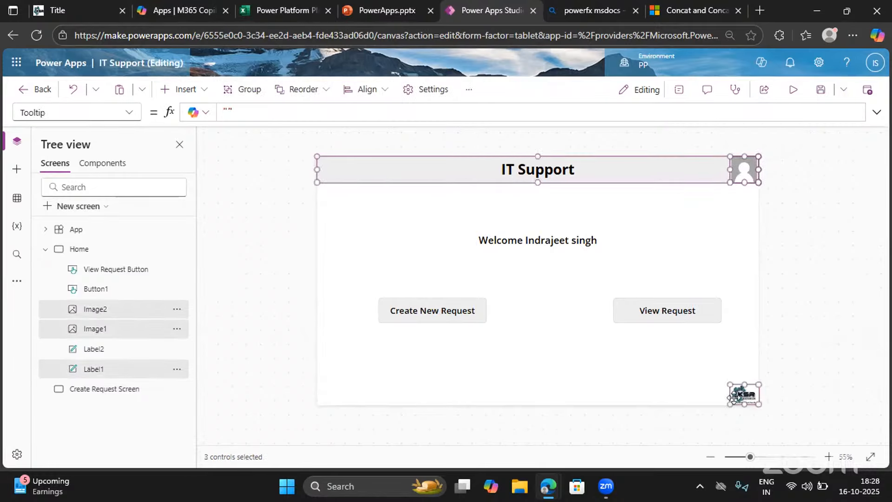
click(111, 390)
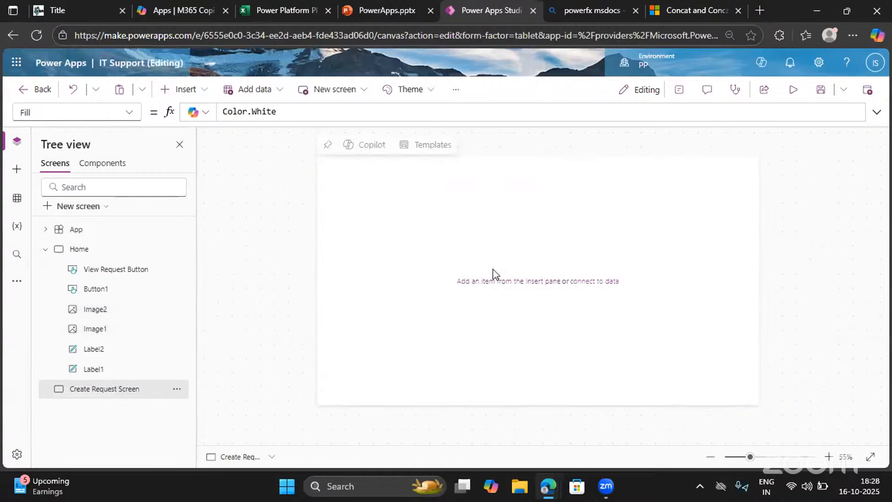
key(ctrl+v)
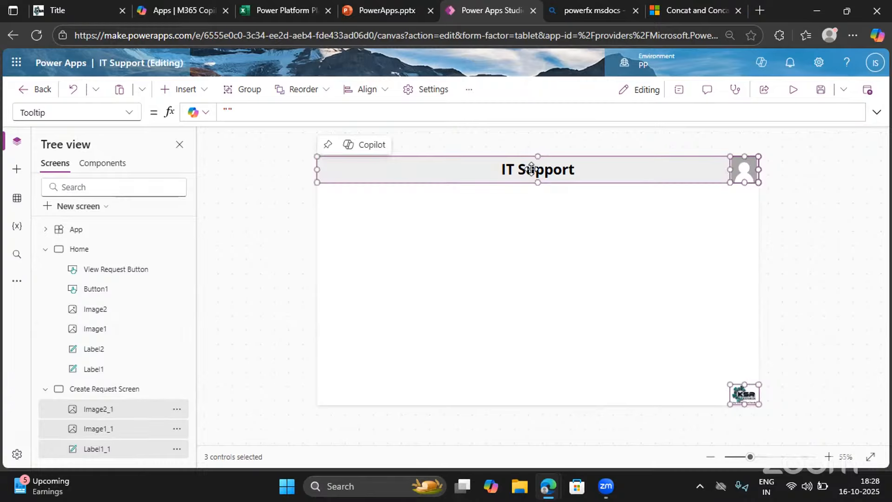
click(552, 207)
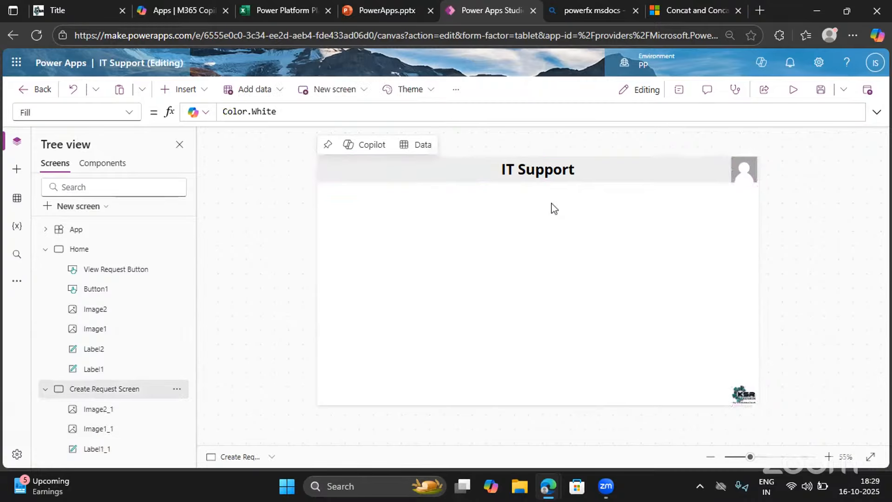
Change the header label's text on Create Request Screen to IT Support - Create Request
click(507, 172)
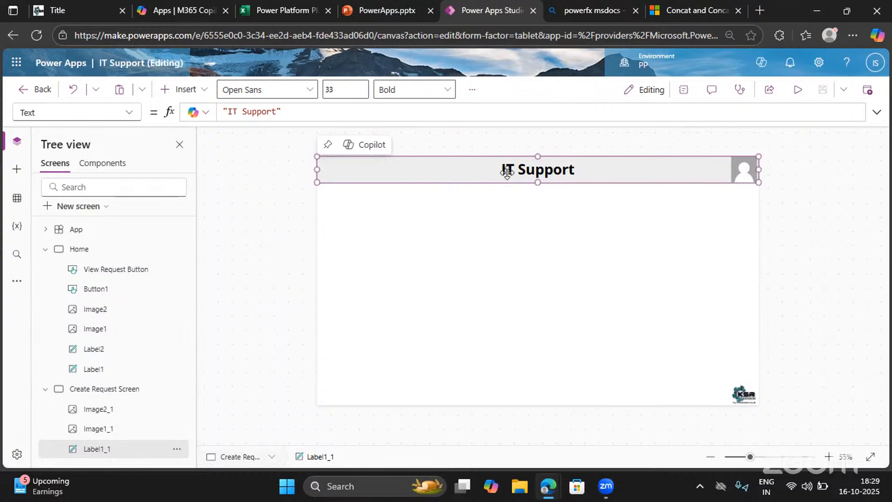
click(683, 91)
click(833, 228)
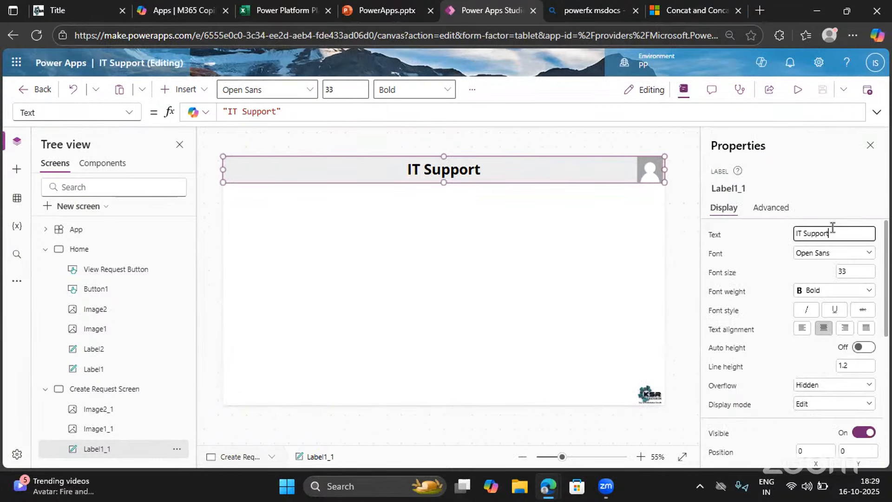
text(- Create Rquest)
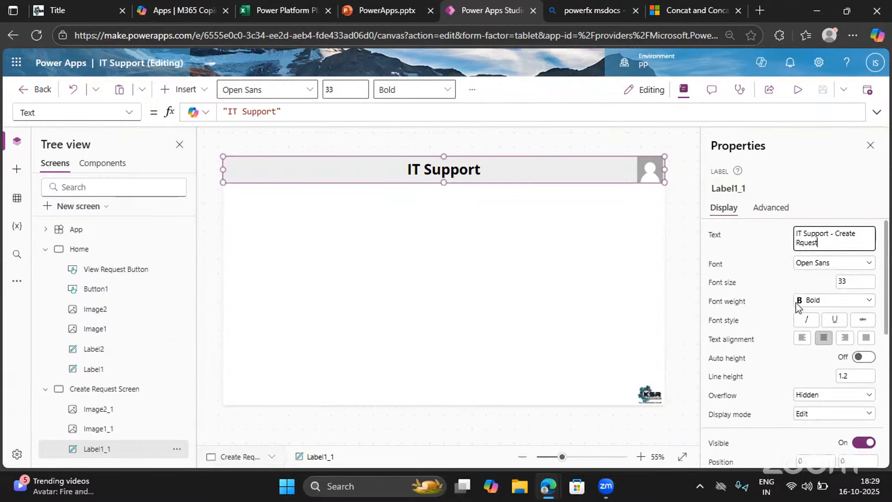
key(BackSpace)
key(BackSpace)
key(BackSpace)
text(equest)
click(757, 264)
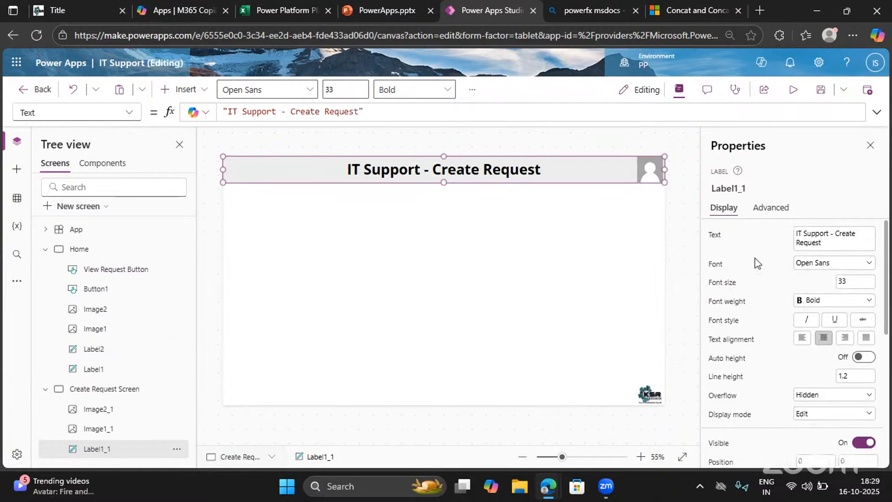
Set the Create Request Screen header's font size to 30 and close its properties
click(849, 282)
key(BackSpace)
text(0)
click(810, 191)
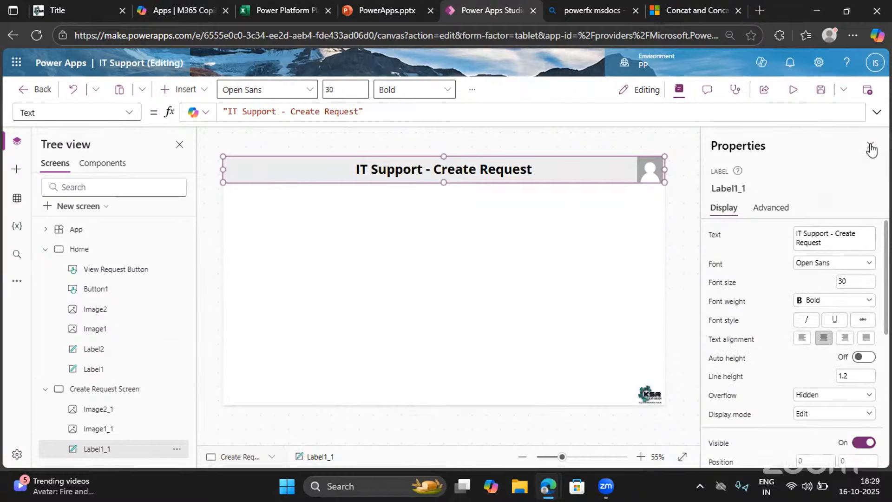
click(870, 145)
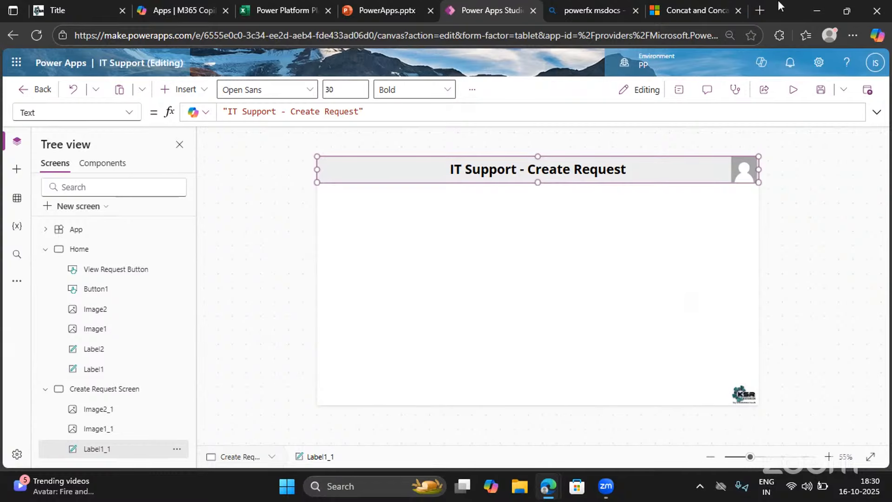
Open the SharePoint start page in a new browser tab
click(760, 10)
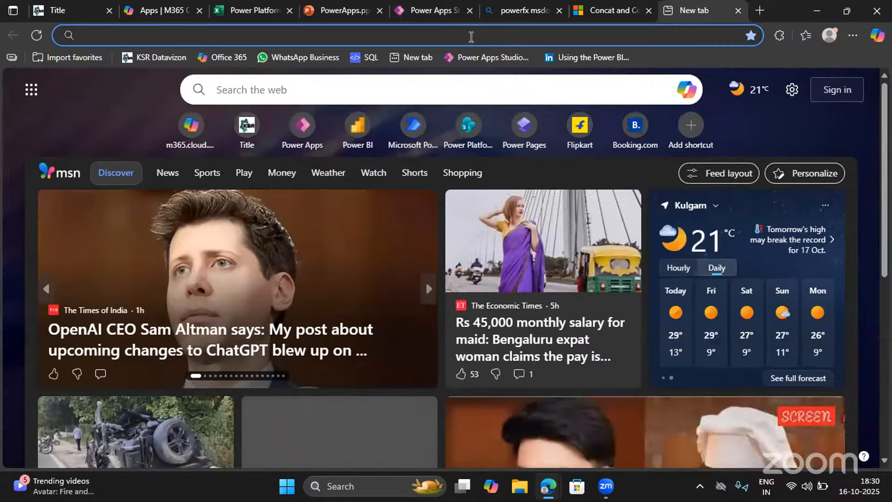
click(471, 36)
text(sha)
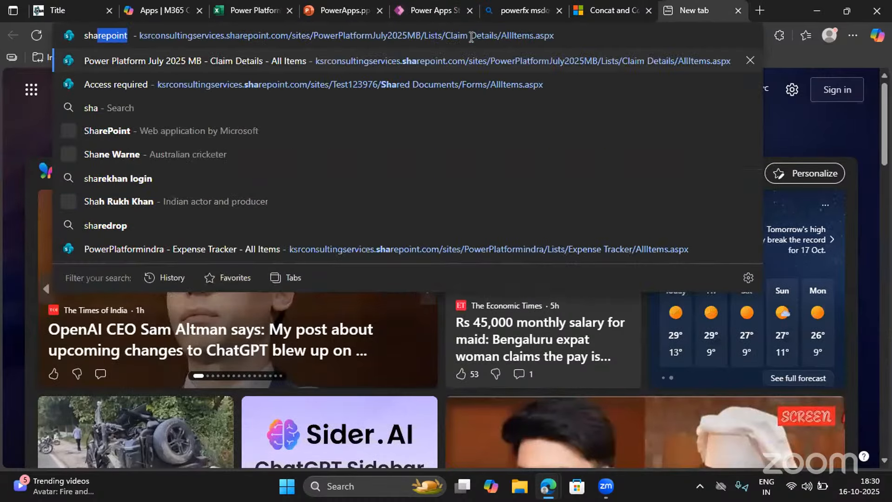
text(repo)
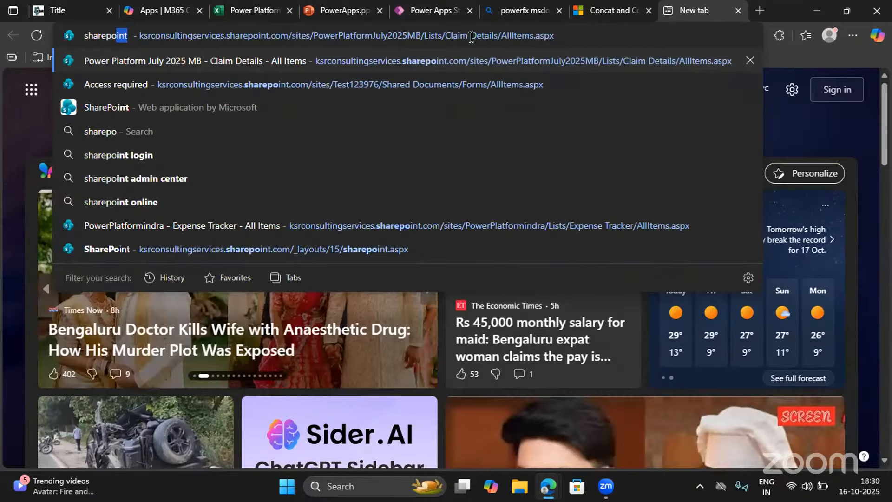
click(159, 249)
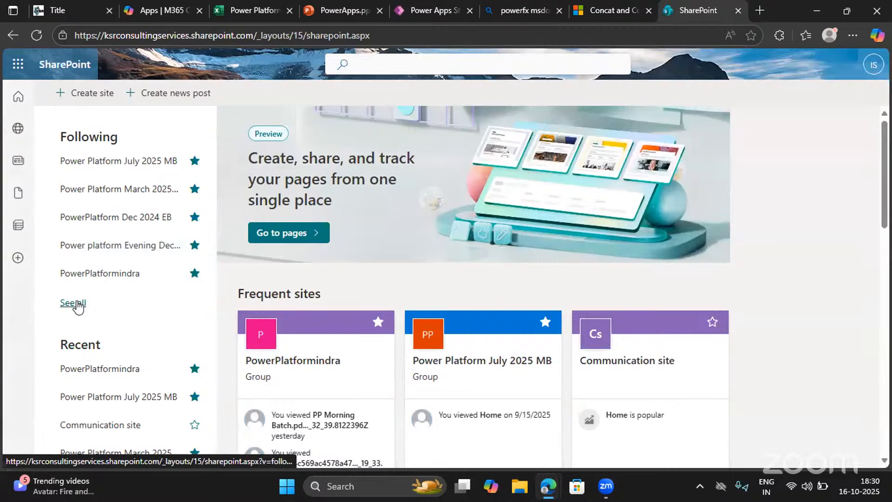
Open the Power Platform Sept2025 EB site from the SharePoint start page
click(74, 303)
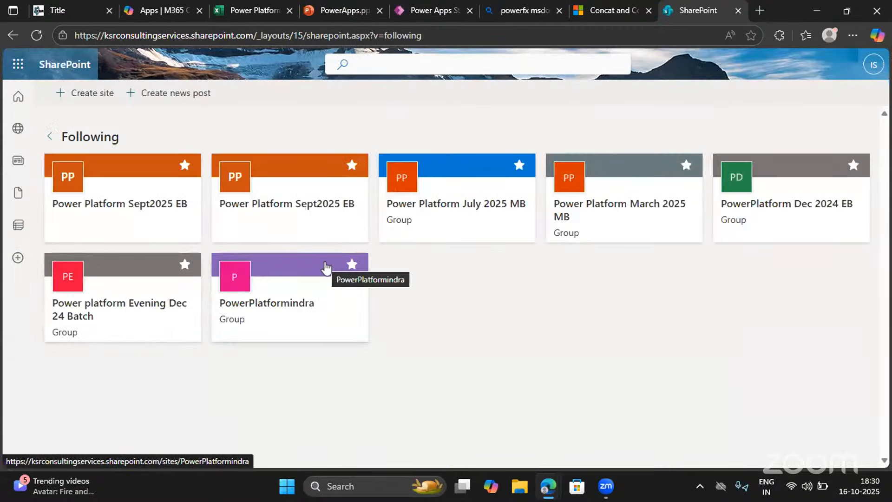
click(94, 193)
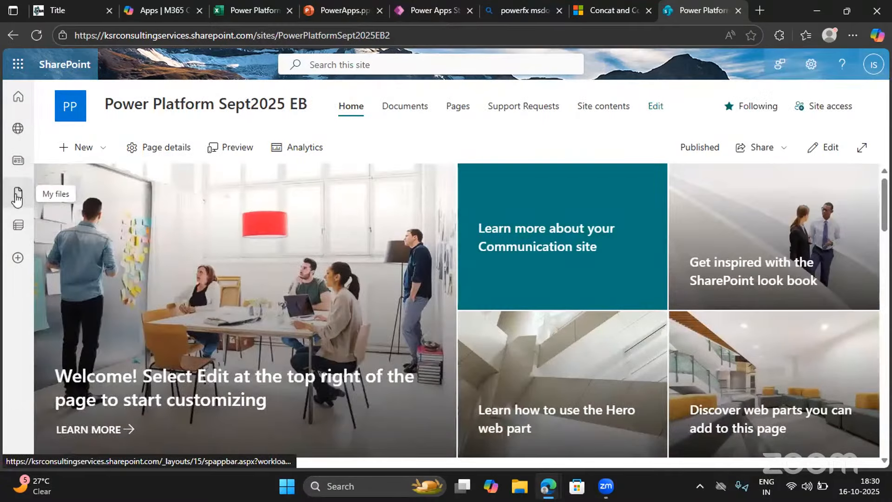
click(17, 106)
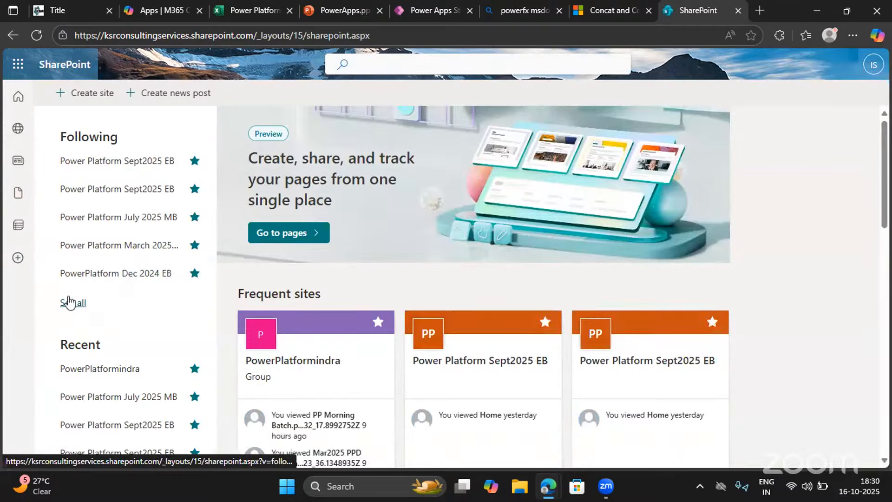
click(422, 344)
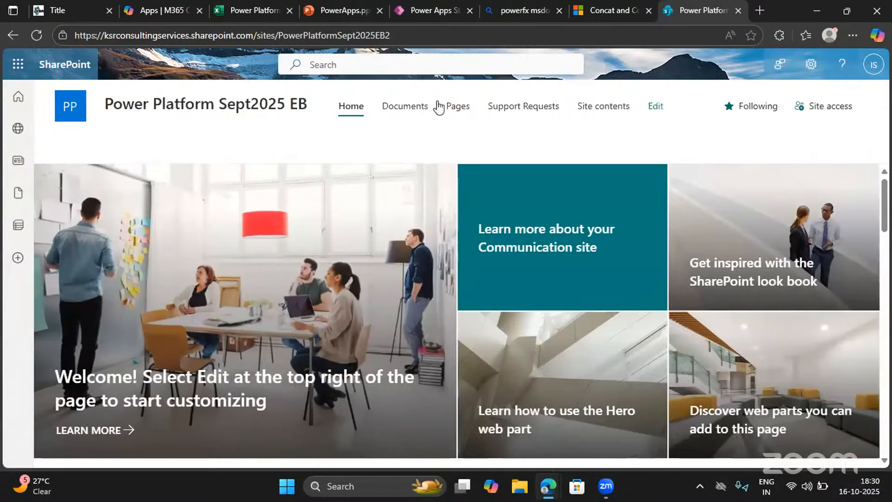
Open the Support Requests list from the site contents and examine its columns
click(406, 106)
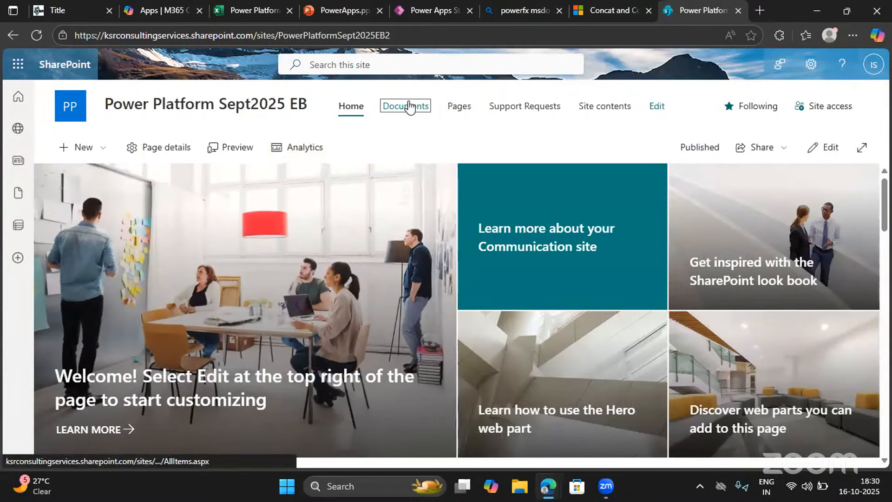
click(594, 114)
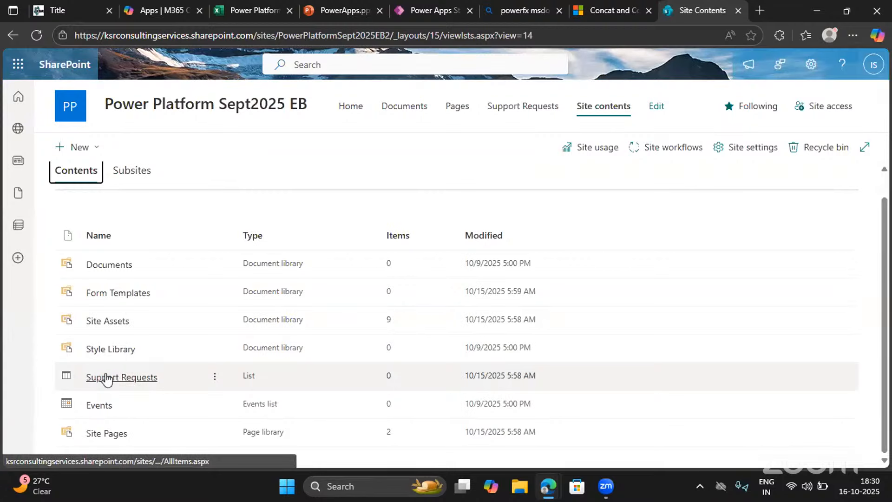
click(106, 377)
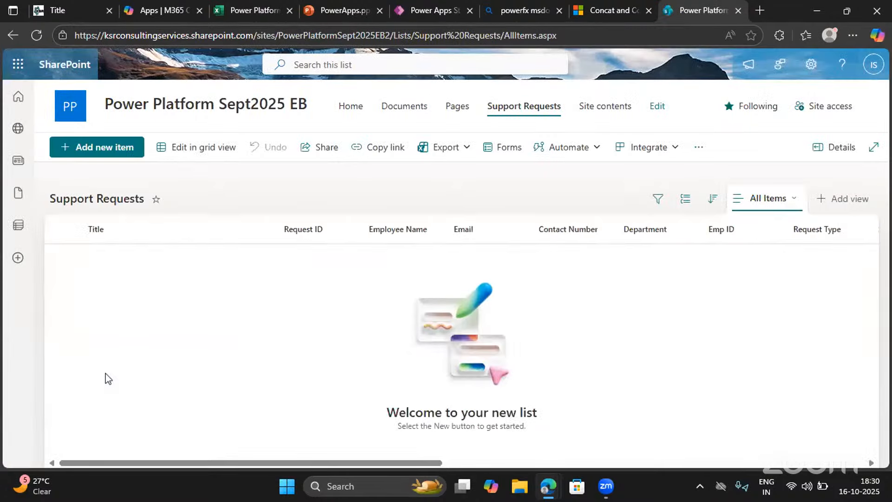
scroll(633, 320, right, 10)
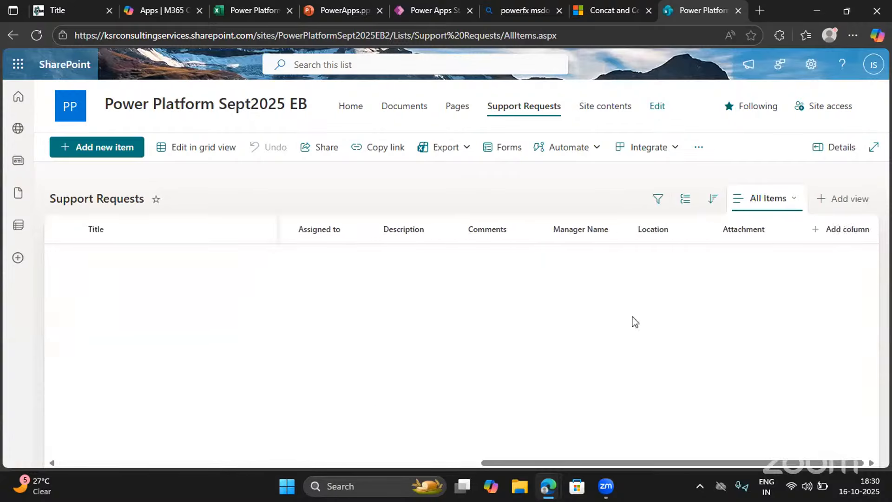
scroll(634, 321, left, 10)
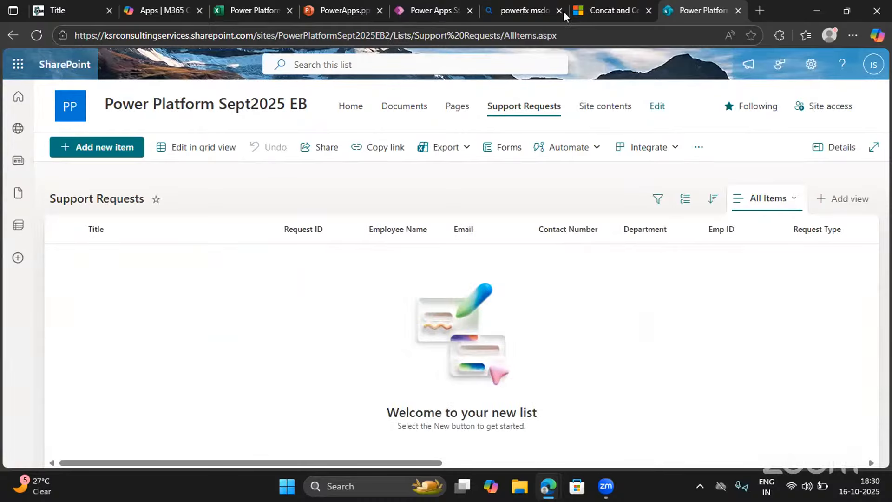
Back in Power Apps Studio, insert an edit form on Create Request Screen and connect it to the Support Requests list
click(446, 10)
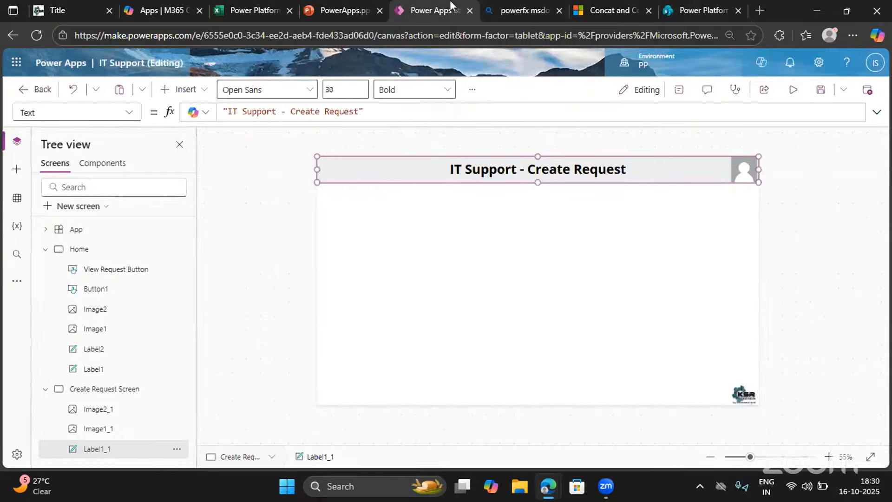
click(512, 229)
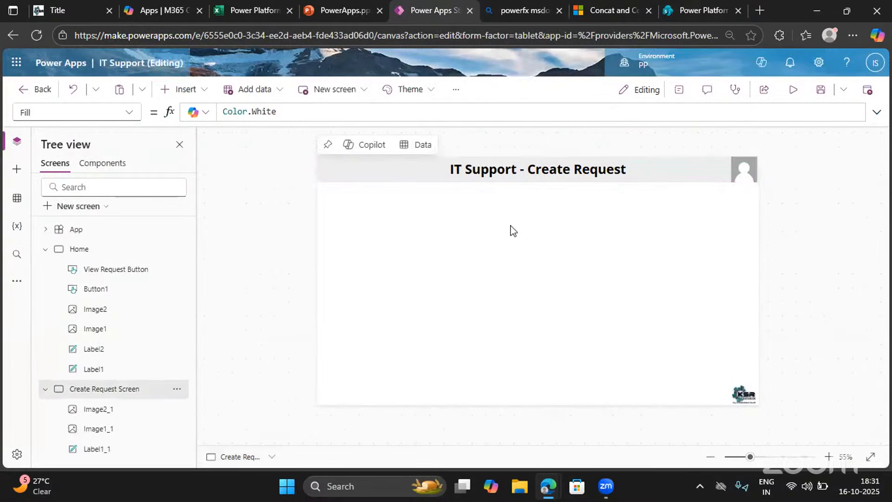
click(182, 92)
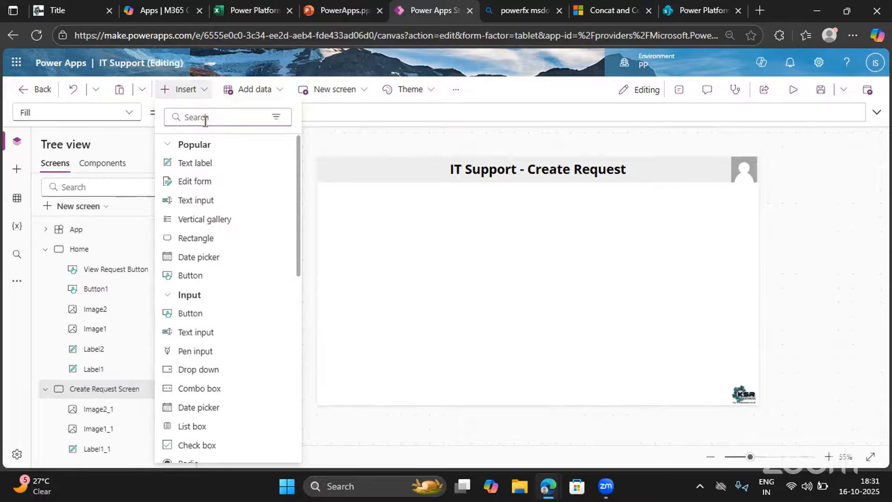
text(Form)
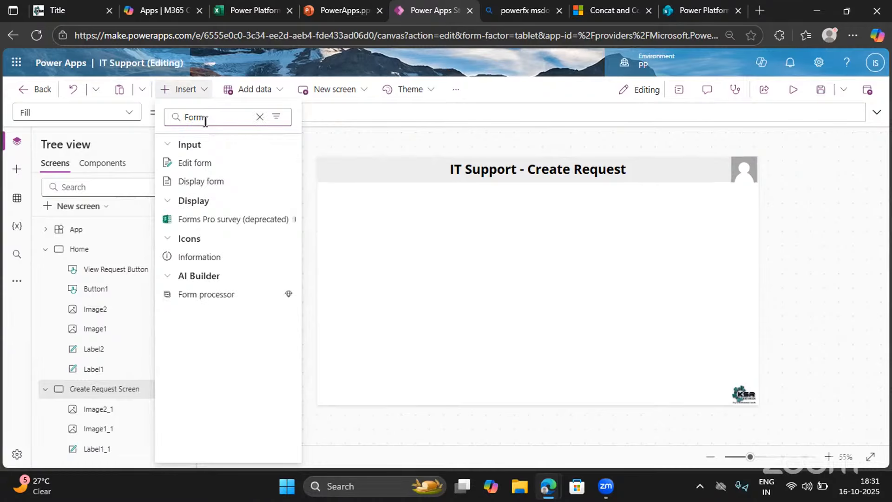
click(190, 164)
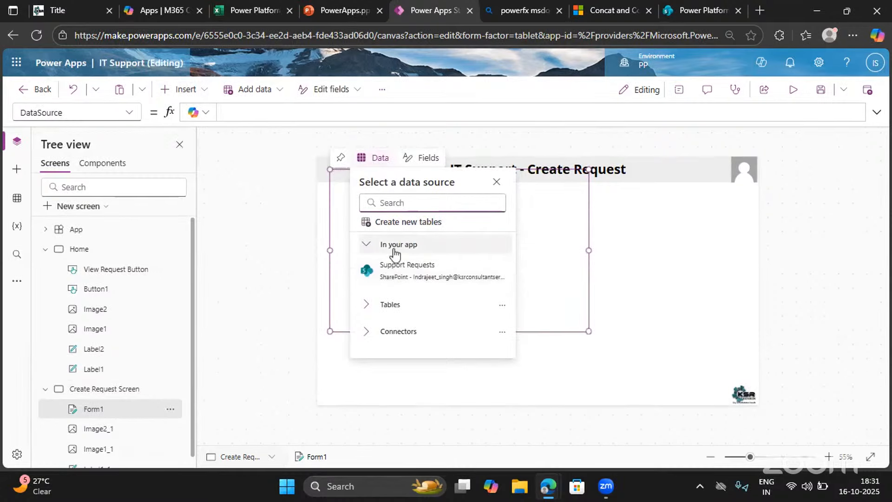
mouse_move(378, 265)
click(404, 272)
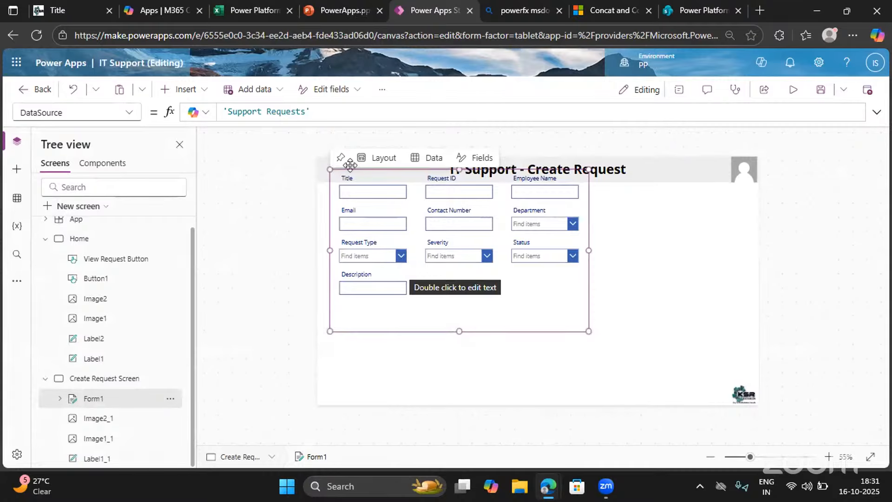
Position the form below the header at about X 30, Y 138 and resize it to about 1314 by 526
drag(328, 172, 325, 203)
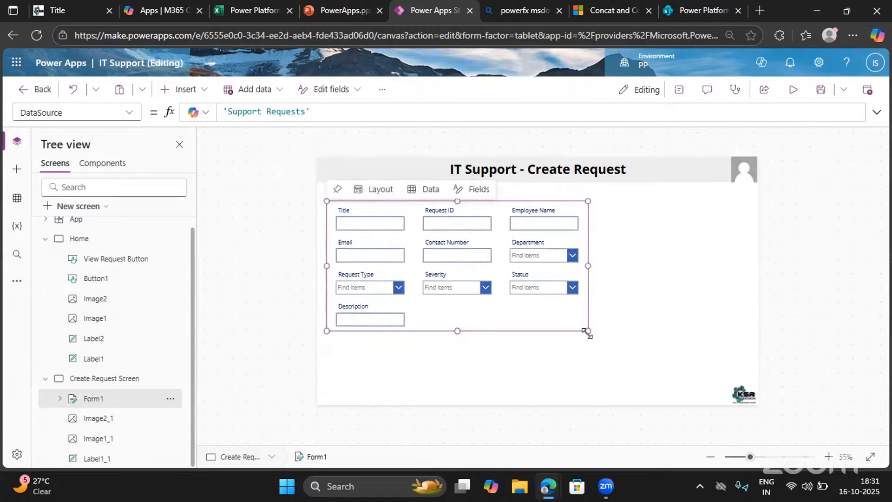
drag(588, 331, 602, 334)
drag(768, 364, 750, 372)
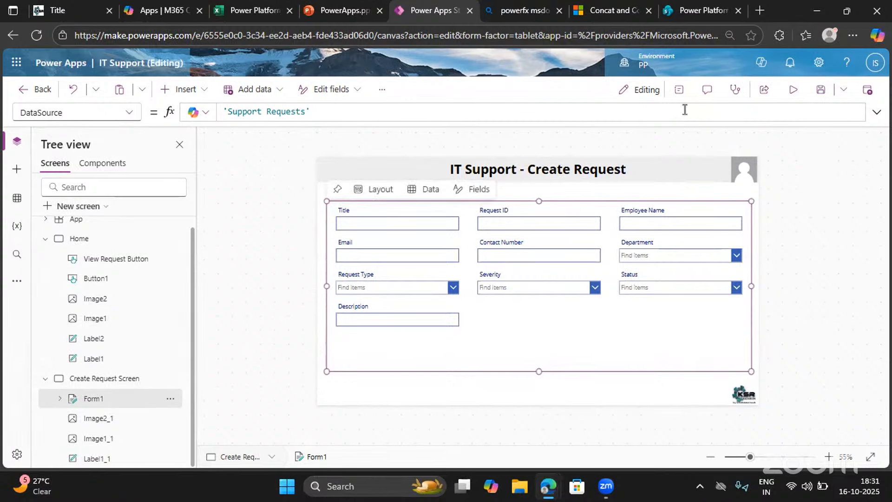
Remove the Title field from the form's fields
click(679, 91)
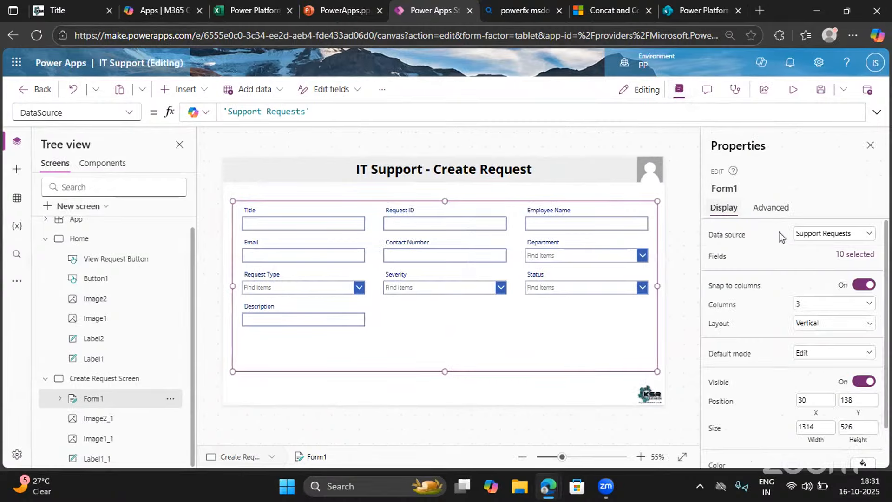
click(848, 260)
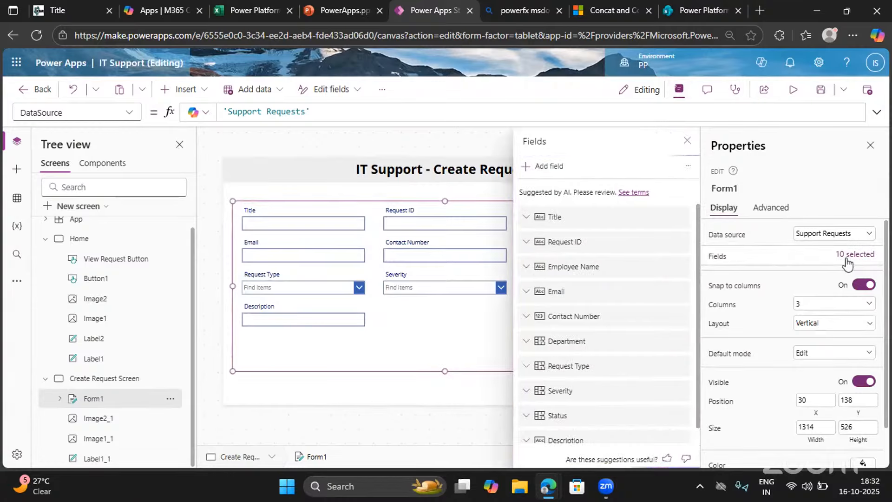
click(679, 218)
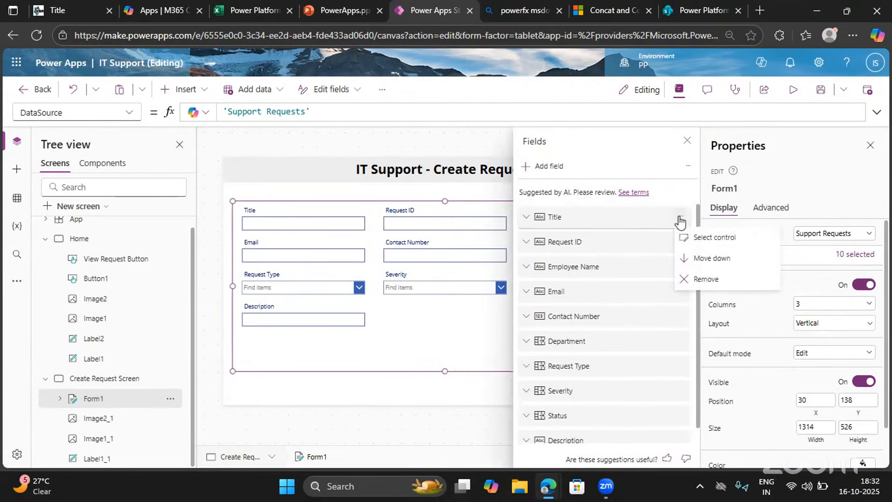
click(681, 281)
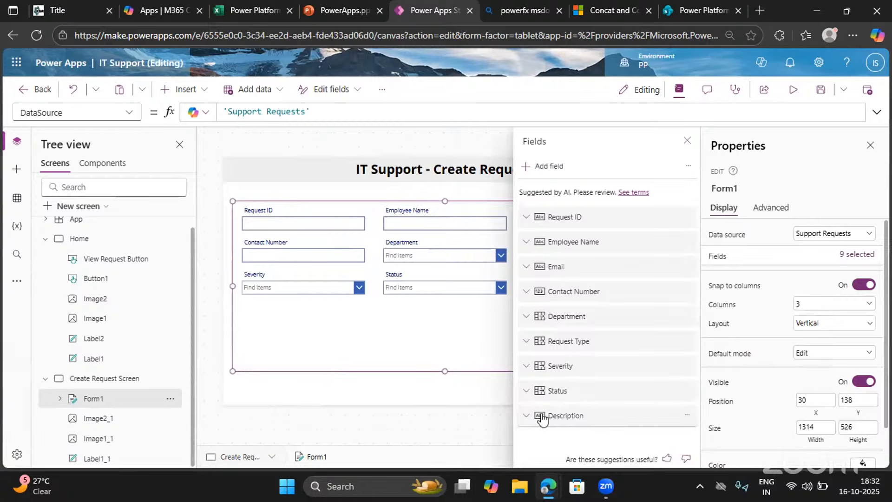
Start adding form fields and select Assigned to, Comments, Completion Date and Emp ID
click(542, 167)
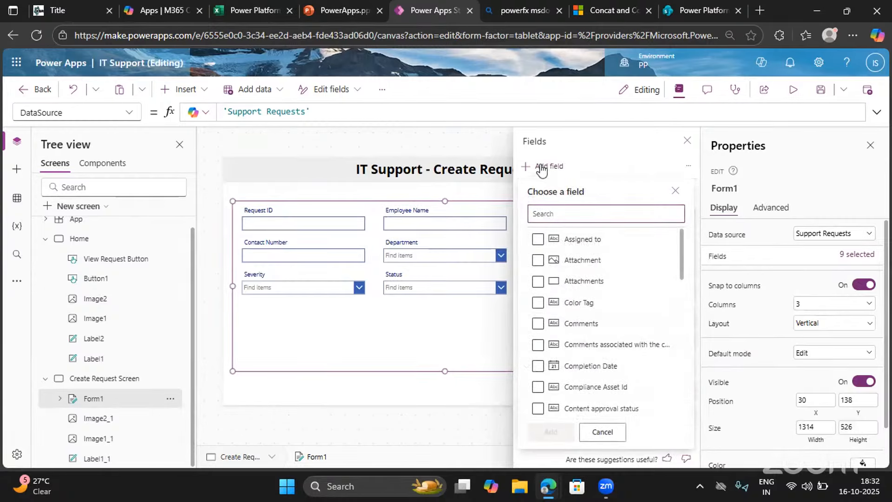
click(537, 239)
click(537, 260)
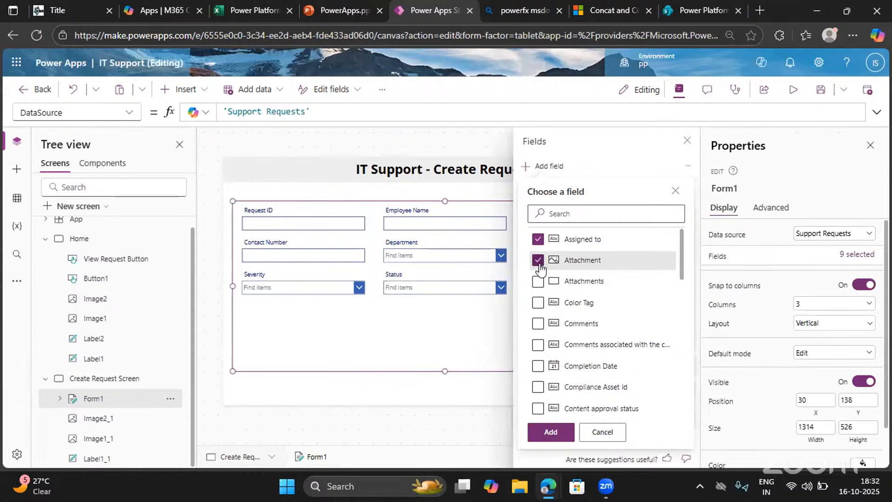
click(538, 261)
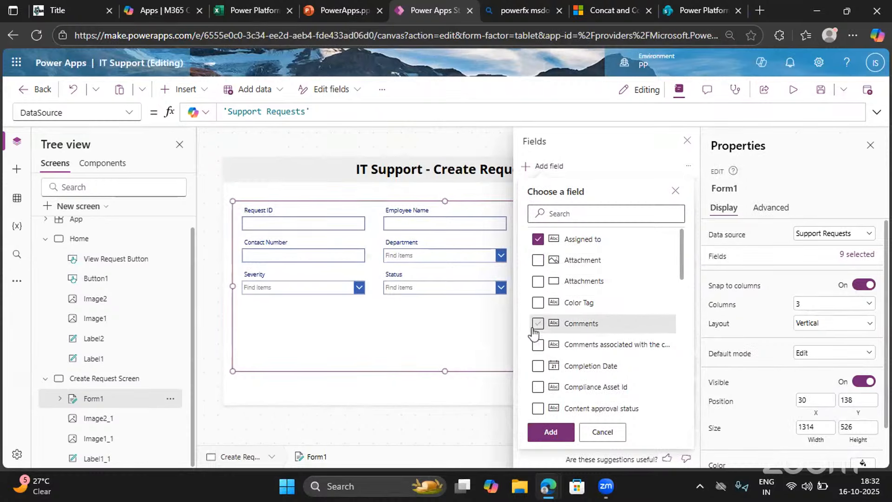
scroll(534, 333, down, 1)
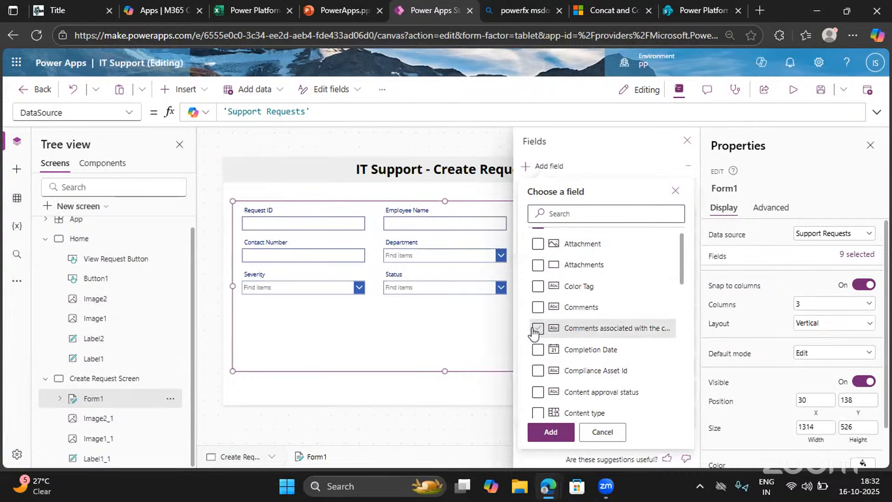
click(538, 350)
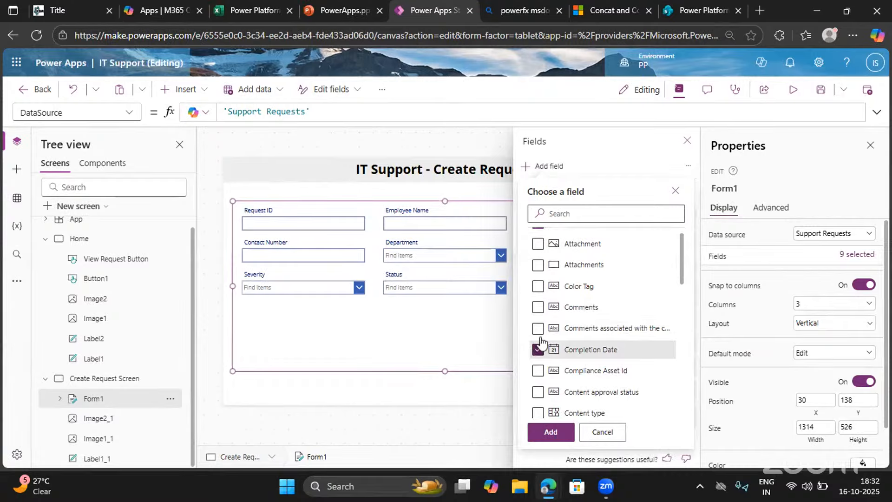
click(537, 307)
scroll(537, 343, down, 2)
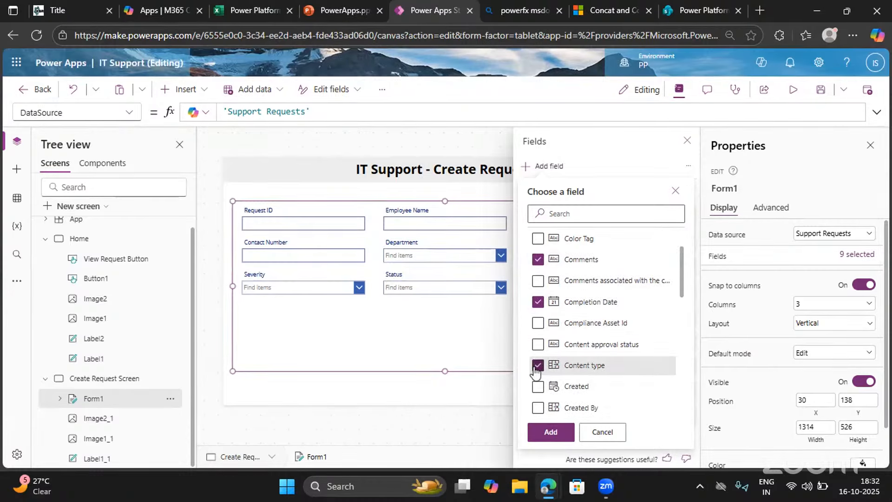
scroll(538, 395, down, 4)
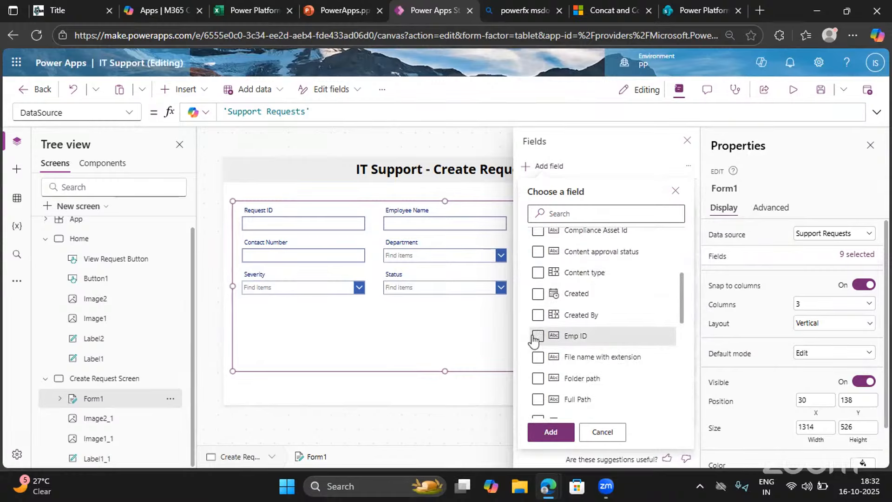
click(537, 335)
scroll(536, 367, down, 4)
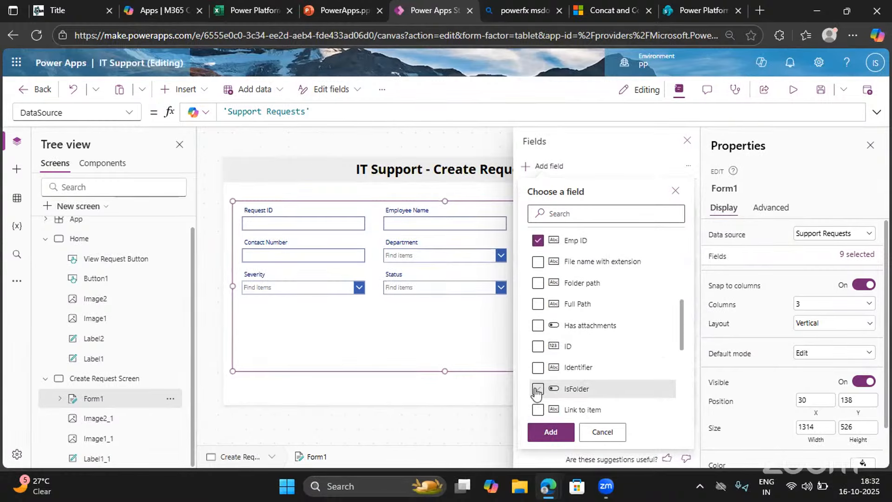
Also select the Location, Manager Name, Name and Requested Date fields and add the whole selection to the form
scroll(541, 394, down, 3)
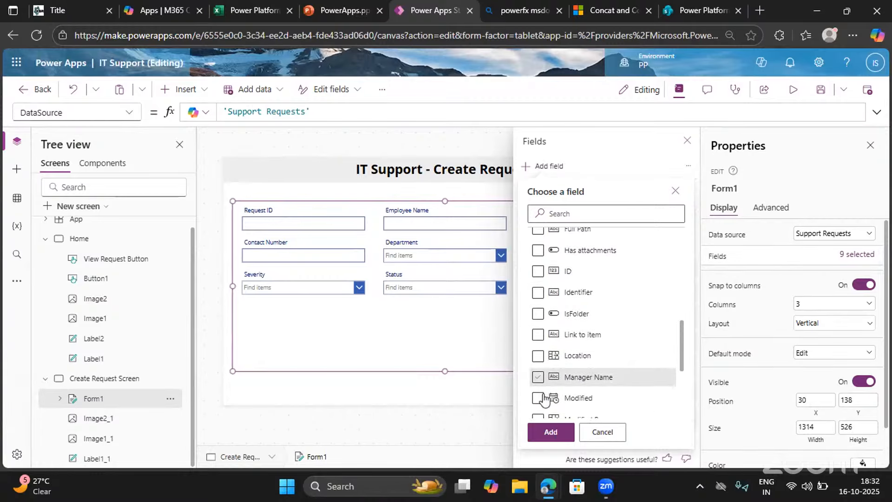
click(537, 355)
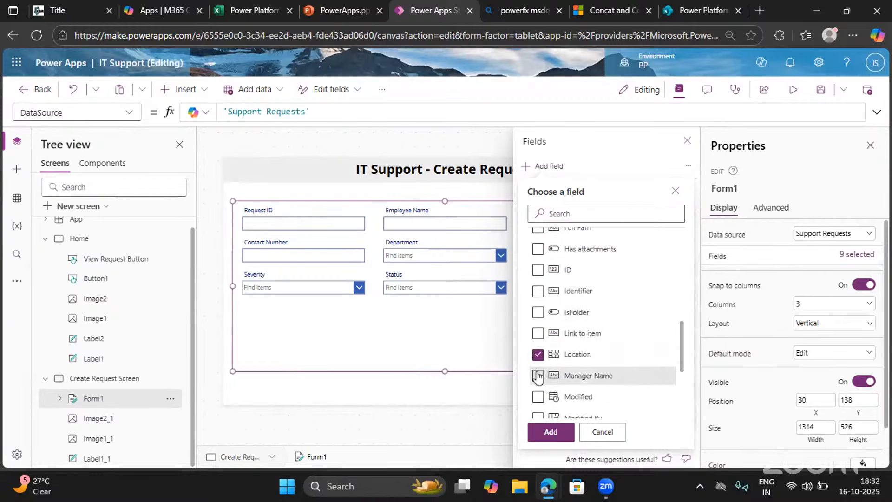
click(537, 375)
scroll(537, 377, down, 3)
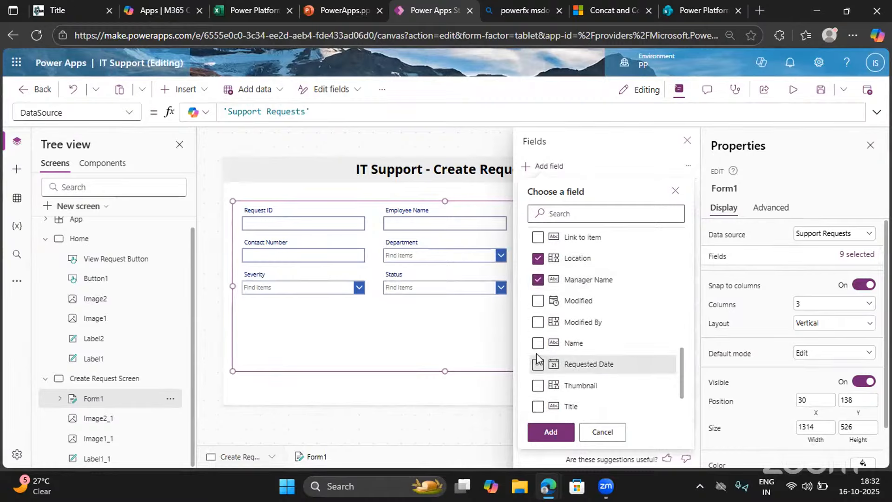
click(537, 345)
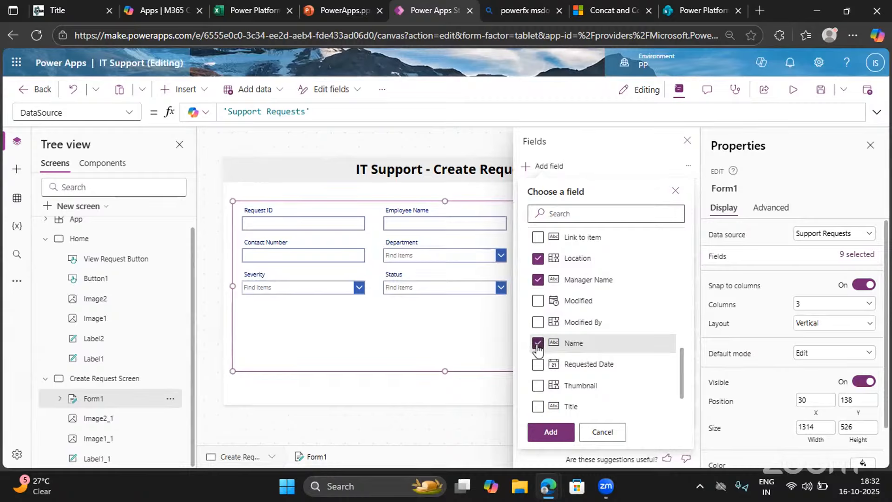
scroll(539, 337, down, 2)
click(538, 321)
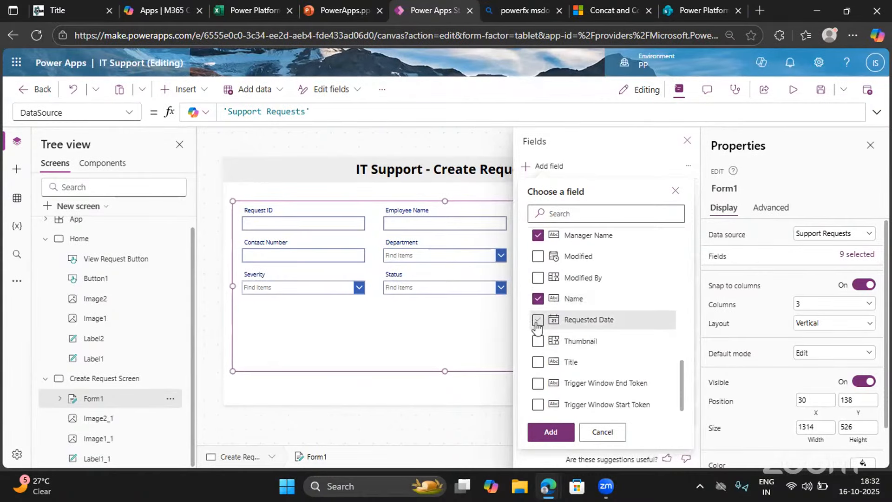
scroll(550, 404, down, 1)
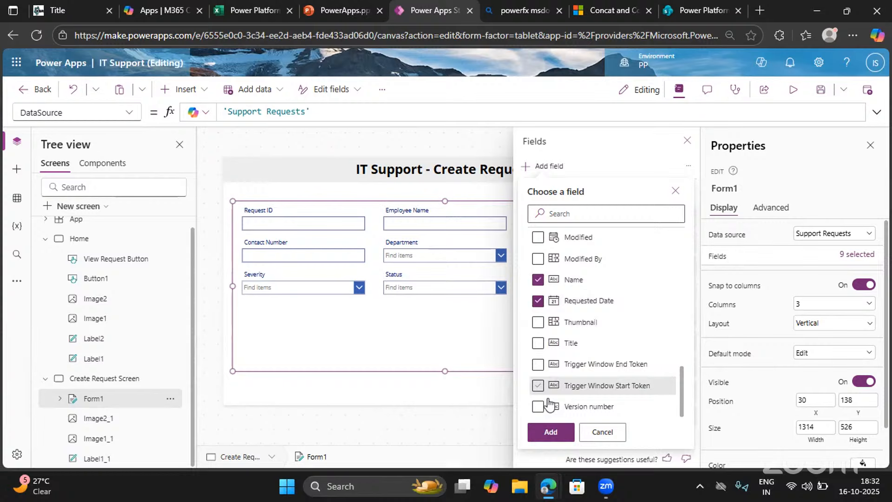
click(548, 435)
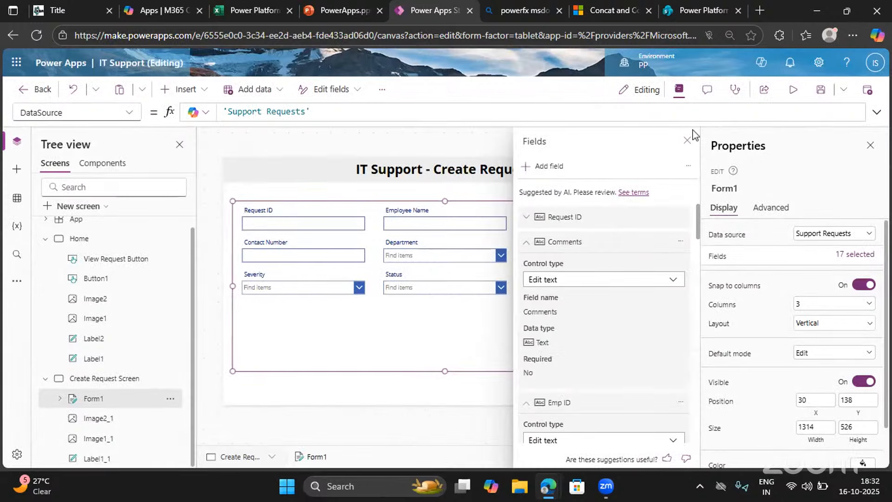
Switch to the Support Requests list in SharePoint and examine its columns from Department through Description
click(692, 12)
scroll(625, 303, right, 5)
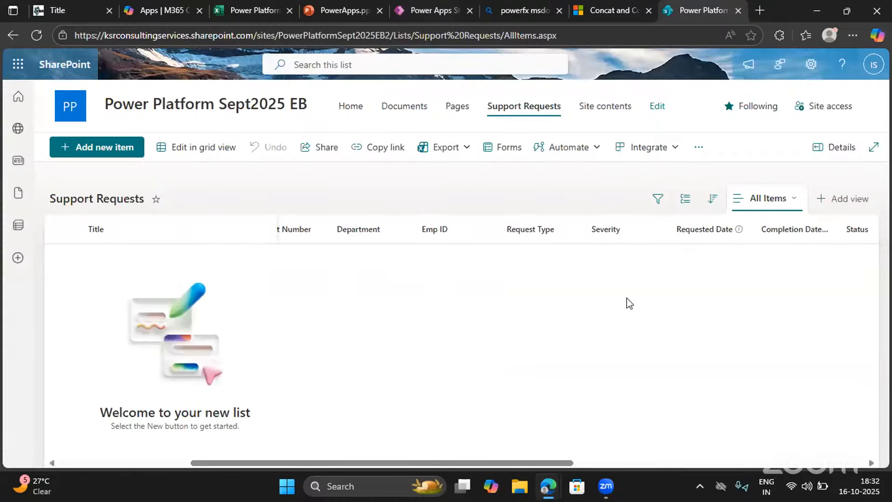
scroll(627, 302, right, 3)
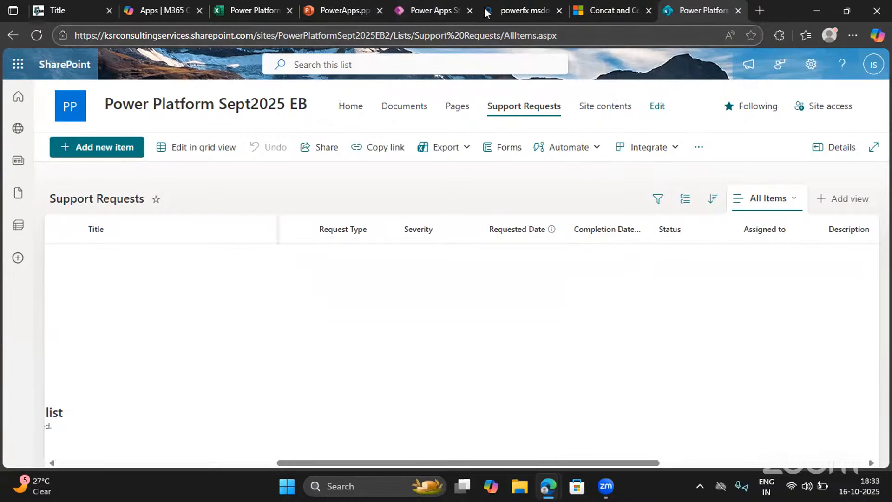
Back in Power Apps Studio, close the field list and delete the Name card from the form
click(416, 15)
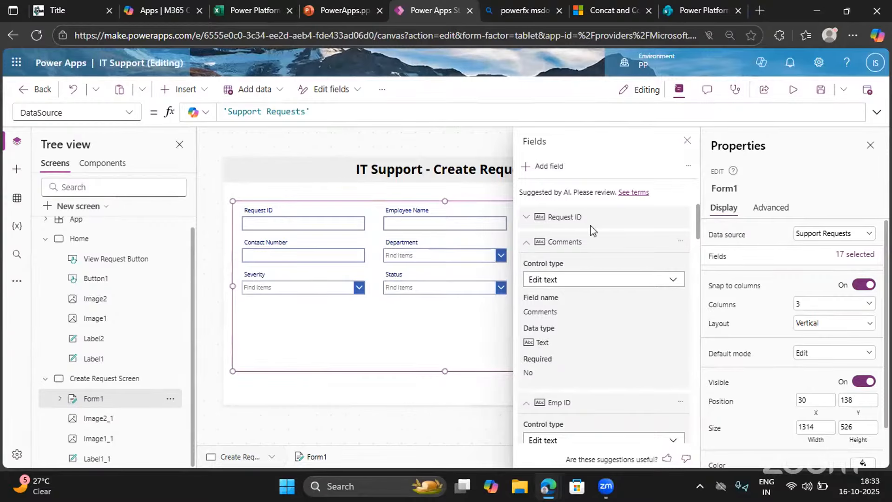
click(686, 140)
scroll(529, 307, down, 3)
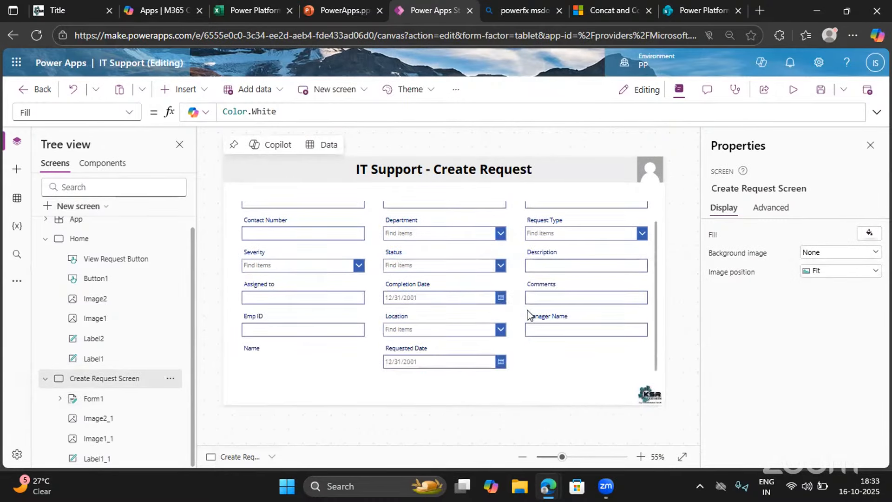
scroll(528, 316, up, 2)
click(270, 361)
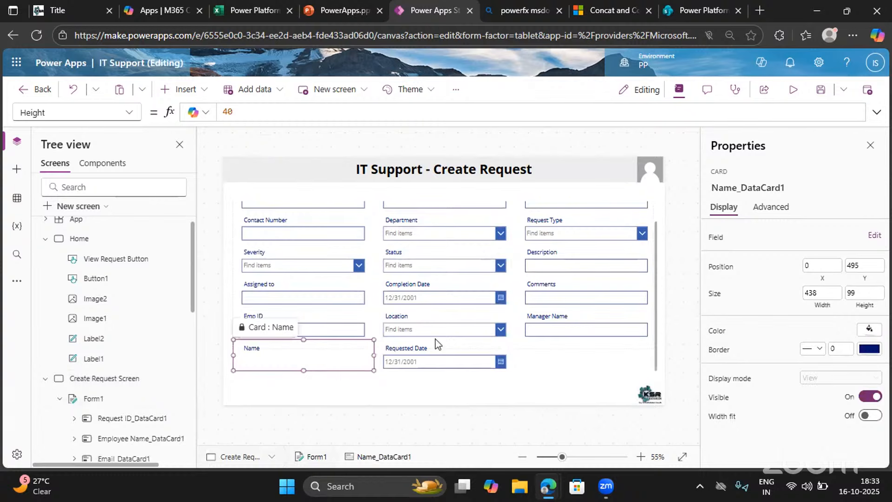
Reduce the form's height to about 493 and preview Create Request Screen
click(589, 306)
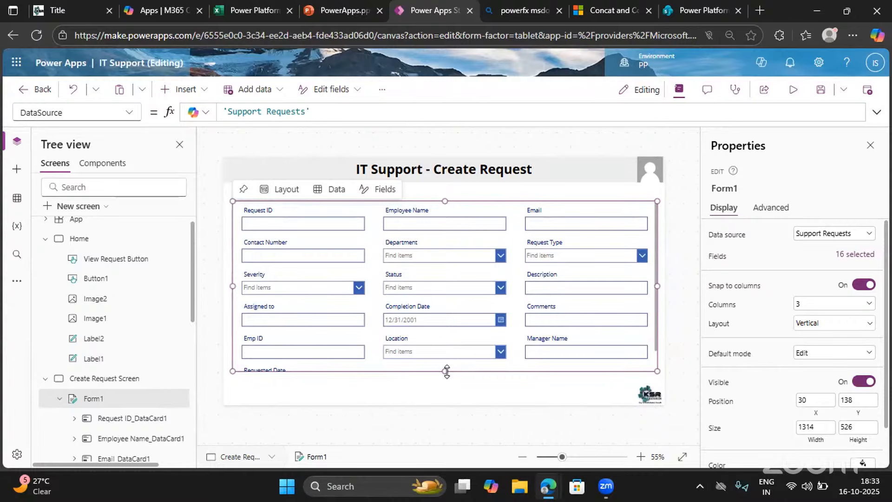
drag(445, 371, 447, 361)
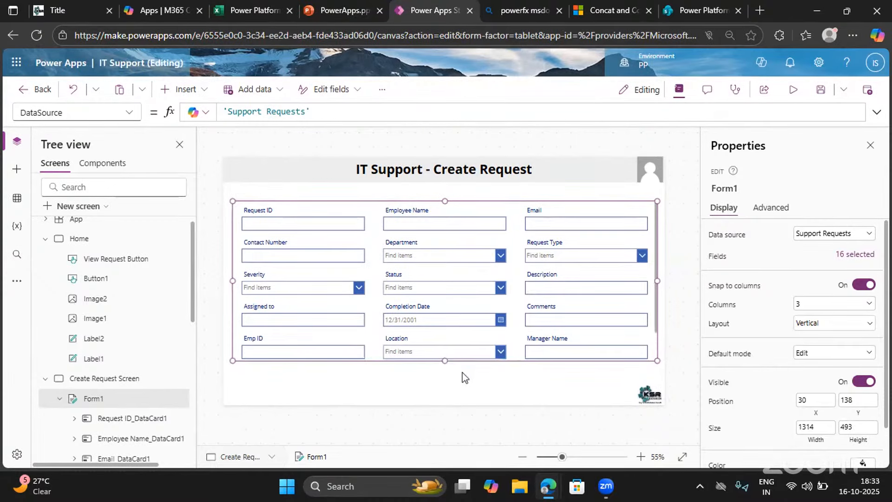
click(465, 377)
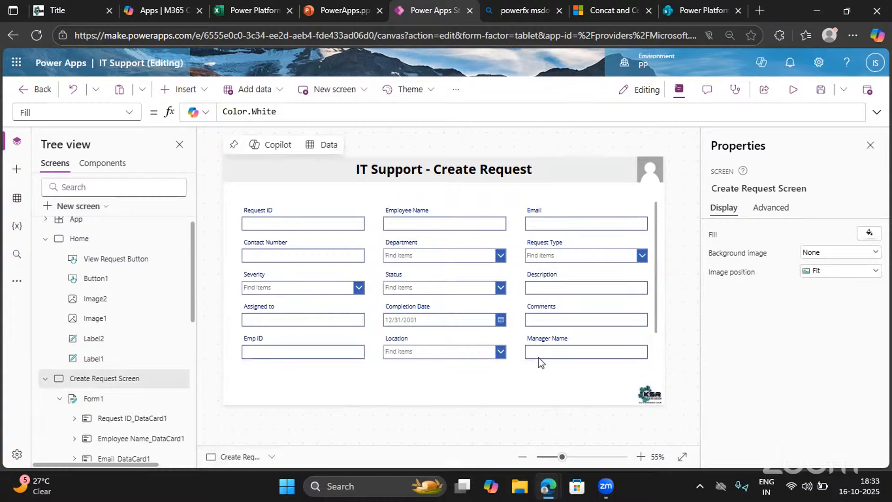
click(793, 90)
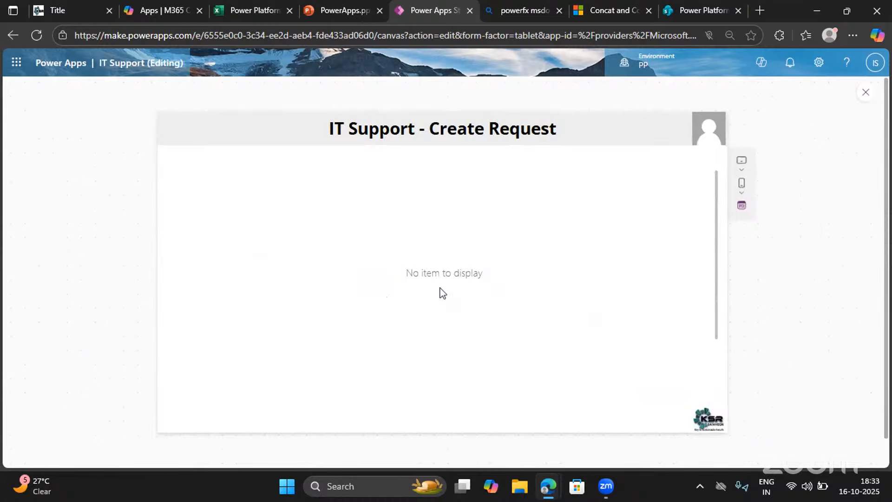
click(865, 92)
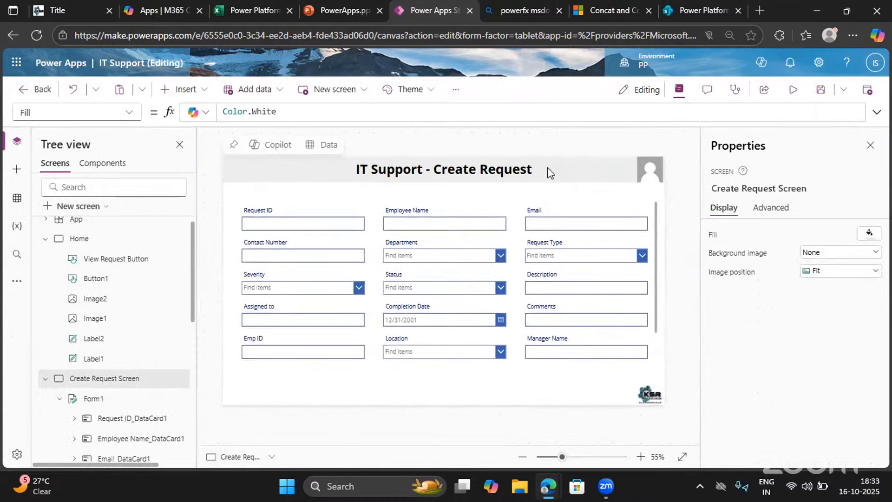
Copy the View Request button from the Home screen and paste it onto Create Request Screen
click(183, 89)
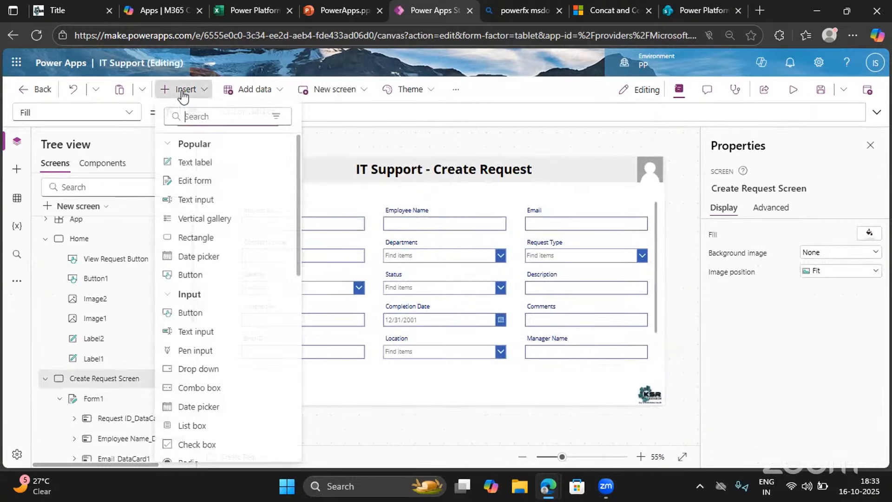
click(200, 116)
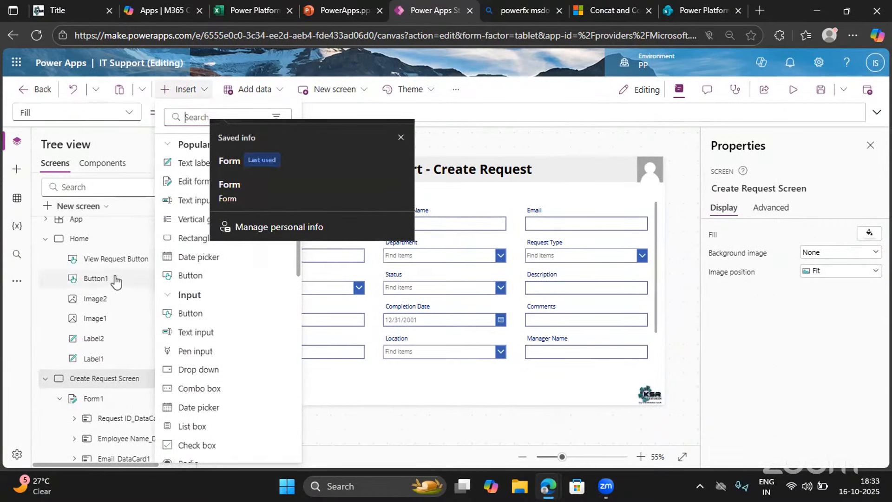
click(110, 258)
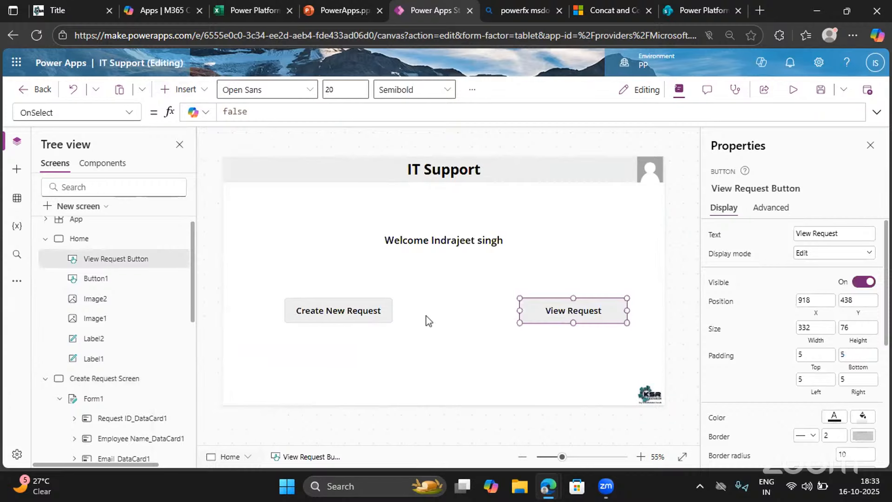
click(544, 321)
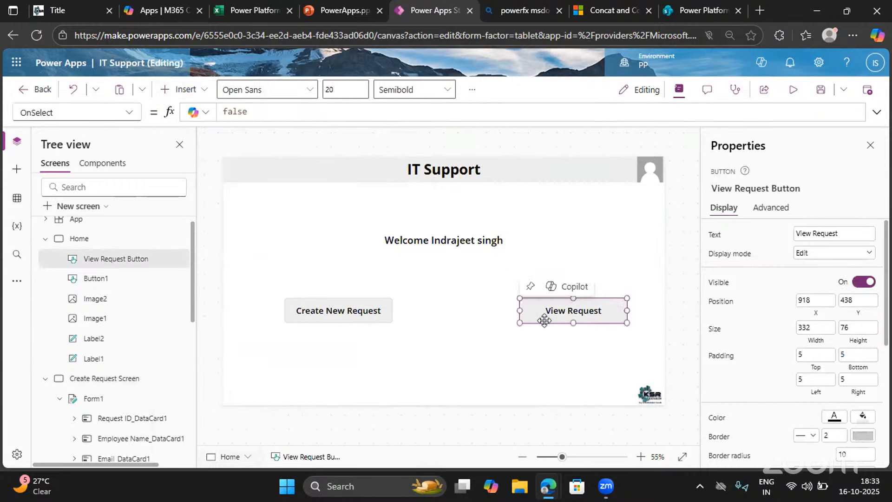
click(83, 385)
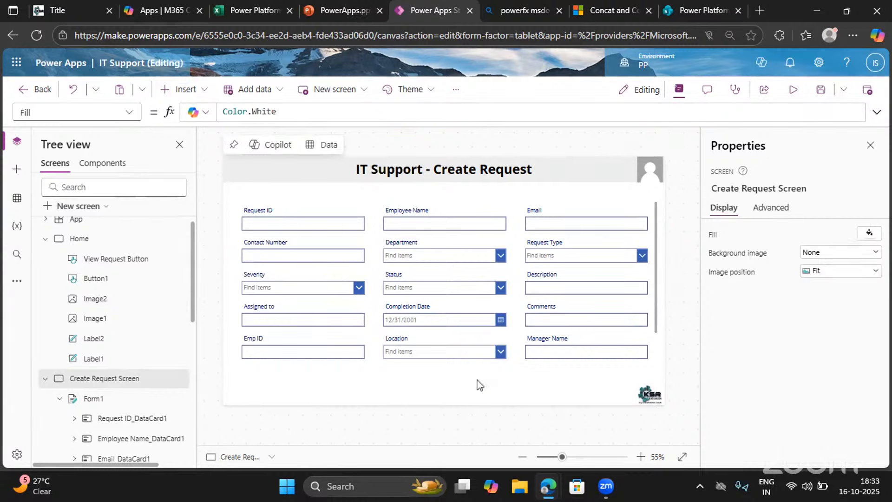
key(ctrl+v)
Place the pasted button below the form at about X 1061, Y 654 and resize it to about 216 by 51
drag(546, 310, 564, 382)
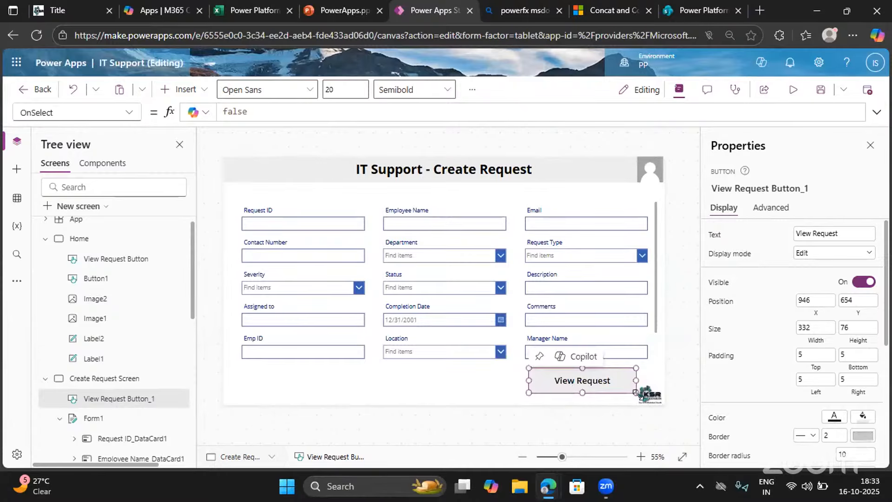
drag(636, 392, 602, 380)
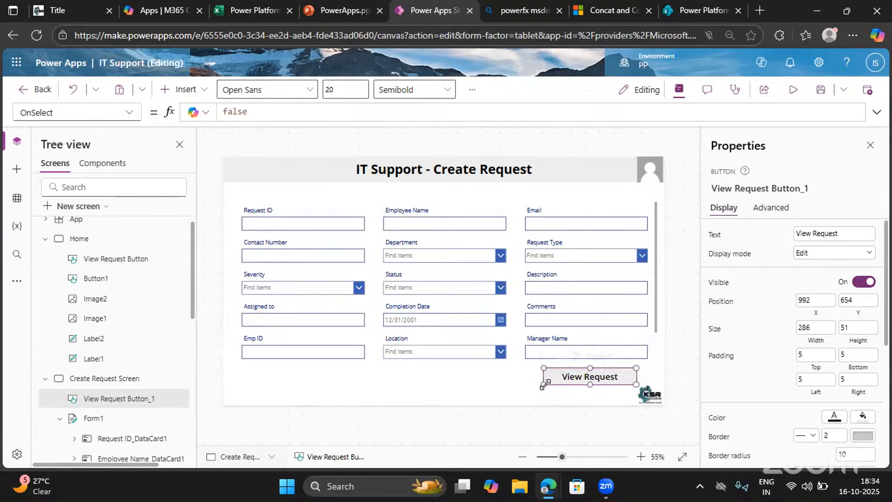
drag(544, 385, 566, 384)
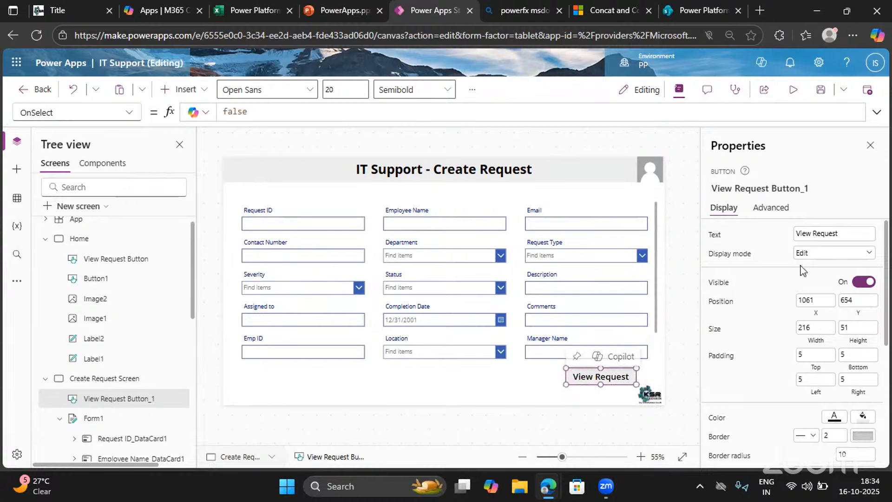
Set the pasted button's text to Submit
click(816, 234)
key(ctrl+a)
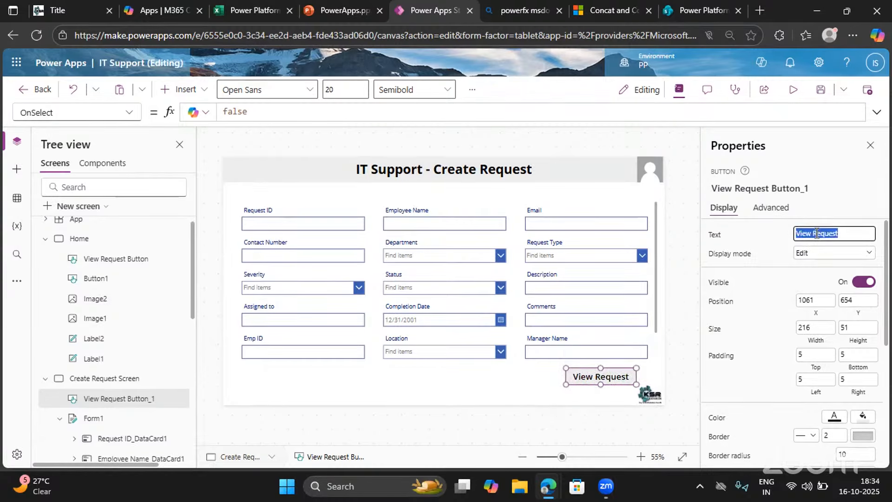
text(Submit)
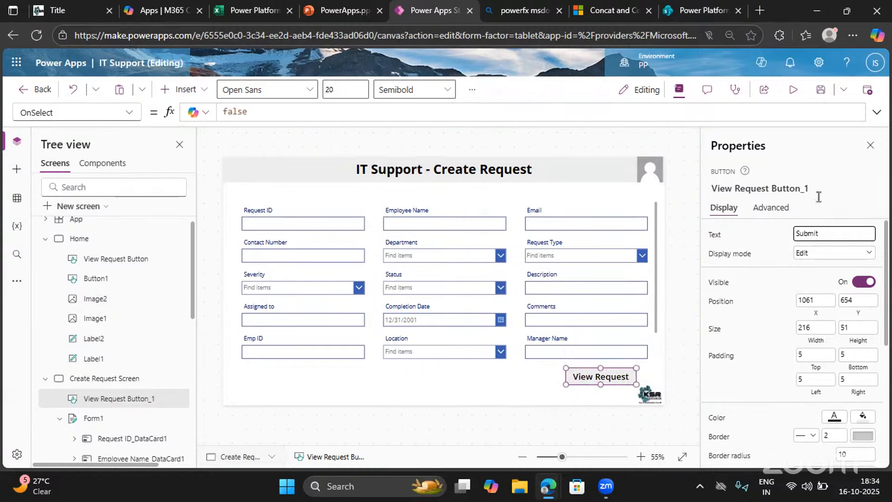
Preview Create Request Screen with its Submit button, and return to editing
click(846, 208)
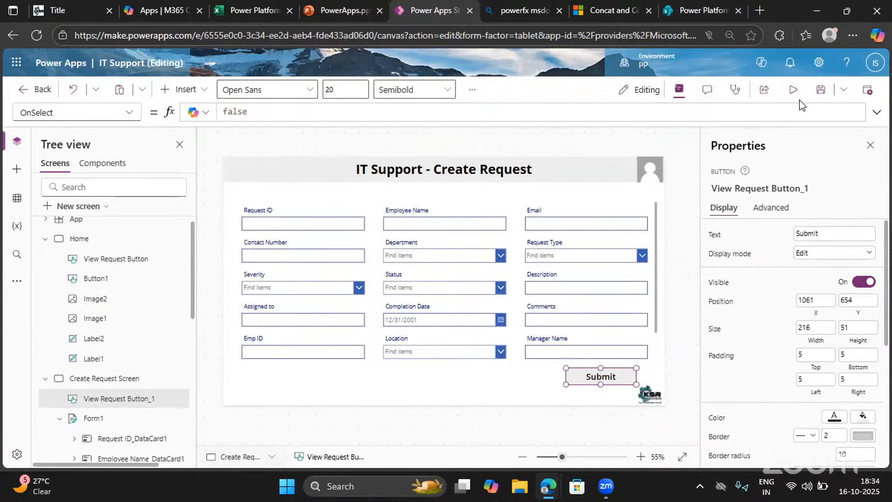
click(793, 89)
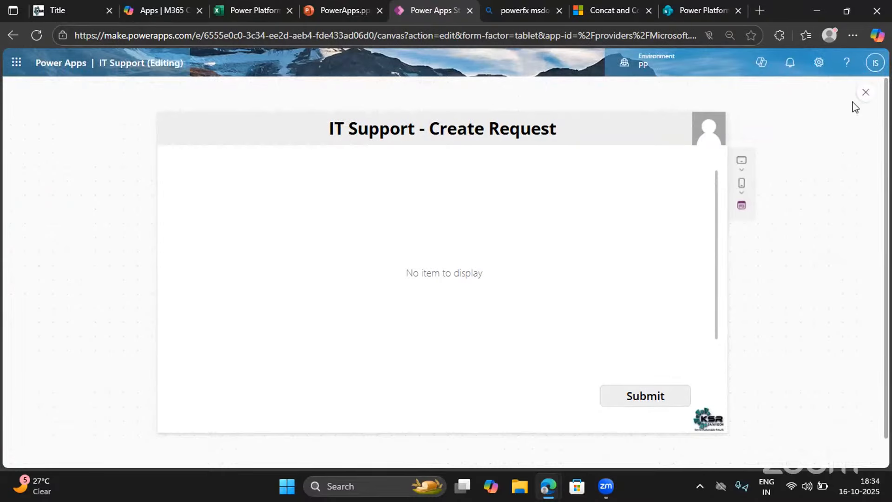
click(864, 93)
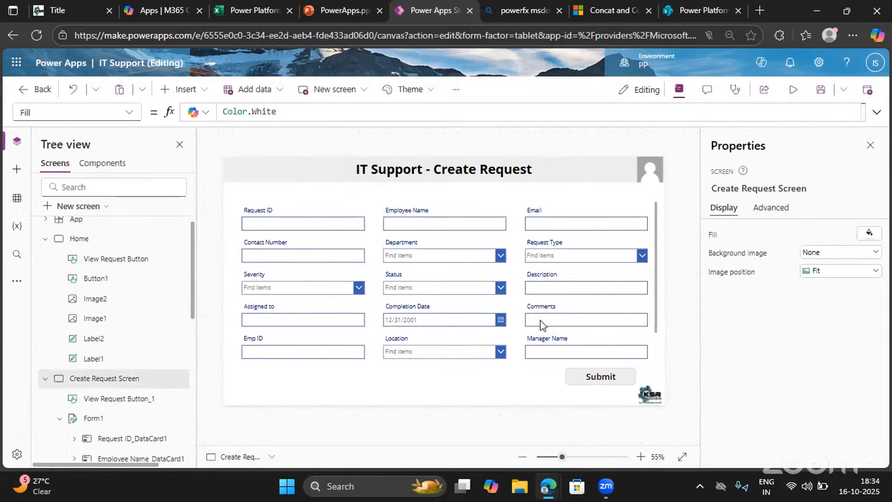
Set the DefaultMode property of the form on Create Request Screen to FormMode.New
click(657, 328)
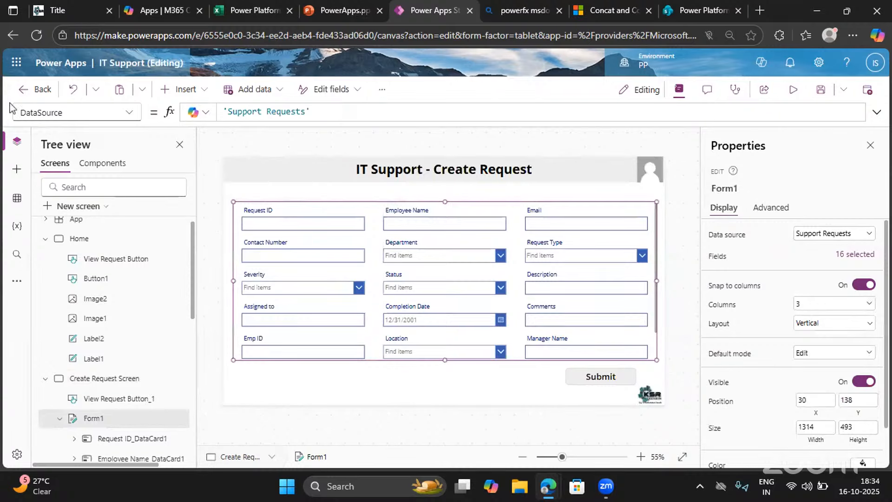
click(56, 113)
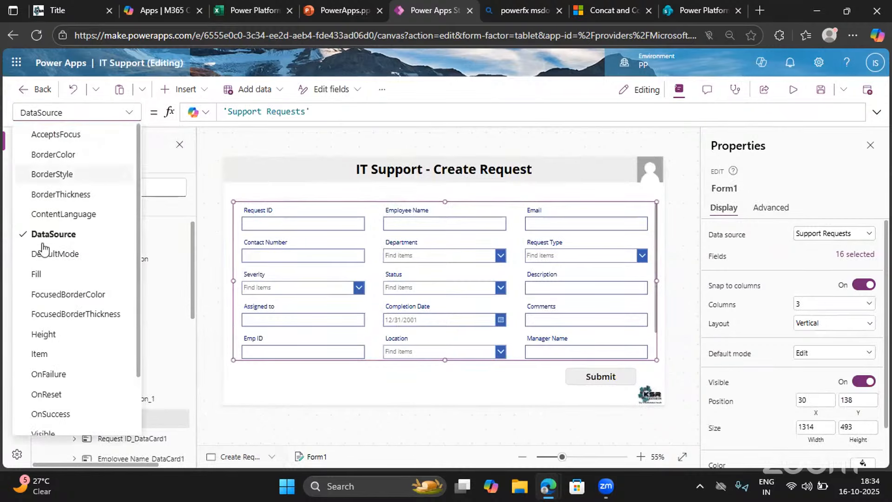
scroll(47, 357, down, 4)
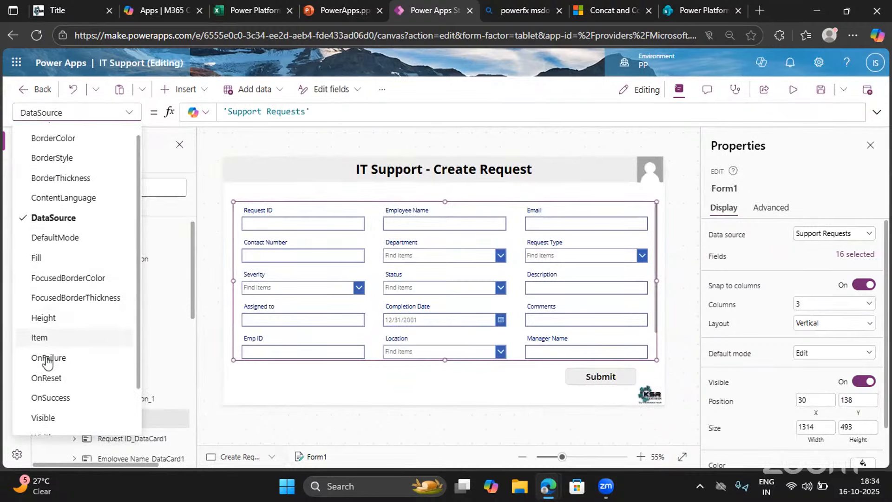
scroll(47, 360, up, 4)
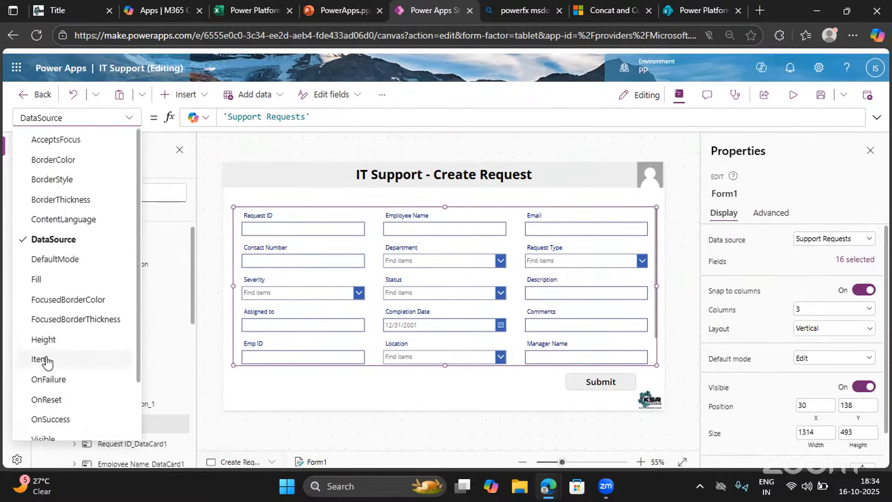
click(45, 255)
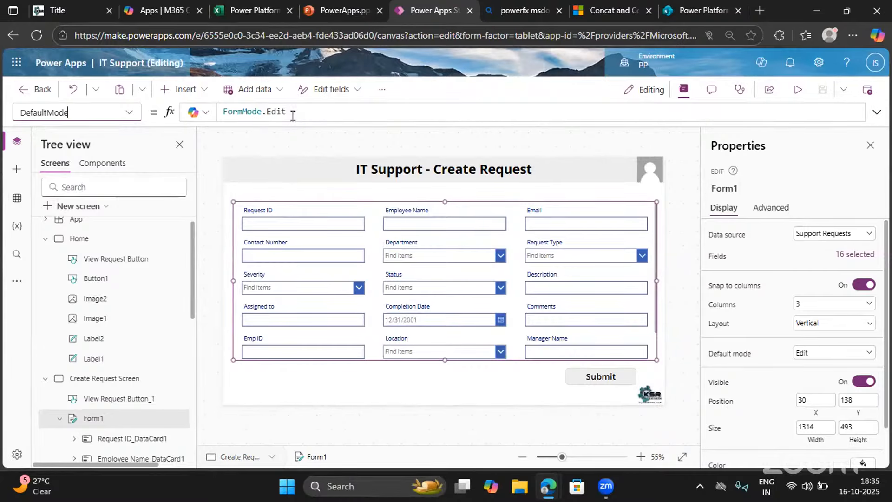
click(293, 111)
key(BackSpace)
key(BackSpace)
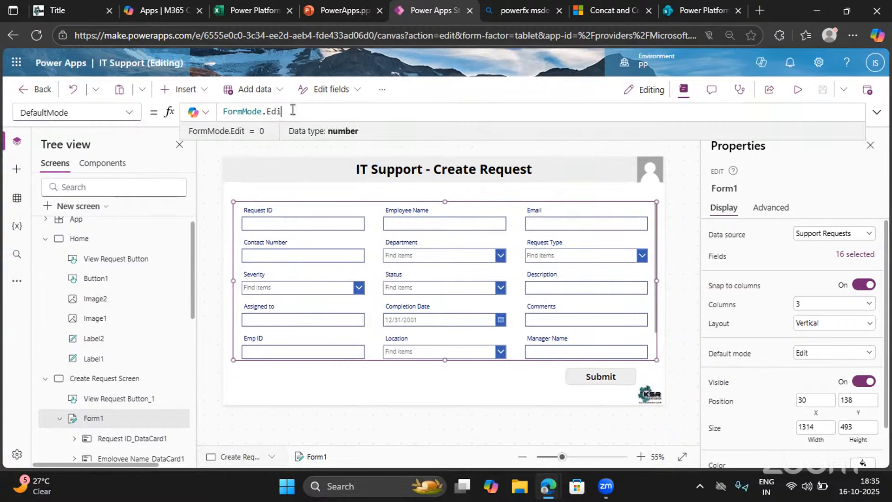
key(BackSpace)
key(BackSpace)
key(BackSpace)
text(.)
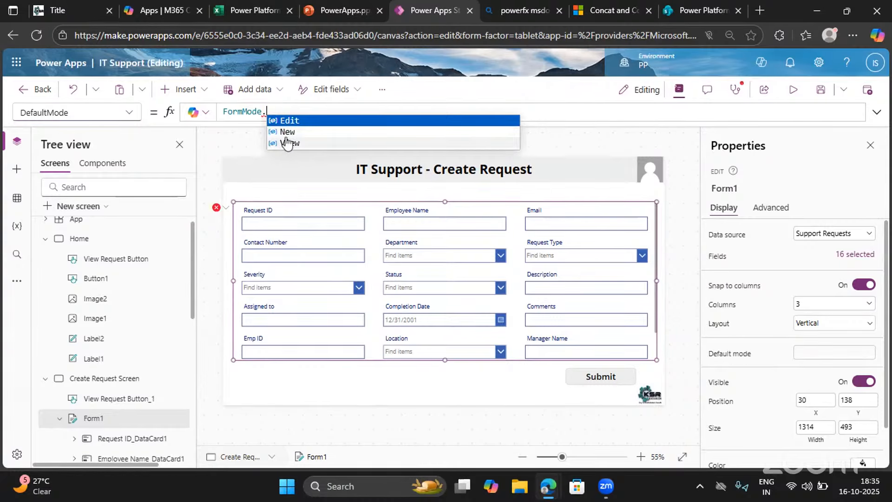
click(288, 137)
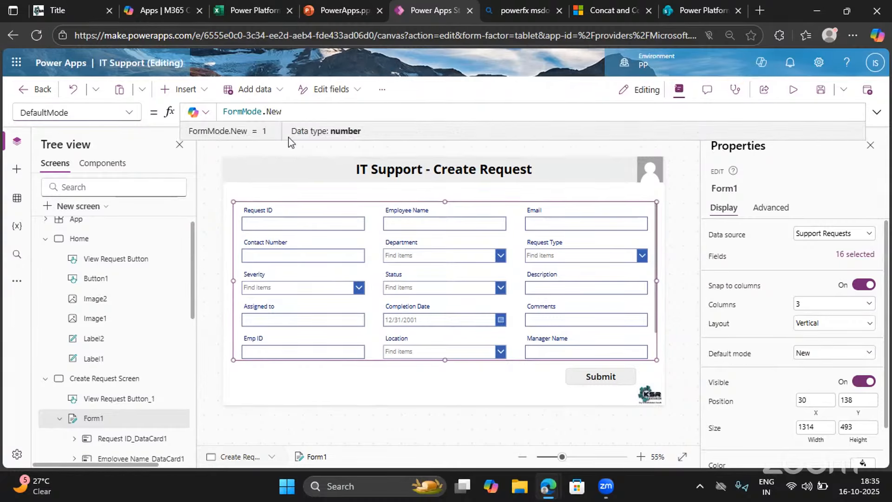
Preview the screen and fill in Request ID 1, the employee's name, the e-mail and the contact number
click(792, 90)
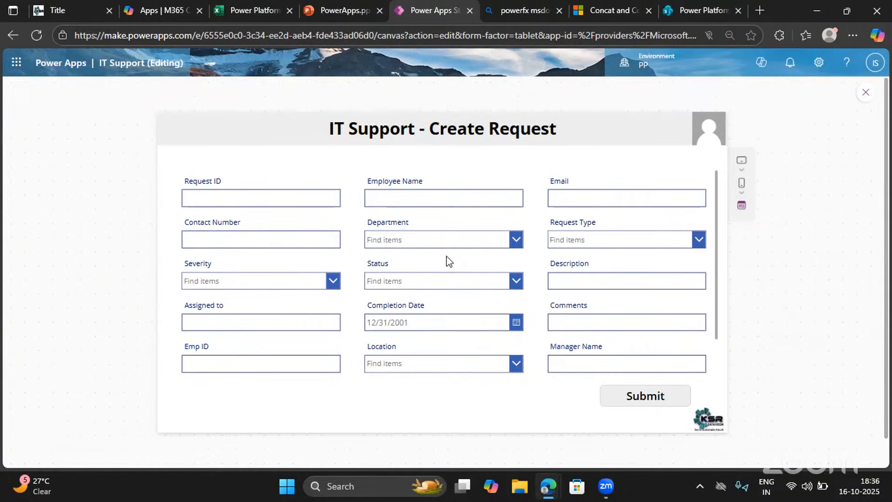
click(232, 199)
text(1)
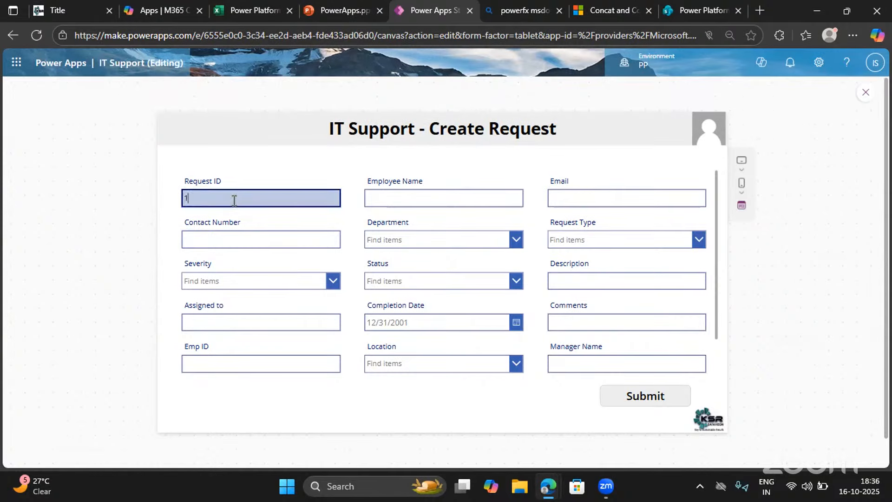
click(414, 195)
text(Indra)
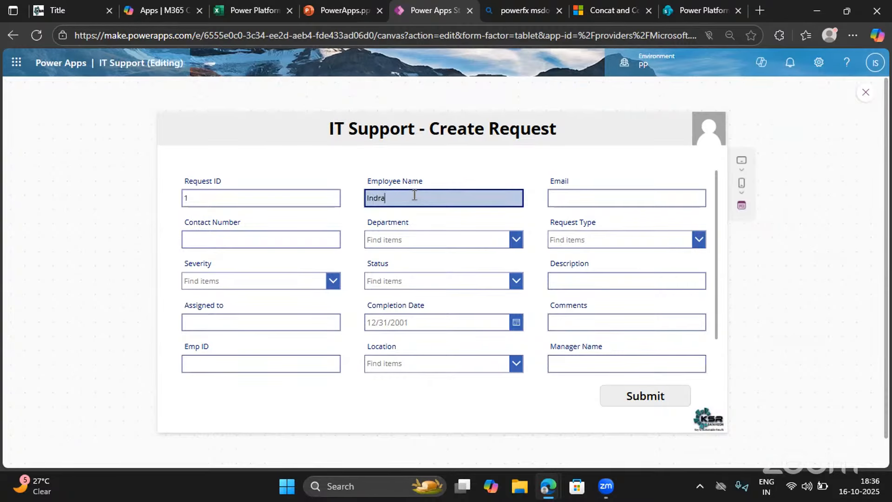
key(Tab)
text(indra)
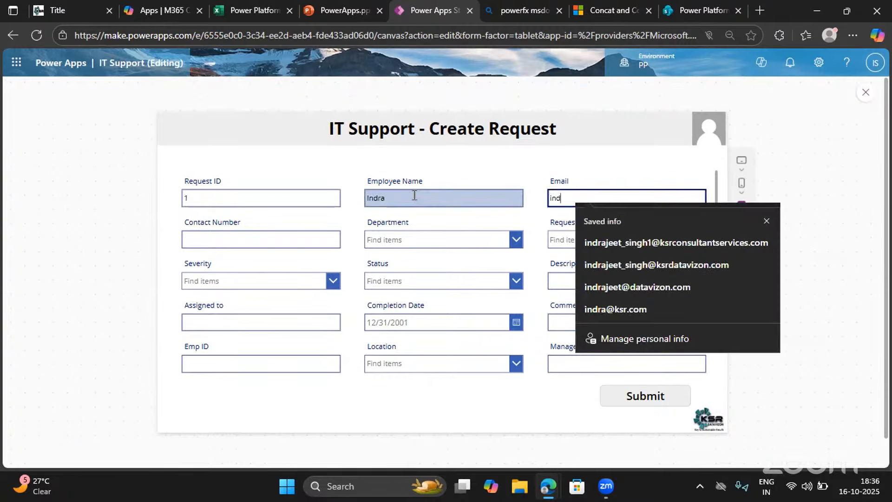
click(622, 264)
click(236, 244)
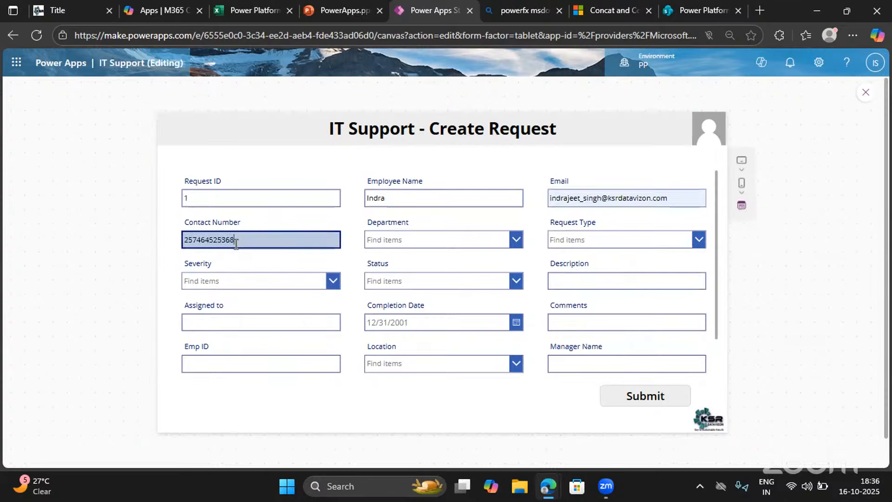
Choose Finance as the department, Software as the request type, Low as the severity and Pending as the status
click(434, 240)
click(392, 259)
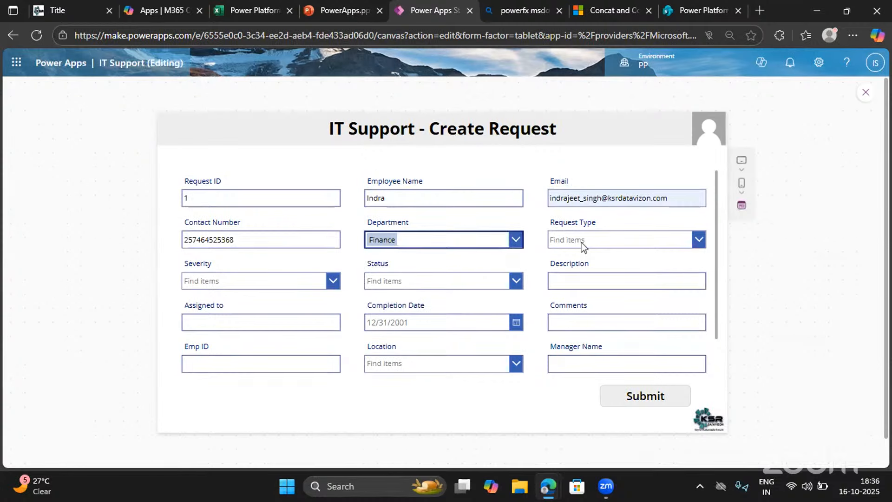
click(583, 242)
click(572, 260)
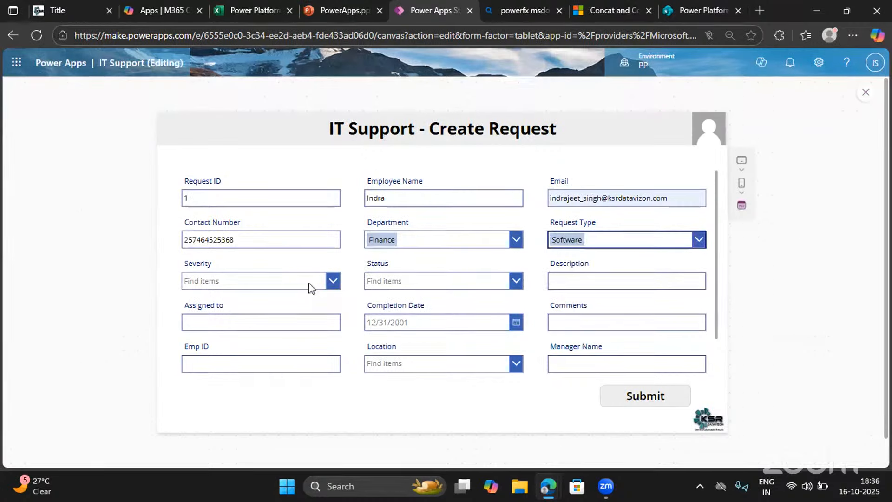
click(309, 282)
click(230, 303)
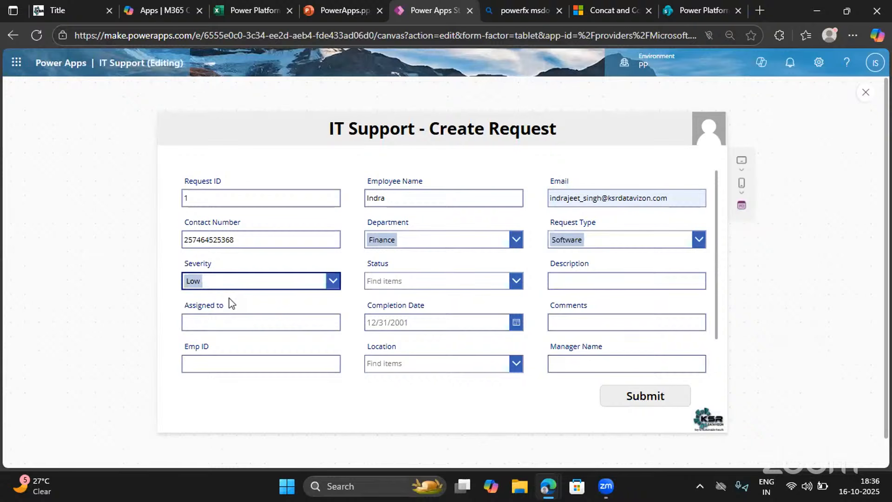
click(373, 281)
click(386, 300)
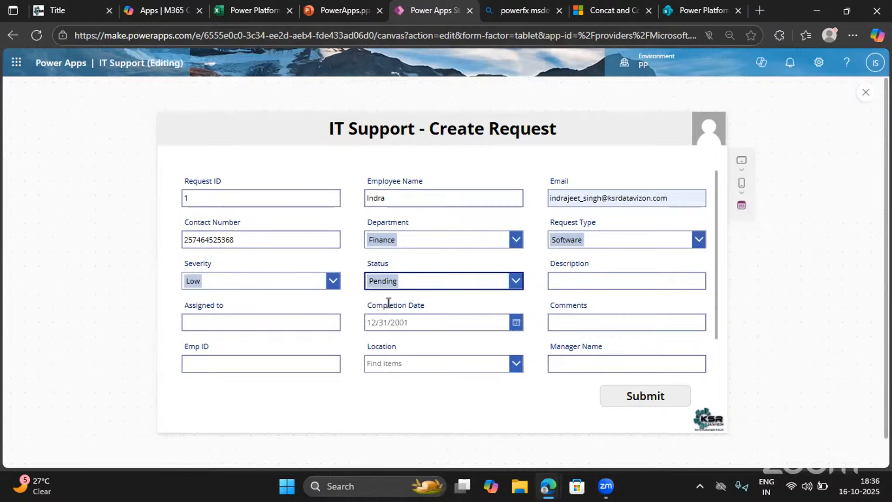
Enter Test as the request's description and fill in the assignee's name
click(566, 289)
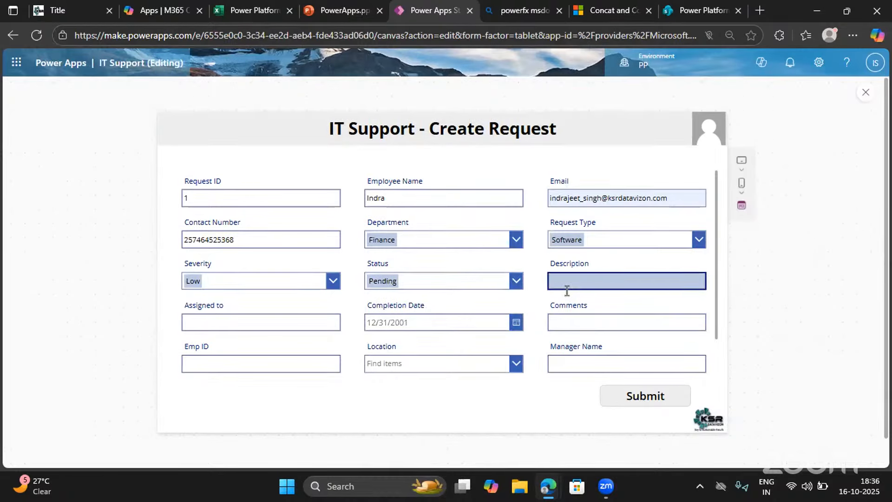
click(514, 282)
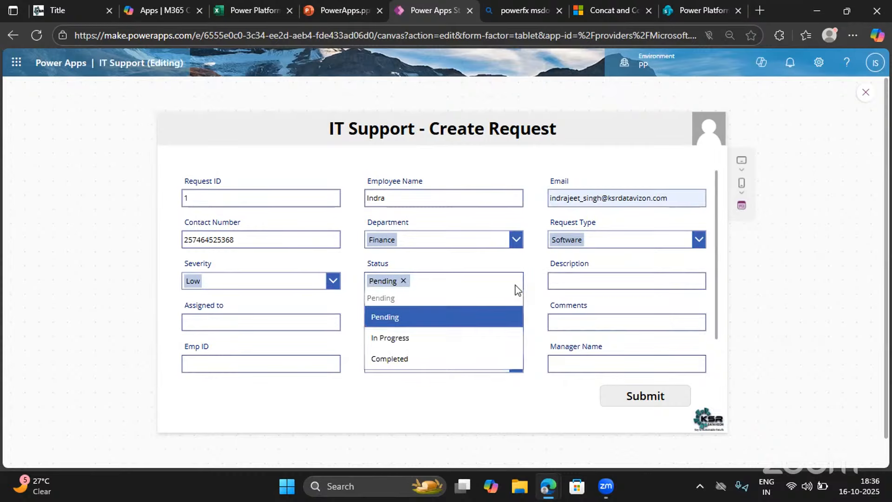
click(498, 265)
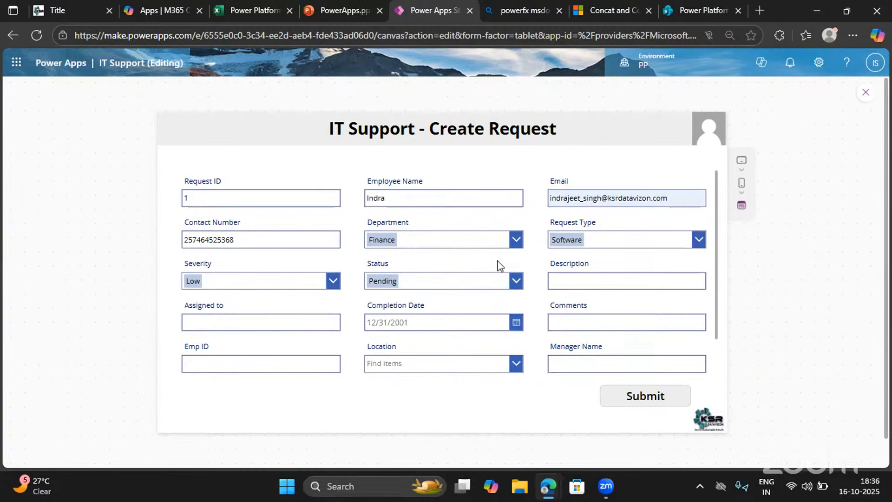
click(585, 275)
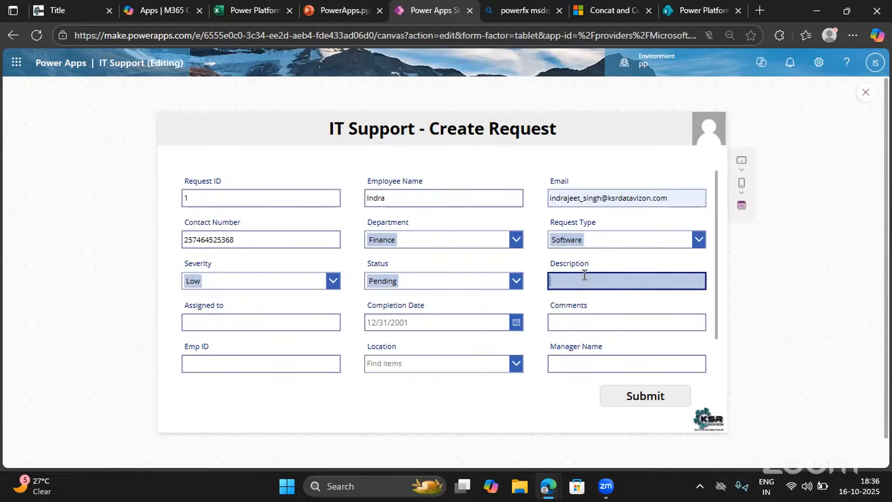
text(Test)
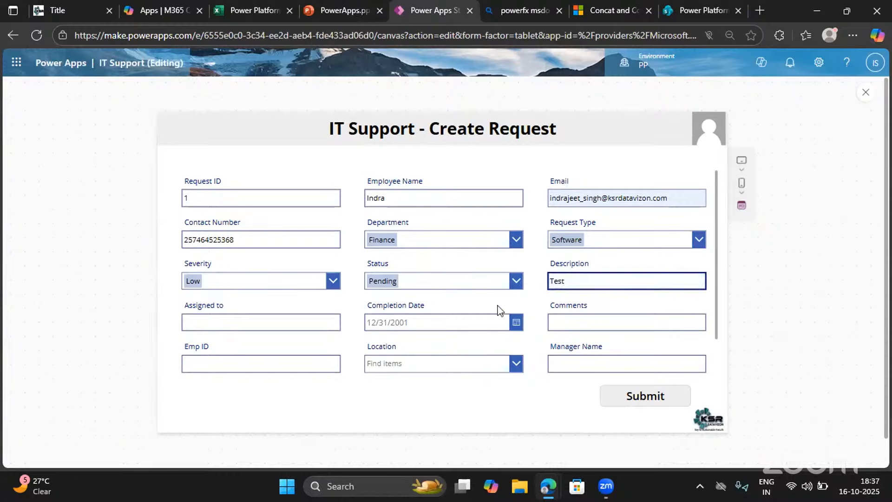
click(247, 322)
text(In)
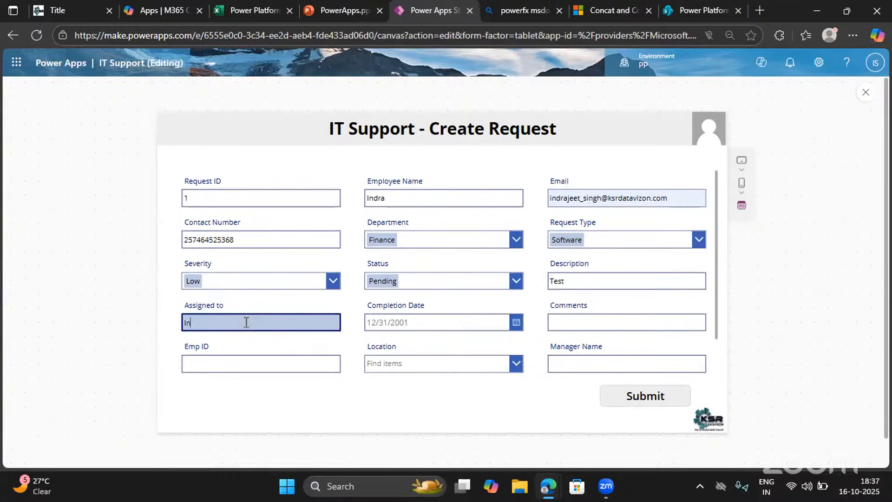
text(dra)
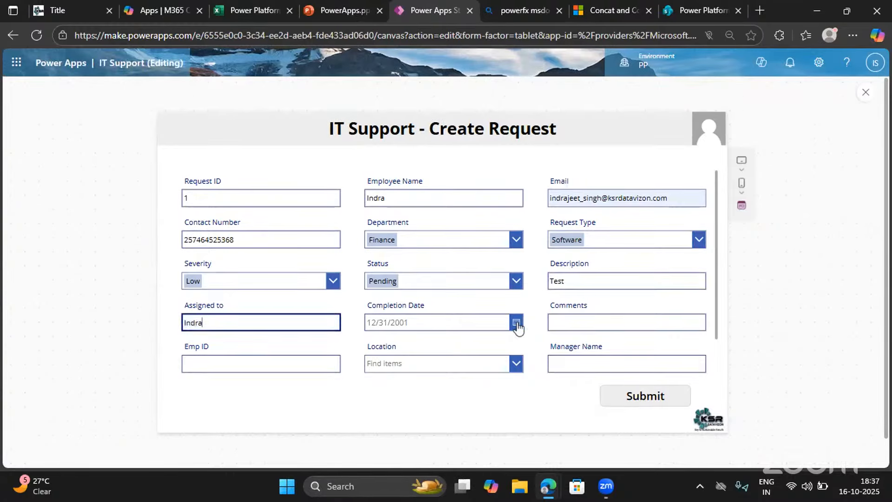
Try to pick October 15, 2025 as the completion date, and enter test as the comment
click(516, 325)
click(439, 361)
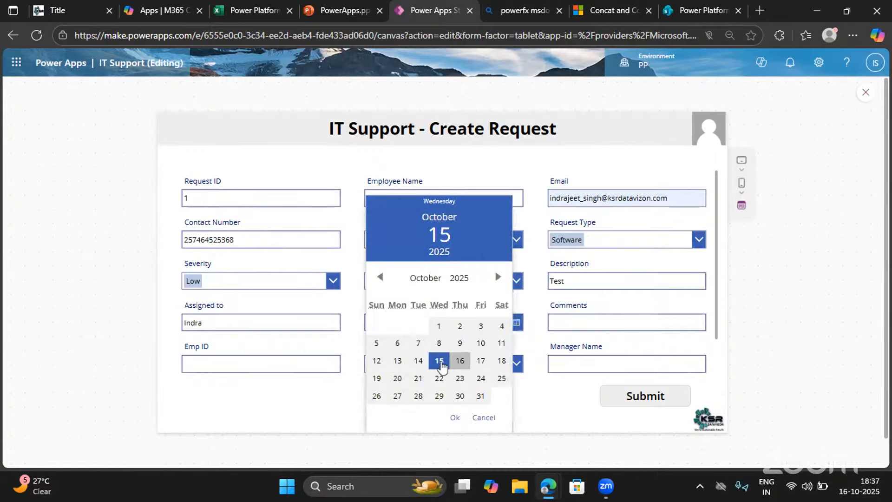
click(566, 324)
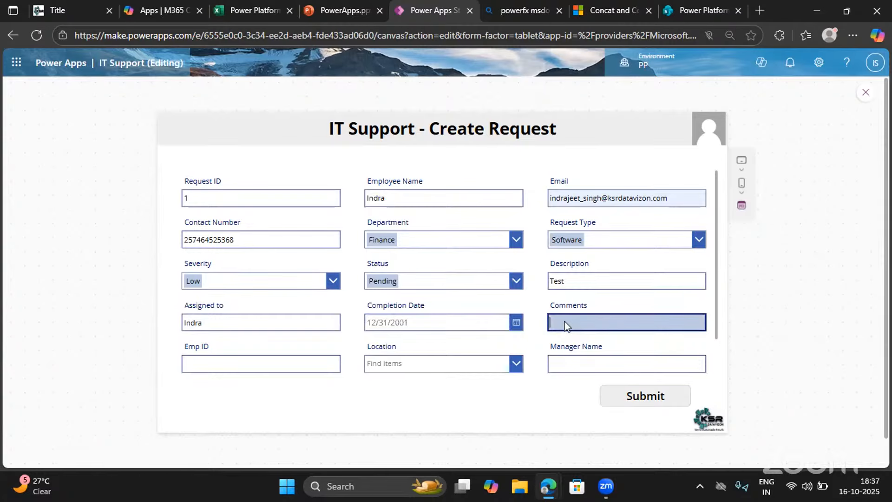
text(test)
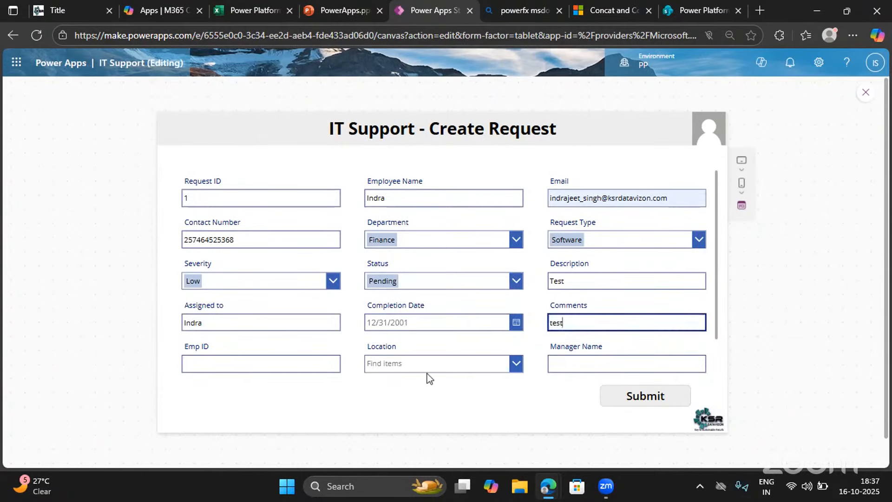
Fill in the employee ID and the manager's name, with Delhi as the location
scroll(418, 371, down, 1)
click(274, 320)
text(123)
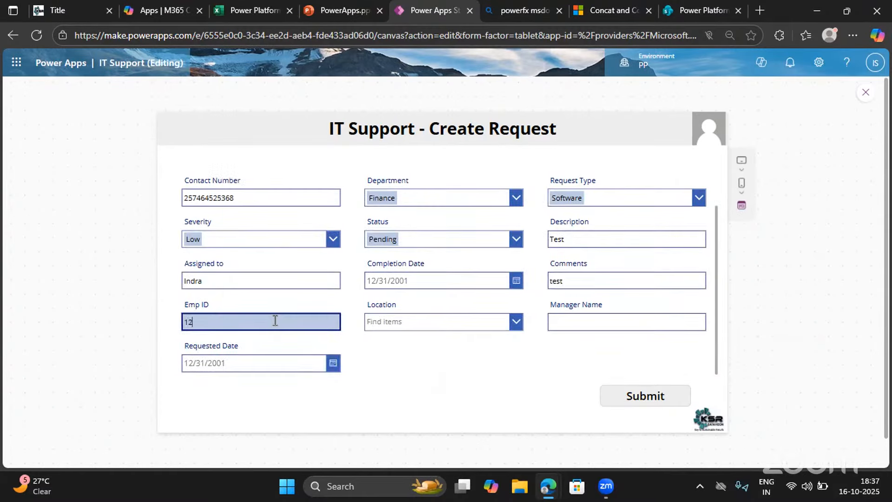
click(439, 321)
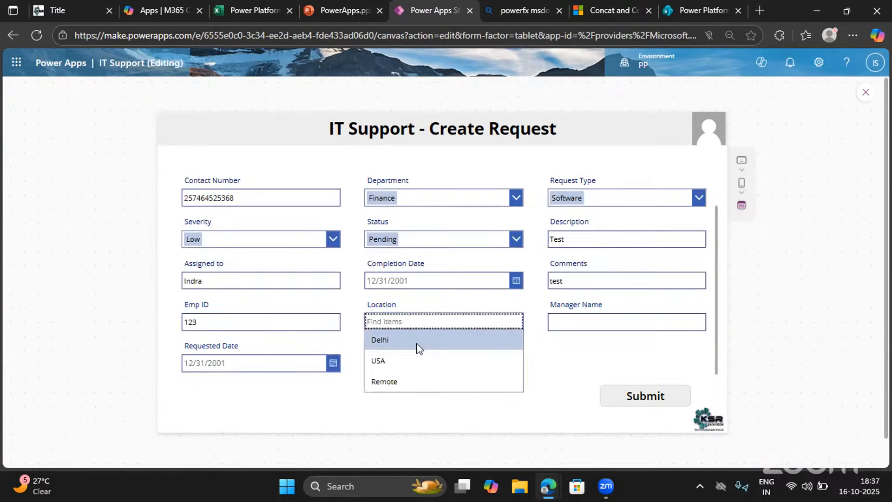
click(416, 343)
click(571, 321)
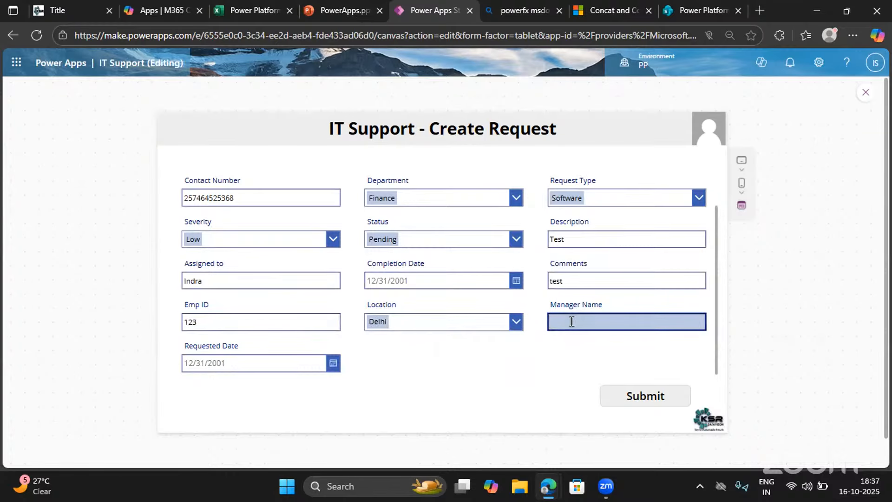
text(Mahesh)
Set the requested date to October 16, 2025 and the completion date to October 14, 2025
click(333, 362)
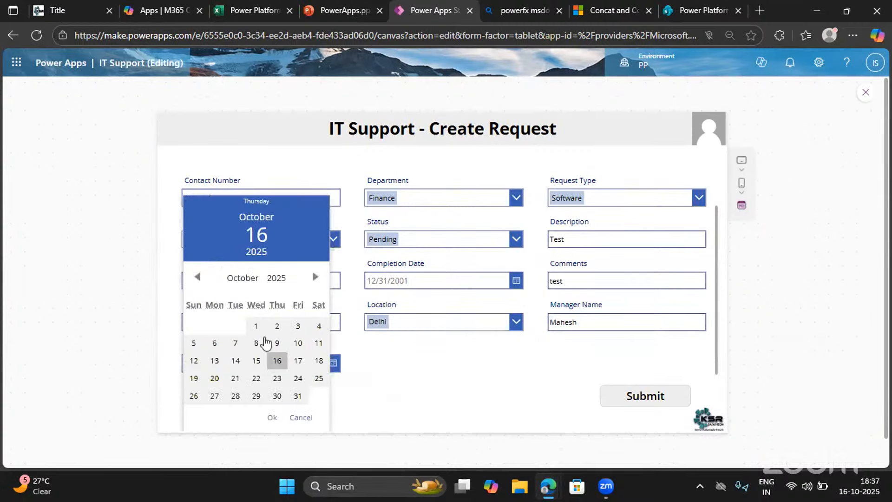
click(278, 361)
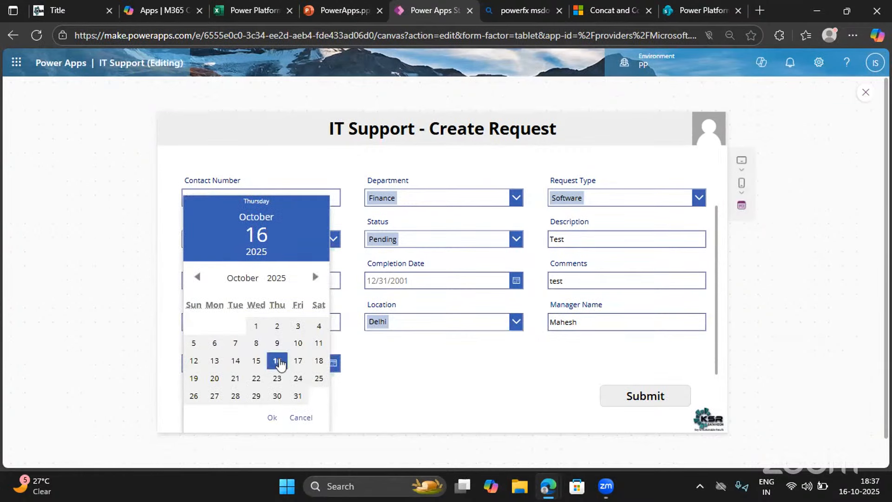
click(272, 419)
click(517, 281)
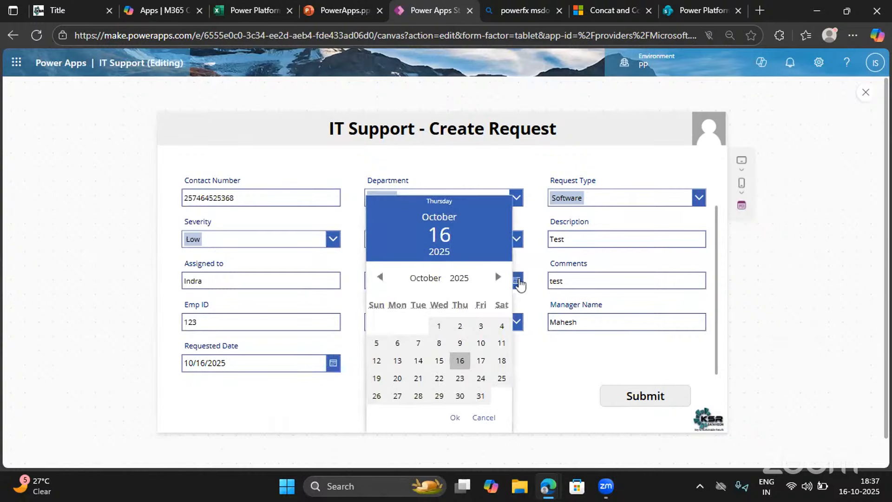
click(418, 360)
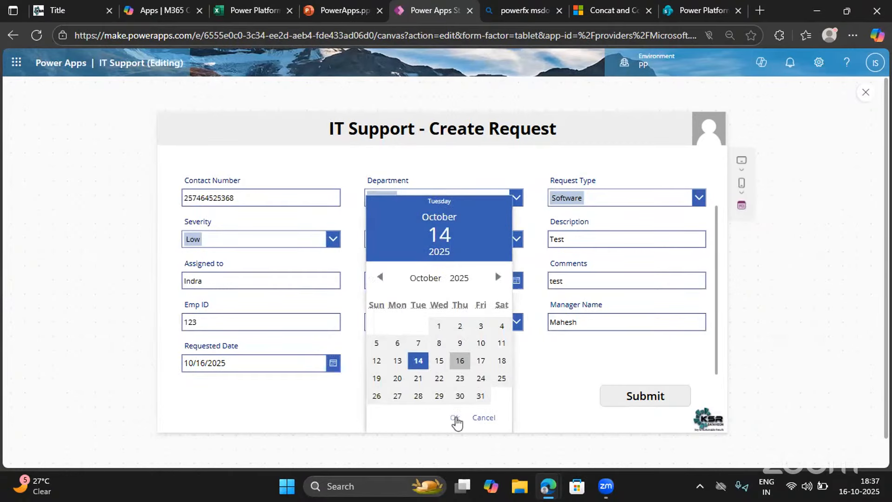
click(455, 417)
scroll(387, 302, up, 2)
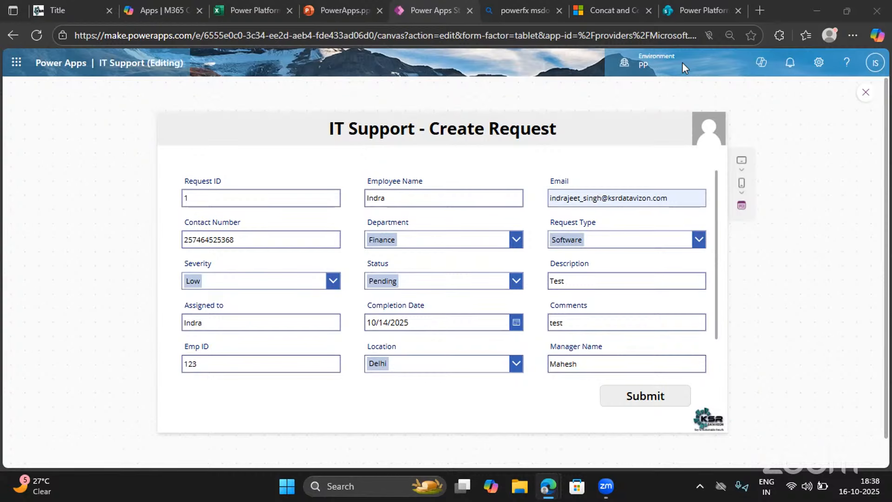
Exit the app preview and replace the Submit button's OnSelect formula with SubmitForm(Form1);
click(864, 92)
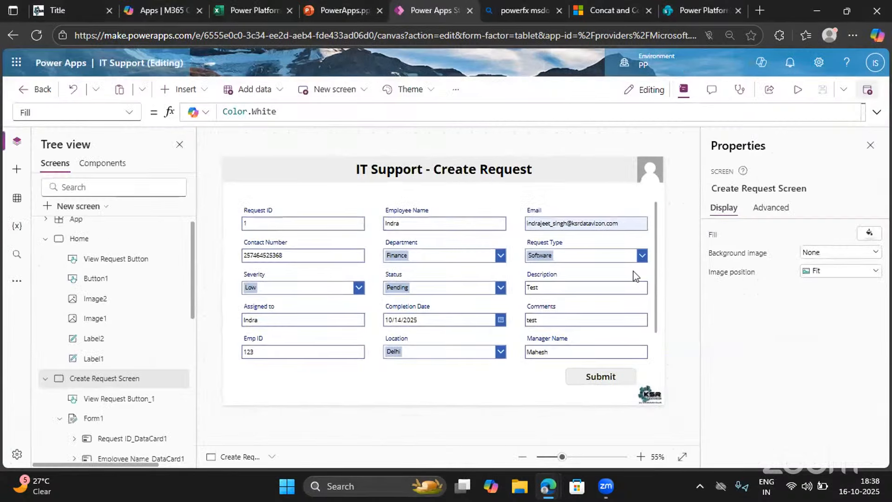
click(578, 373)
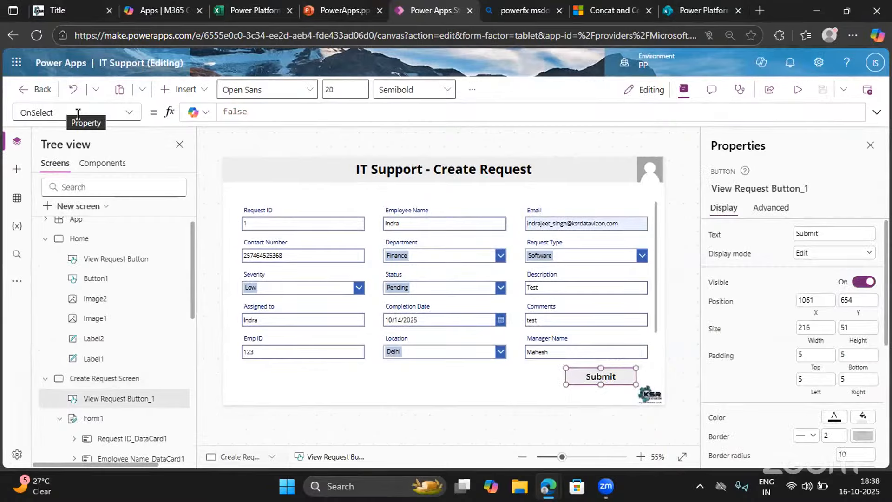
drag(61, 112, 16, 111)
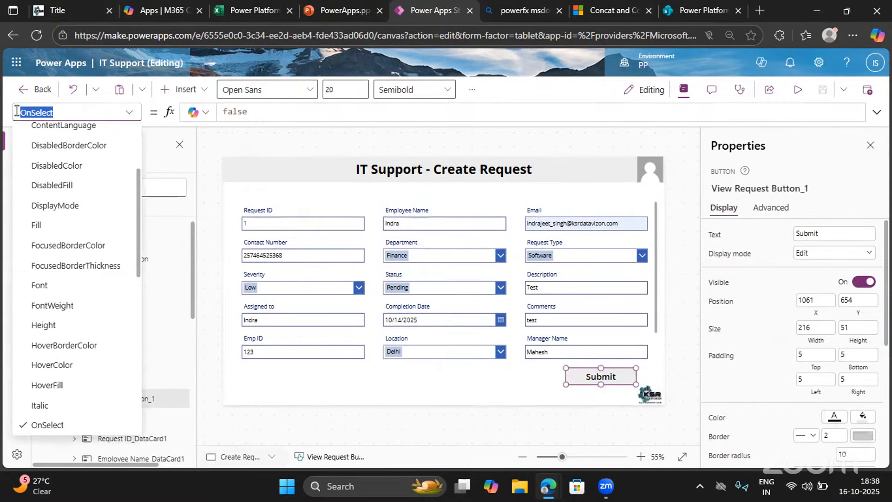
scroll(65, 399, down, 3)
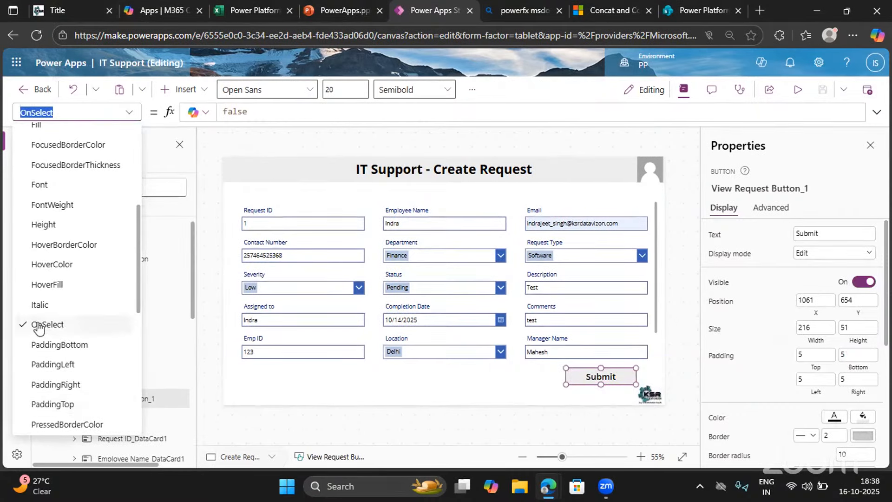
double_click(239, 112)
key(BackSpace)
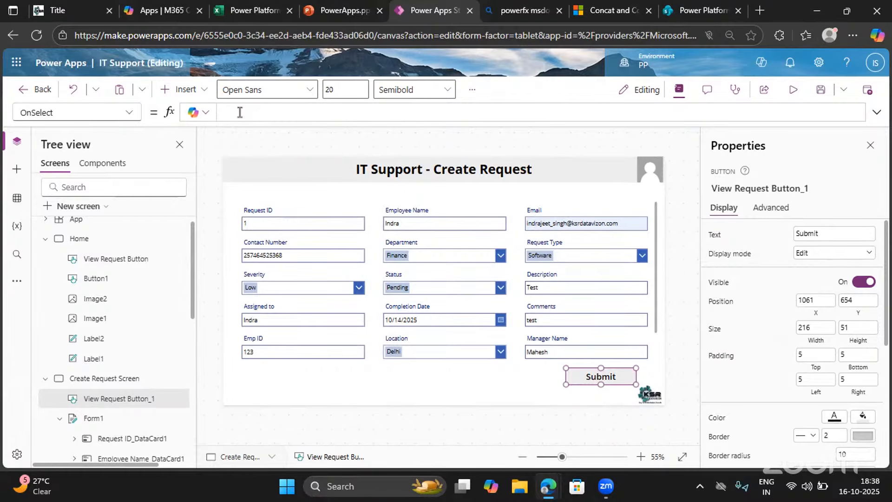
text(Sub)
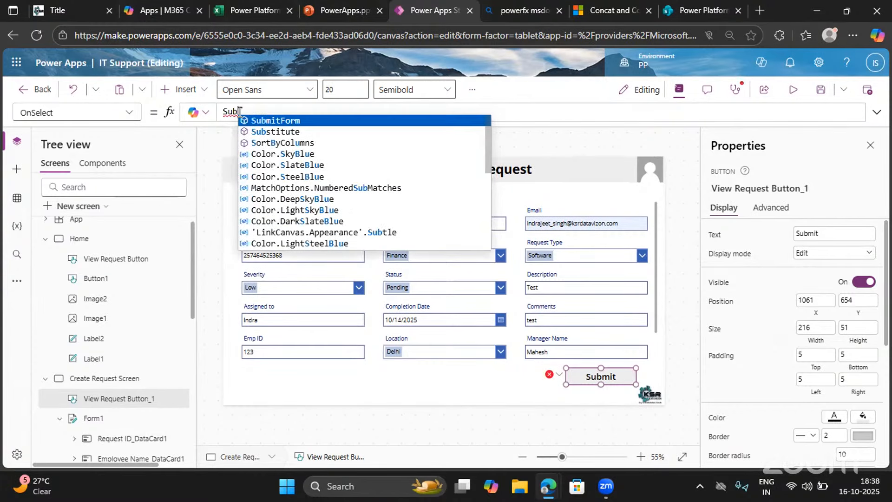
key(Tab)
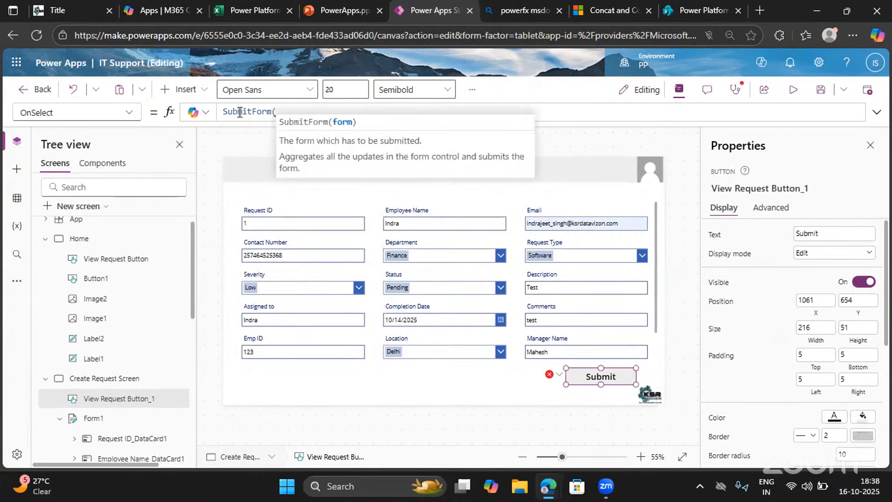
text(Form1)
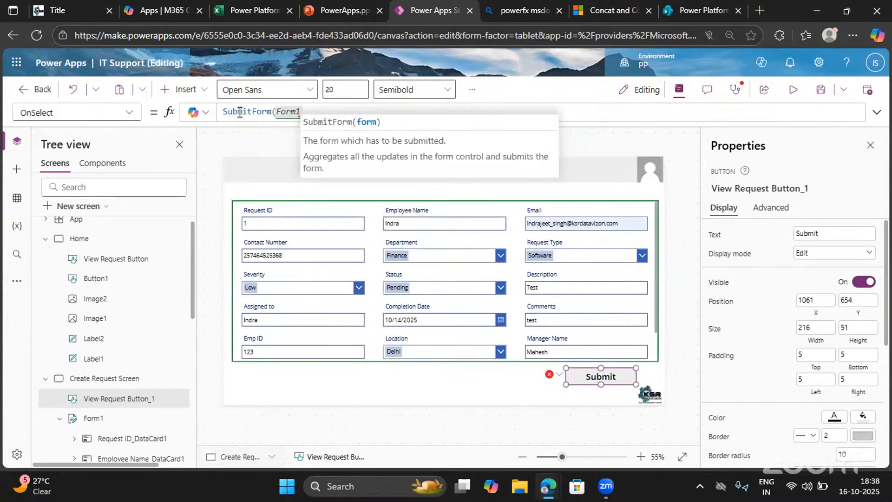
text();)
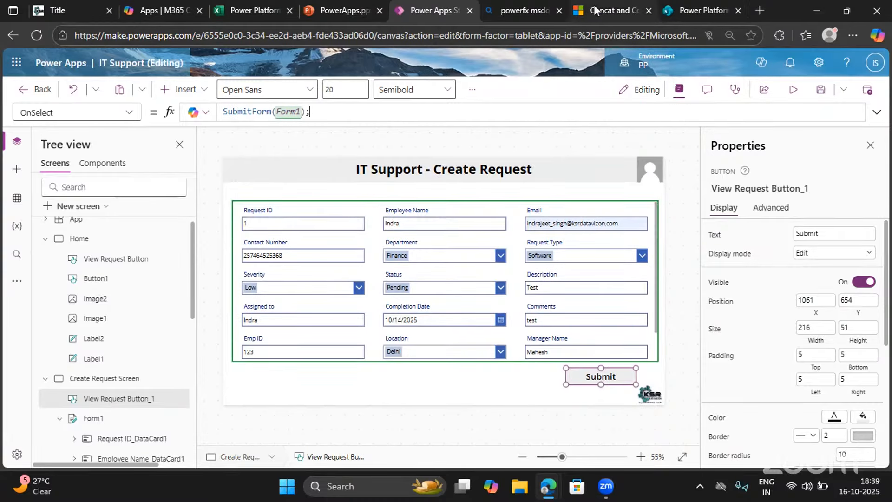
Look up the Notify function in the Microsoft Learn Power Fx reference and read its notification types and syntax
click(611, 11)
click(64, 76)
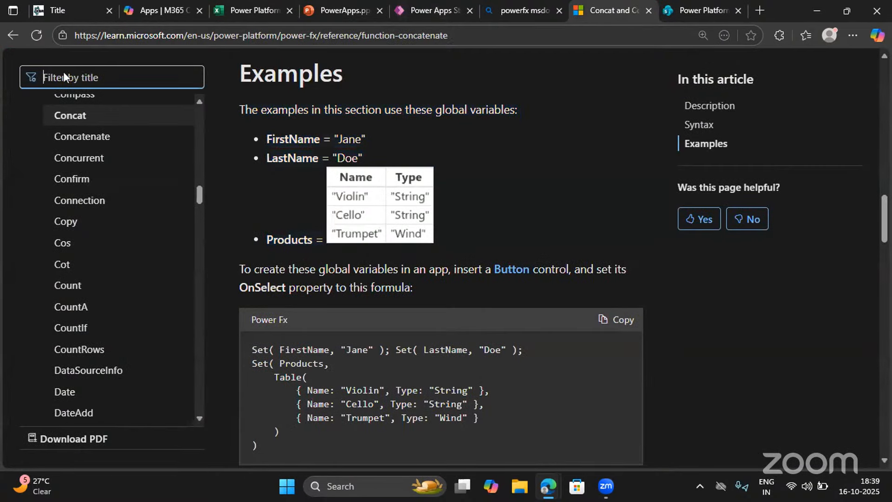
text(Noti)
click(43, 110)
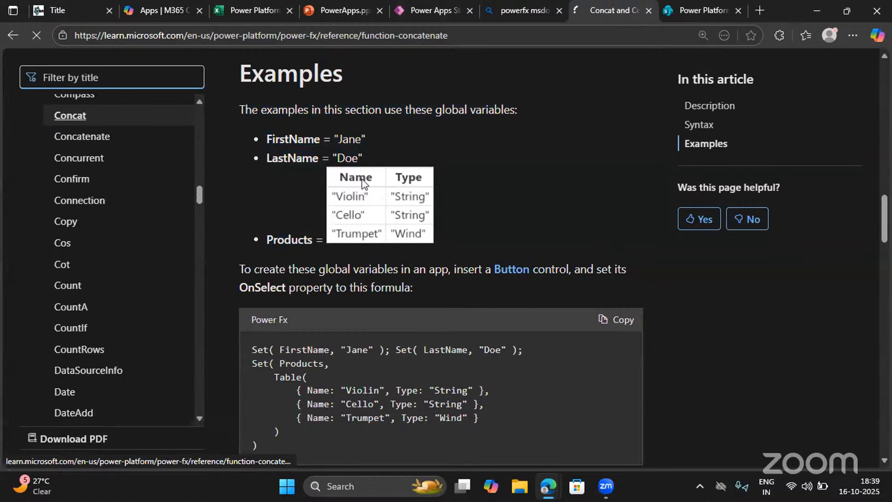
scroll(329, 306, down, 10)
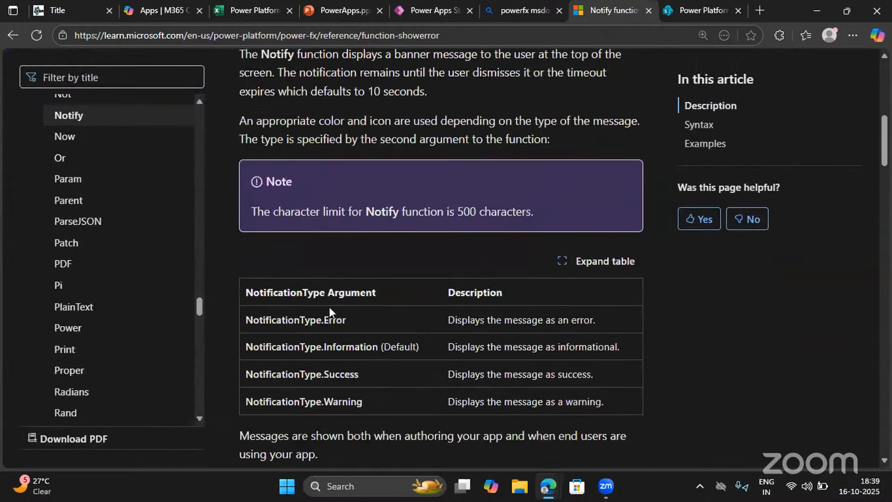
scroll(329, 307, down, 8)
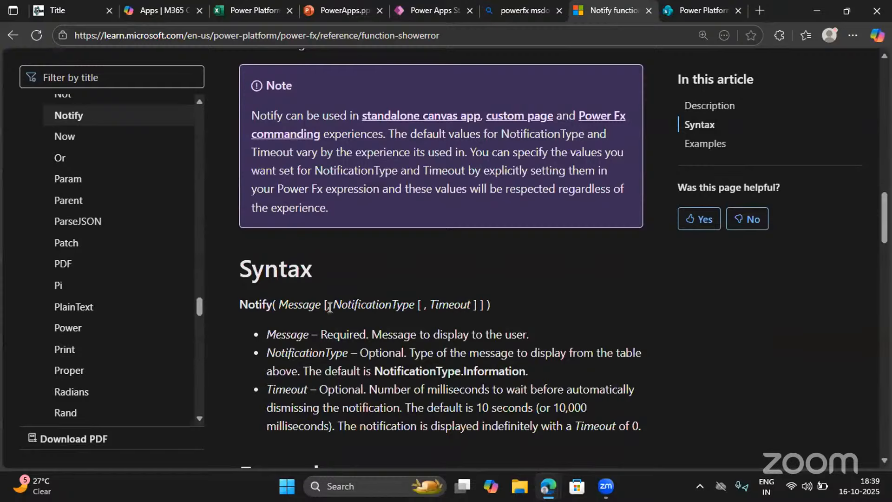
Return to Power Apps Studio and append a Notify function call after SubmitForm(Form1); in the Submit button's formula
click(417, 10)
click(363, 111)
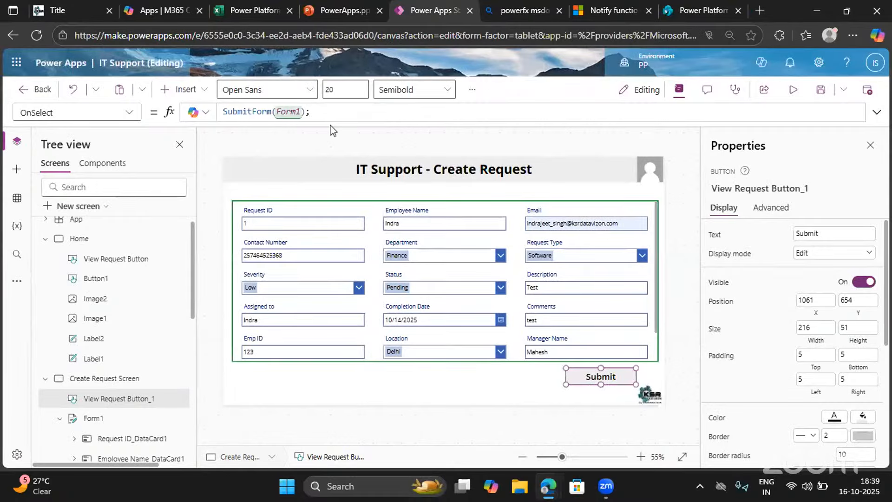
text(neo)
key(BackSpace)
key(BackSpace)
key(BackSpace)
text(No)
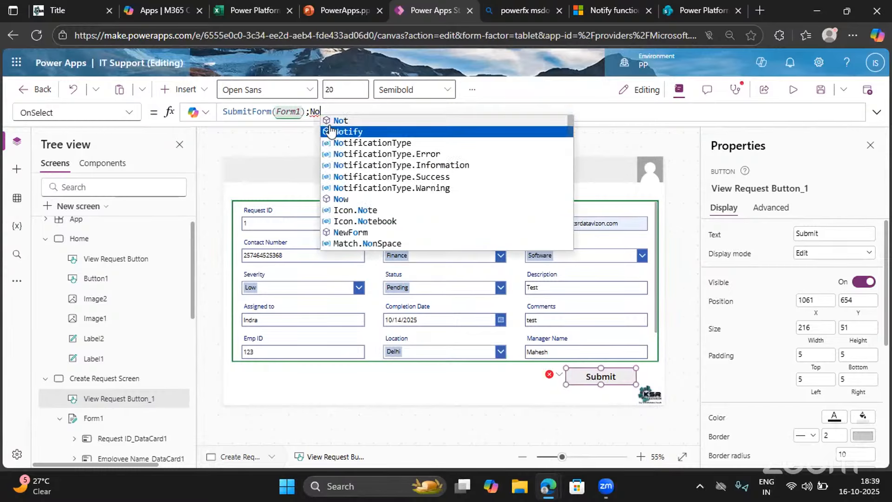
click(330, 131)
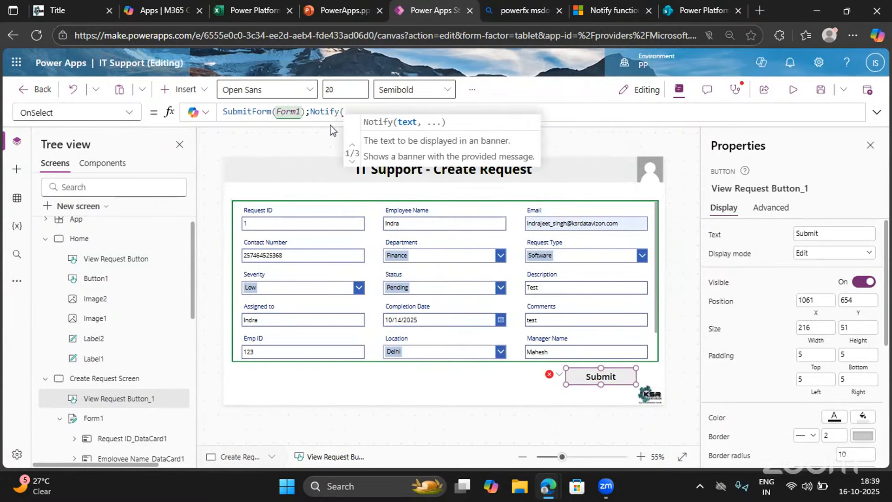
Enter "Support Request is submitted successfully" as the Notify message, followed by a comma for the next argument
text(")
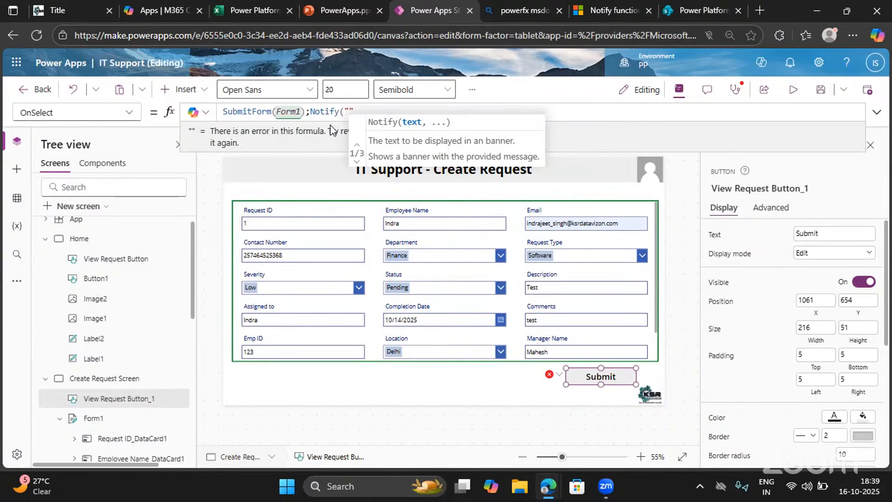
text(SUpport)
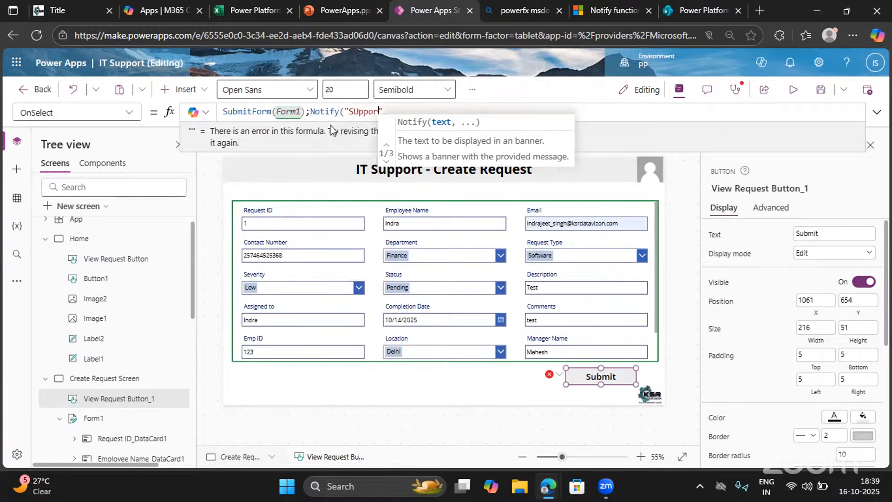
key(BackSpace)
key(BackSpace)
key(BackSpace)
key(BackSpace)
key(BackSpace)
key(BackSpace)
key(BackSpace)
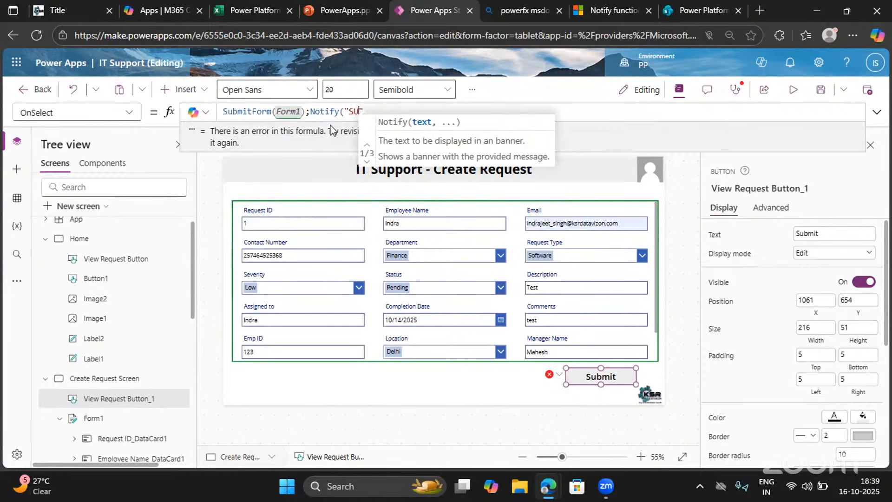
text(upport )
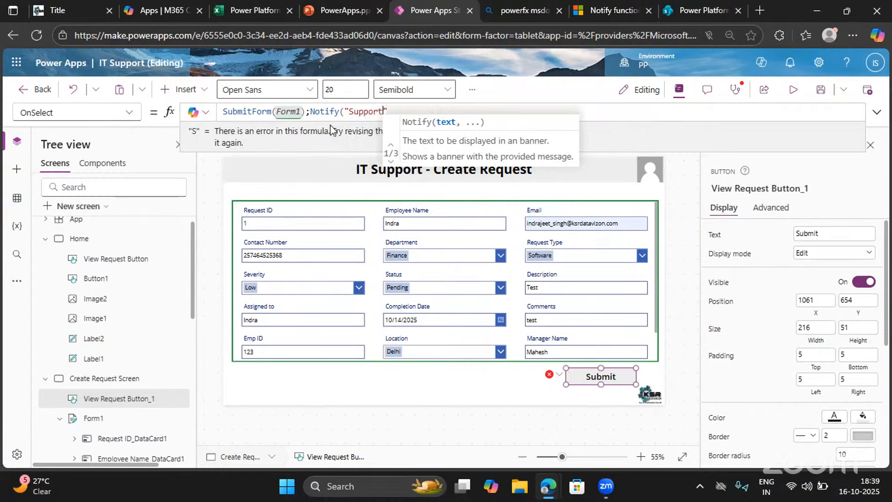
text(Reque)
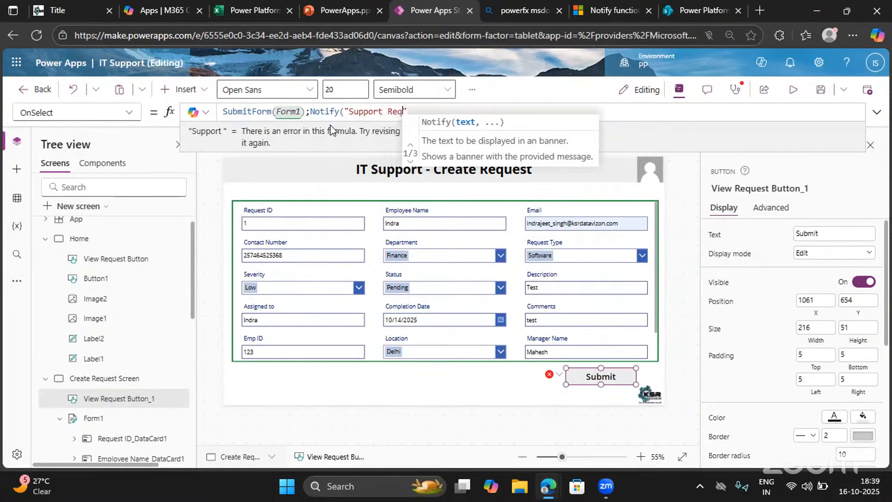
text(st )
text(is submit)
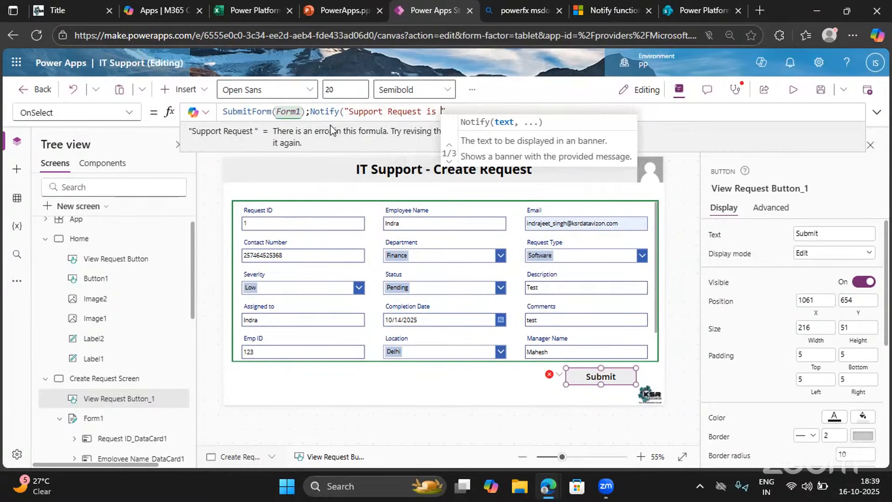
text(ted succe)
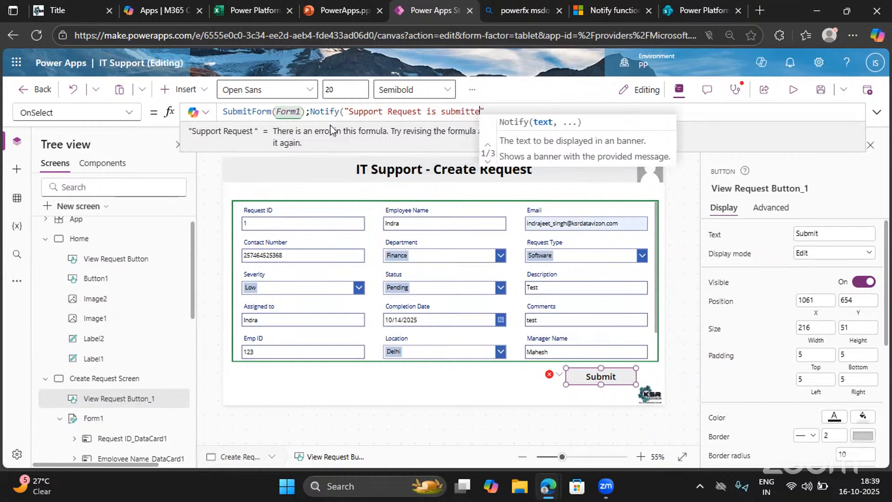
text(ssfully")
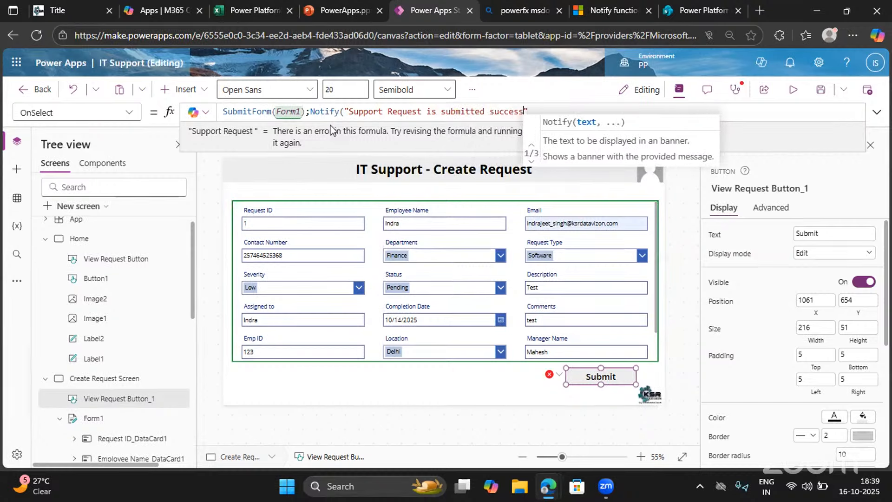
text(,)
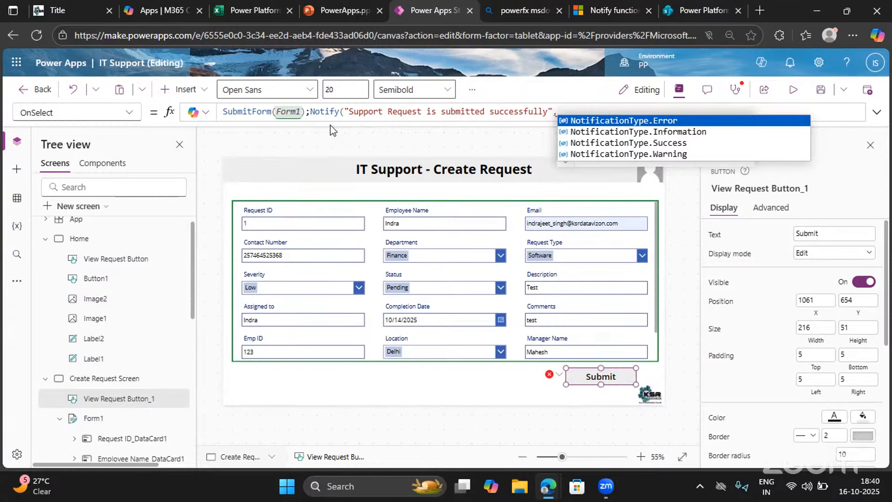
Switch to the Microsoft Learn Power Fx reference and filter its titles by noti
click(610, 10)
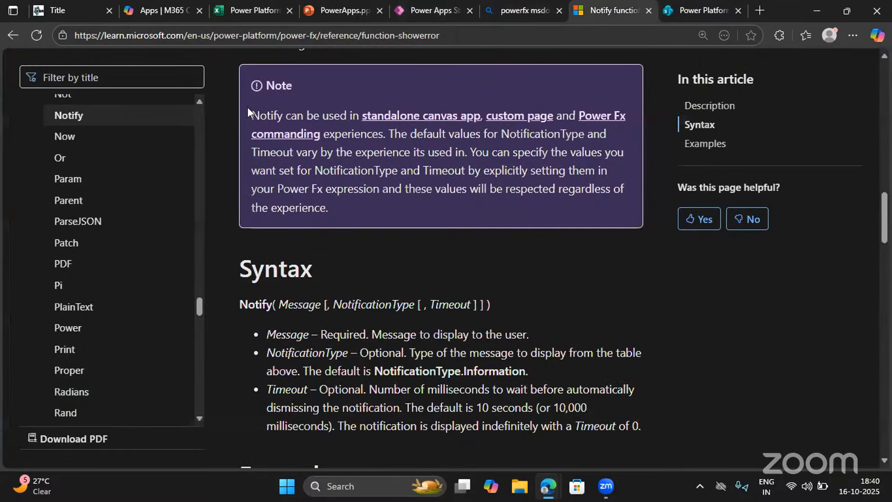
click(90, 68)
text(no)
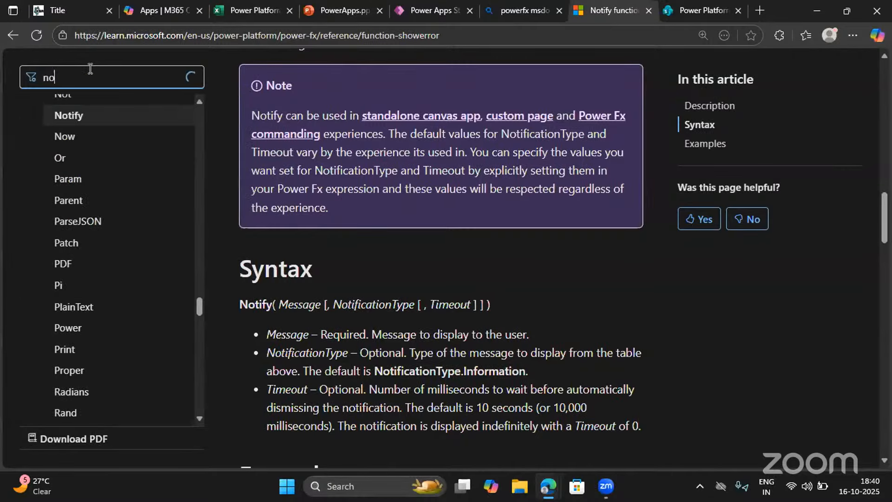
text(ti)
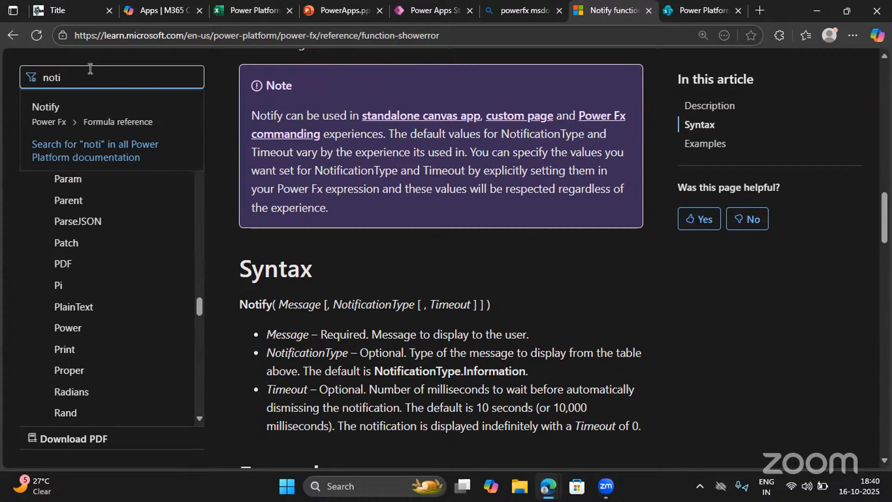
Return to Power Apps Studio, start the next Notify argument with no, and browse the suggested notification types
click(416, 18)
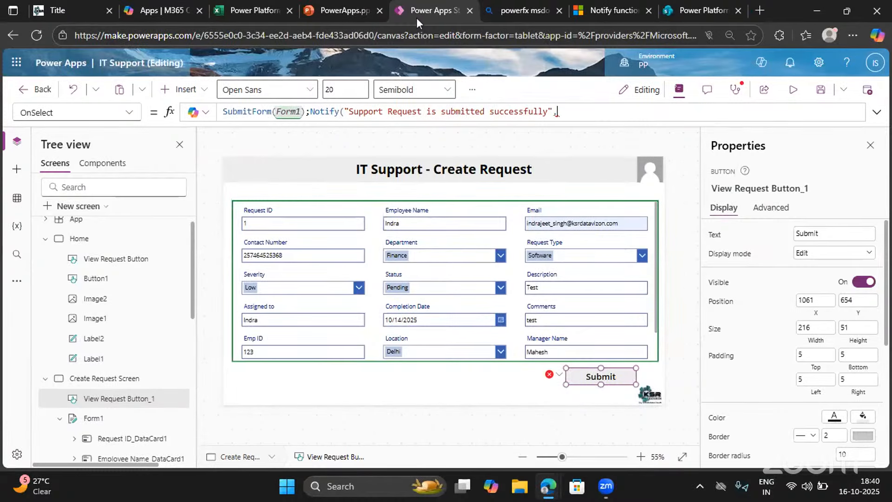
text(no)
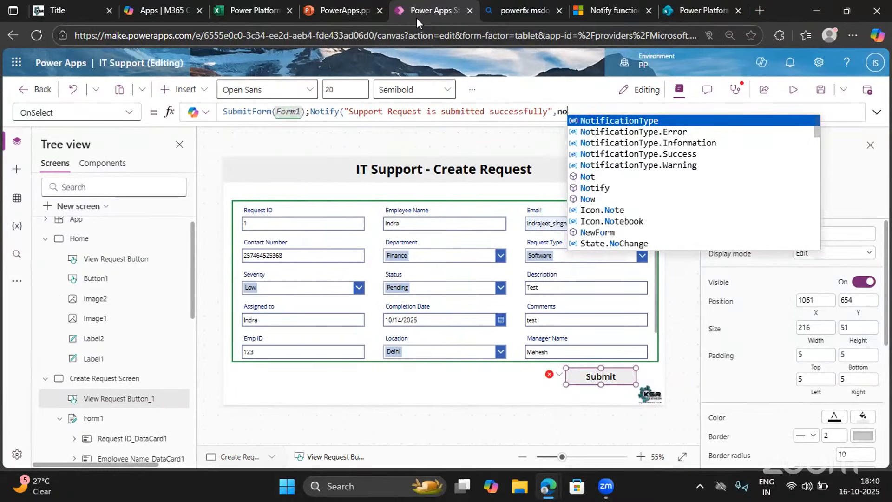
key(Down)
key(Down)
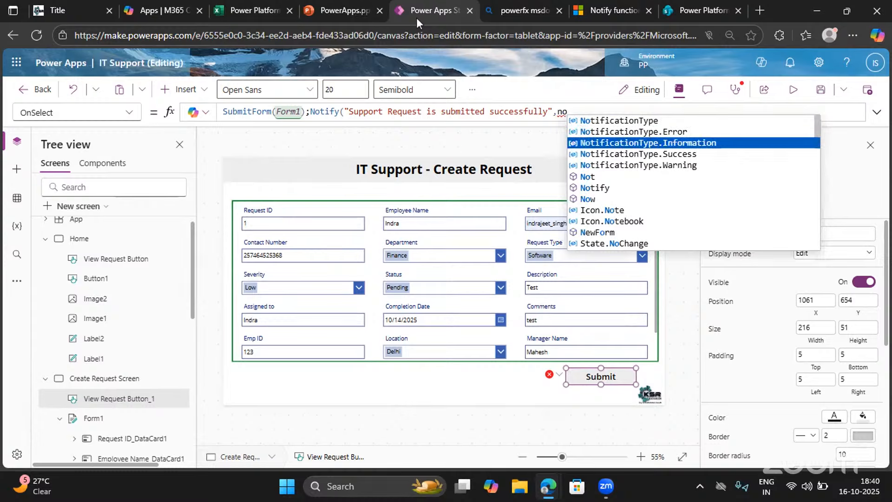
key(Up)
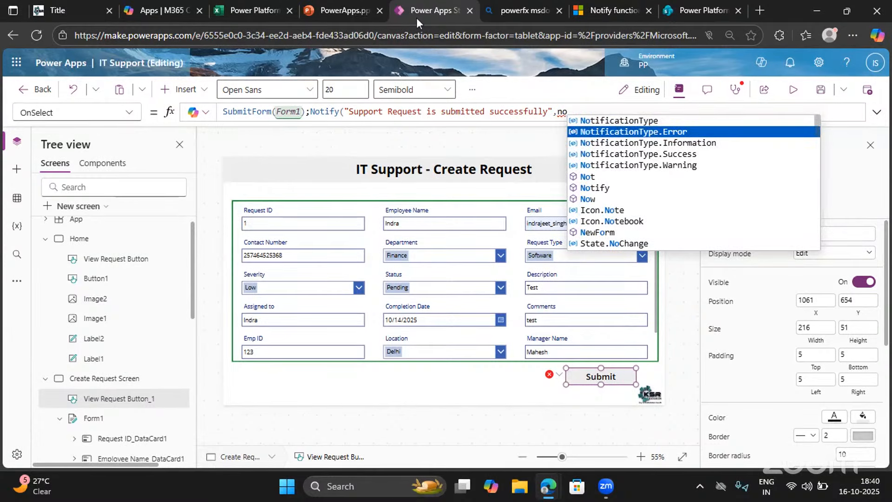
key(Down)
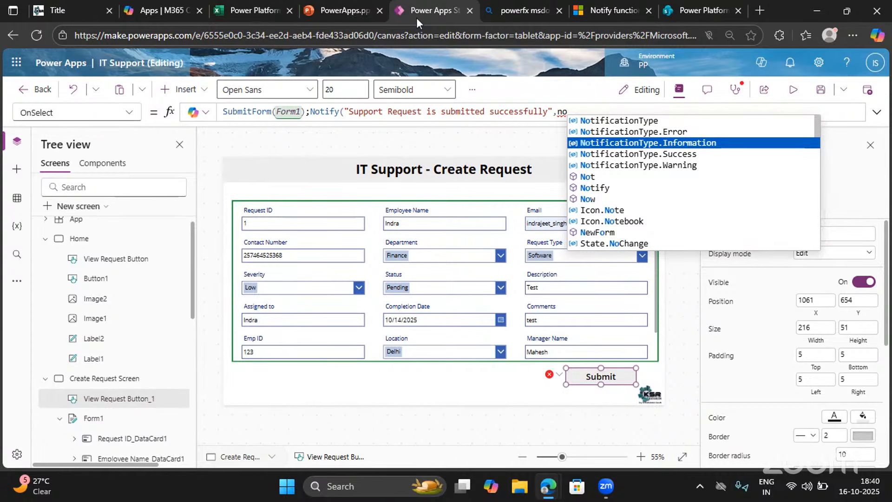
key(Down)
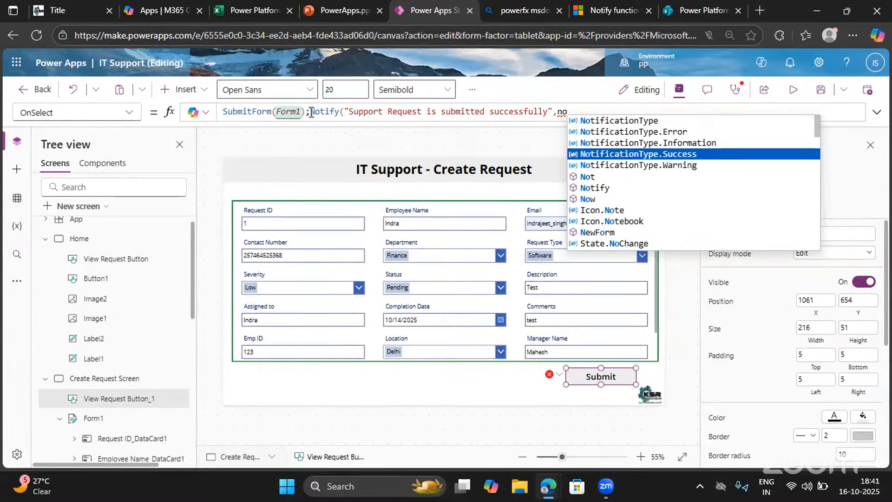
Move the Notify call onto its own line after SubmitForm(Form1); in the Submit button's formula
drag(306, 112, 218, 112)
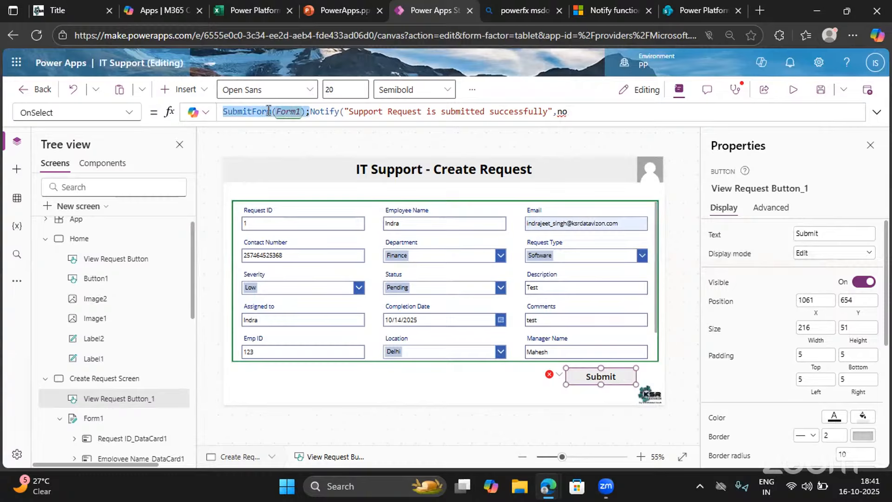
click(310, 111)
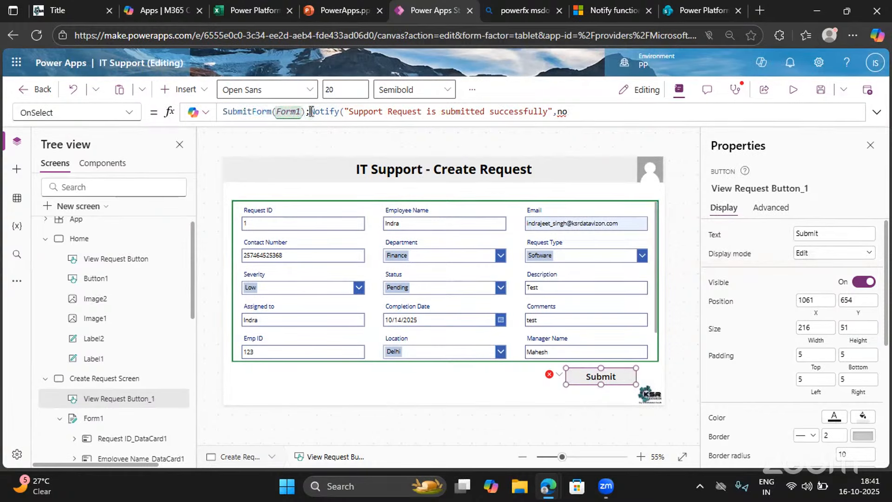
key(shift+Return)
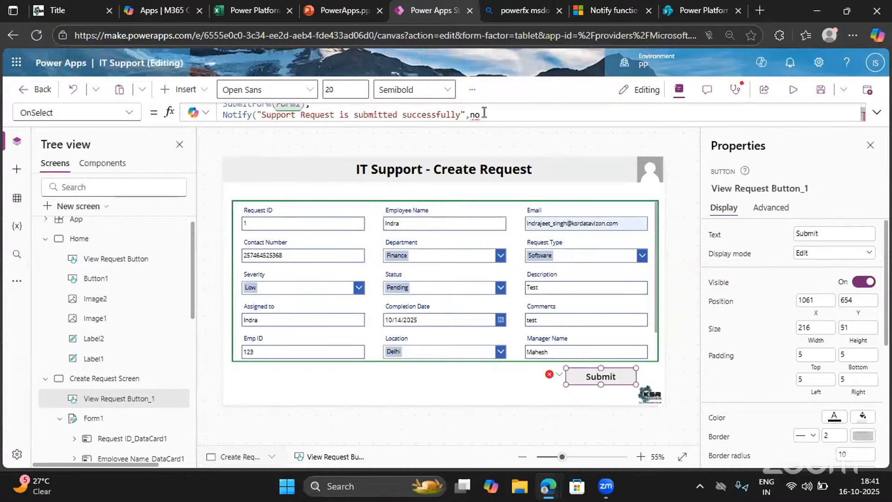
Complete the Notify type argument as NotificationType.Success and close the function call
text(ti)
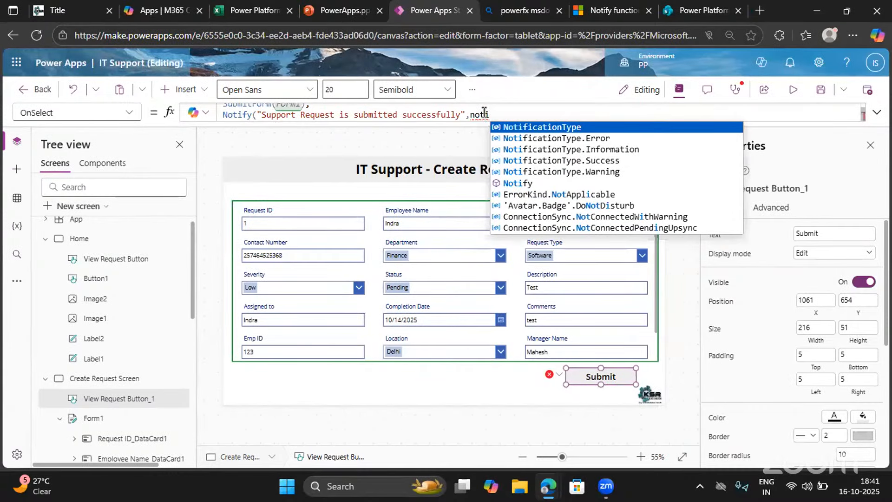
key(Down)
key(Down)
key(Down)
key(Tab)
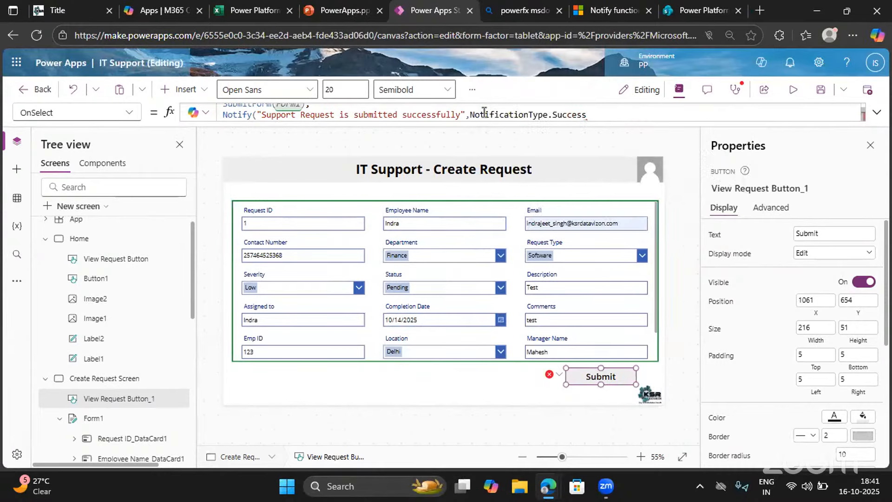
text())
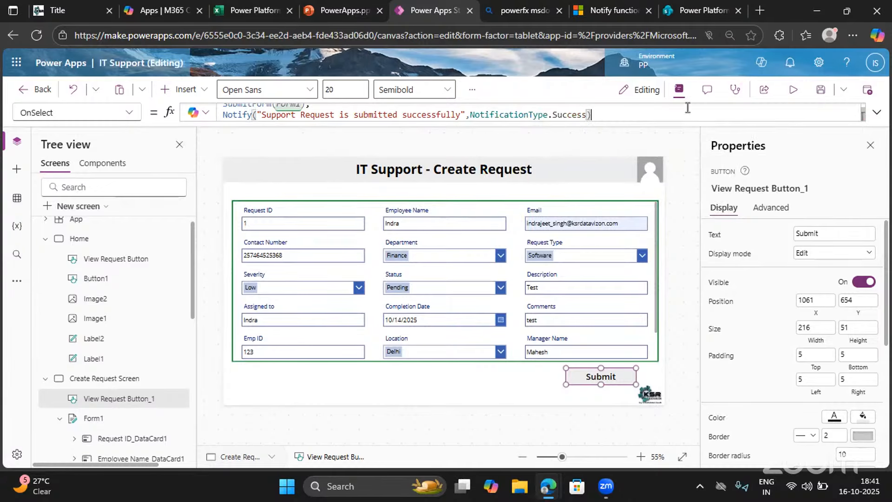
Preview the app and submit the filled-in Create Request form
click(793, 90)
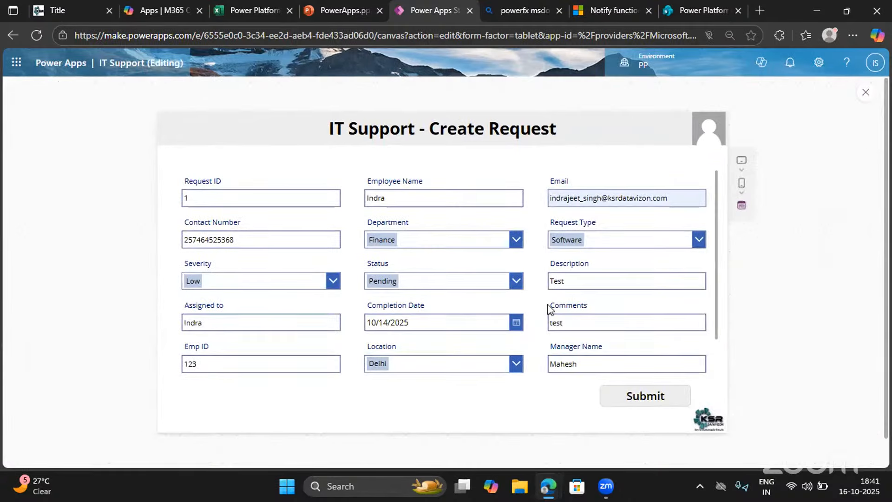
scroll(517, 353, down, 1)
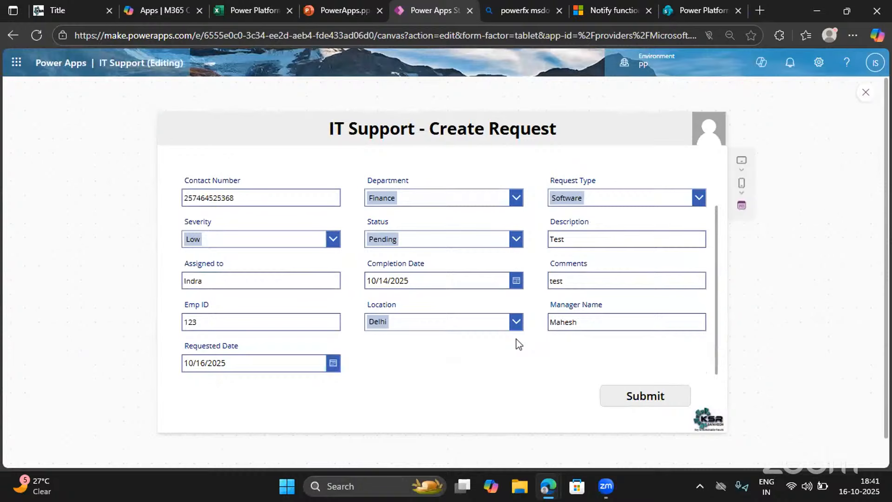
click(635, 398)
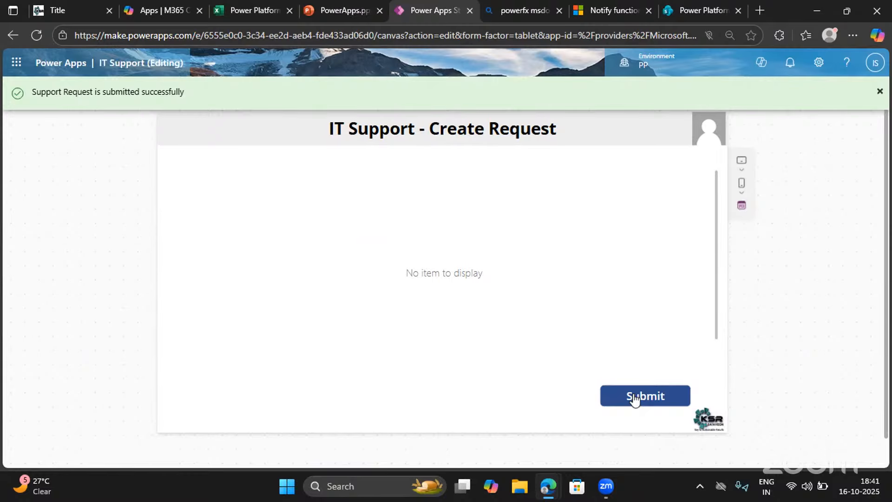
Switch to the SharePoint Support Requests list, reload it, and check the submitted item across all columns
click(704, 14)
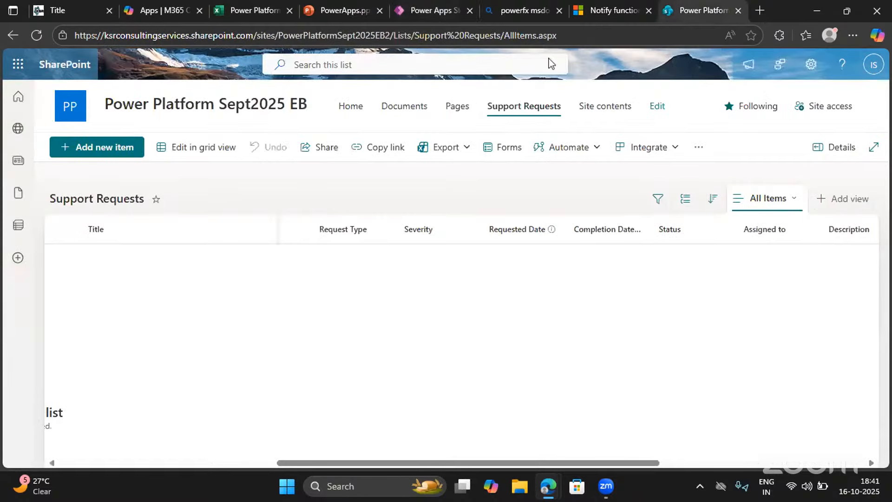
click(27, 35)
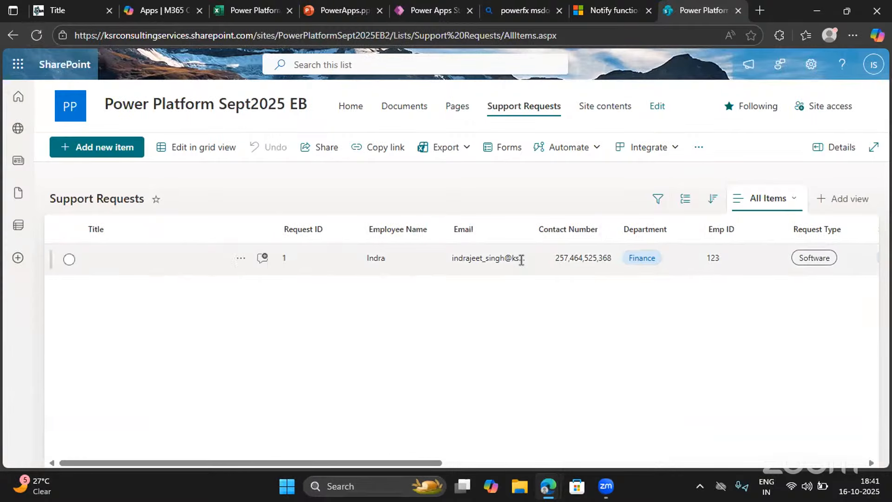
scroll(521, 258, right, 10)
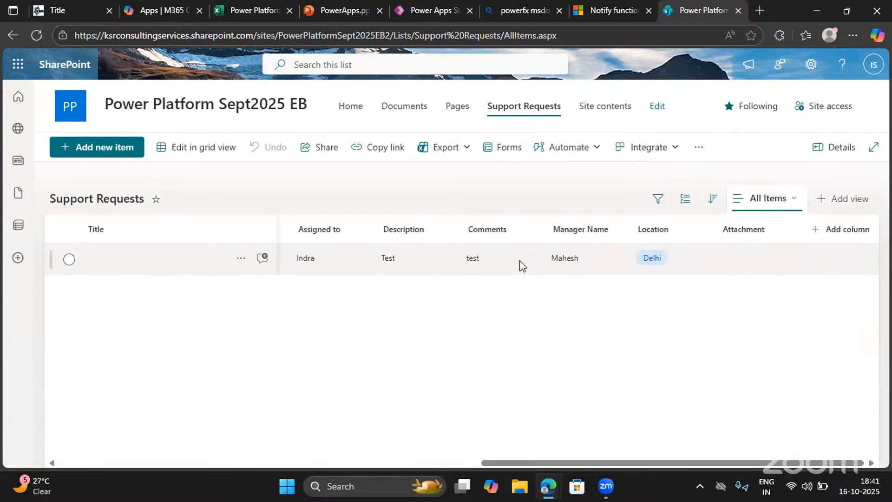
scroll(521, 259, left, 10)
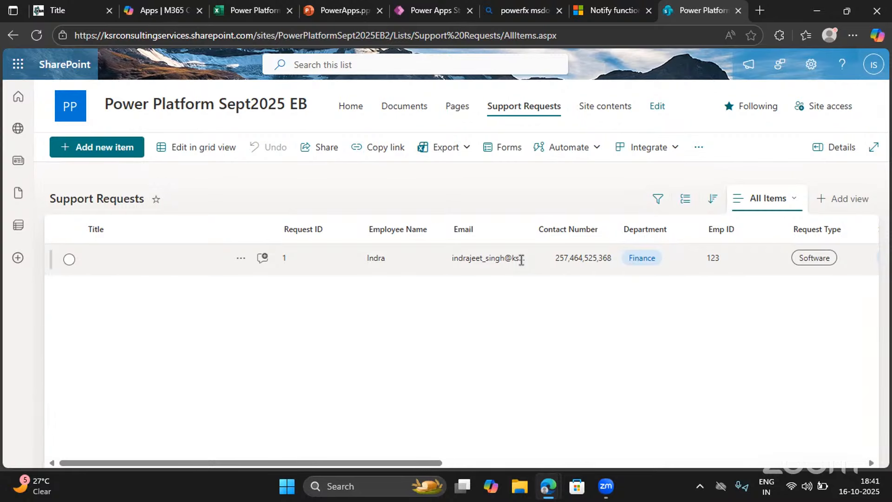
Return to Power Apps Studio, exit the app preview, and collapse the Home and Create Request Screen branches in the tree
click(430, 10)
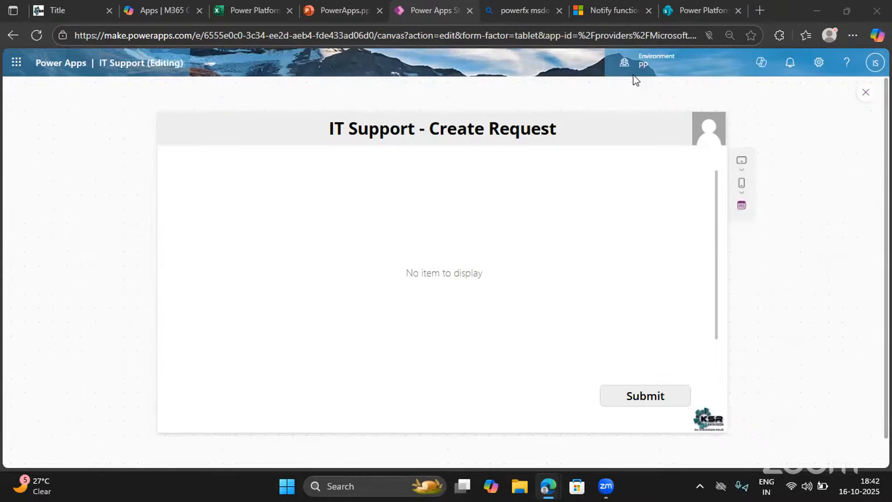
click(865, 92)
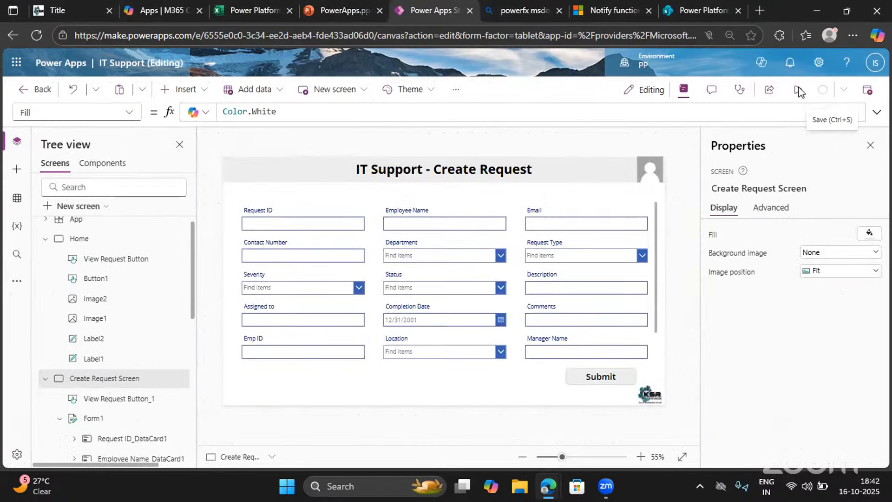
click(43, 241)
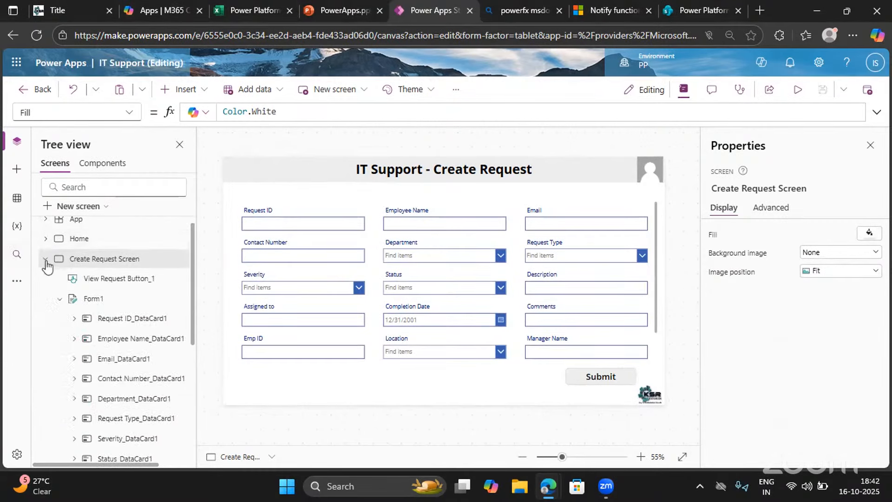
click(46, 261)
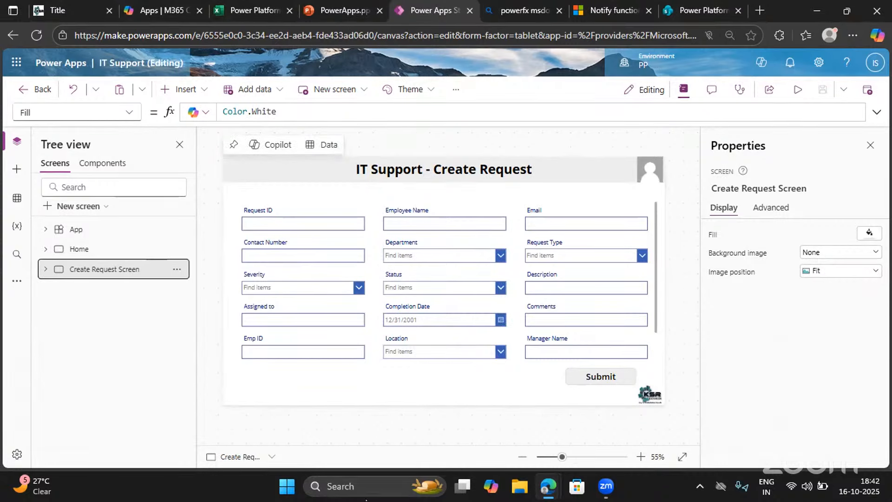
click(401, 475)
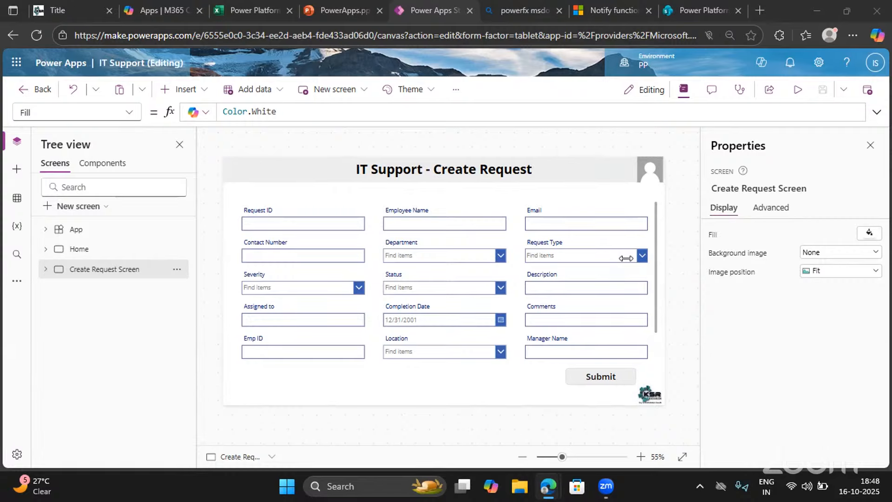
On the Home screen, remove the Concatenate function and its closing parenthesis from the welcome label's text formula
click(80, 251)
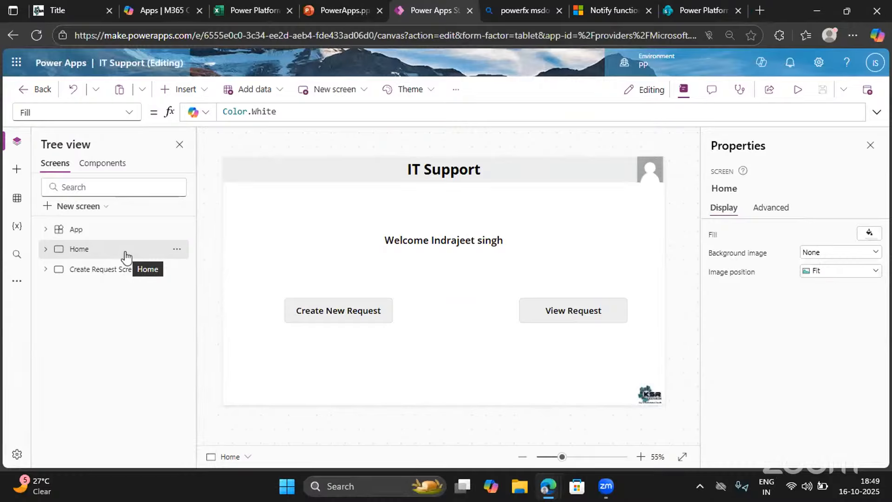
click(427, 240)
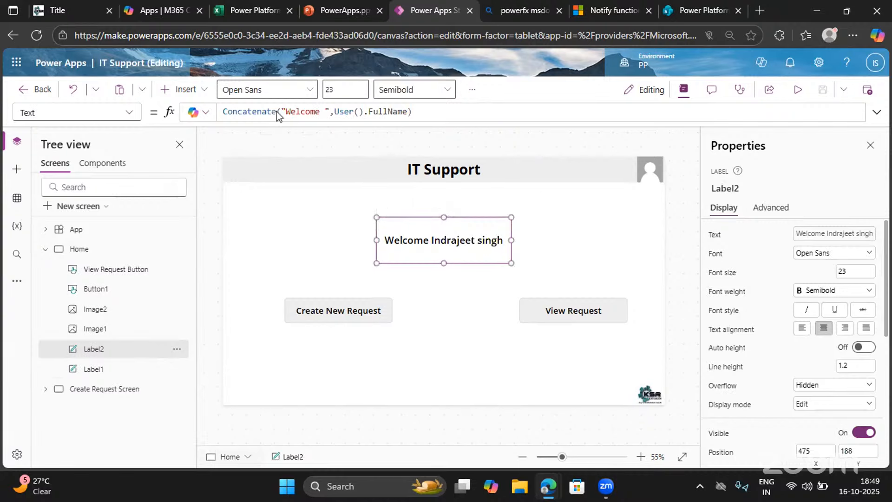
click(224, 112)
key(Delete)
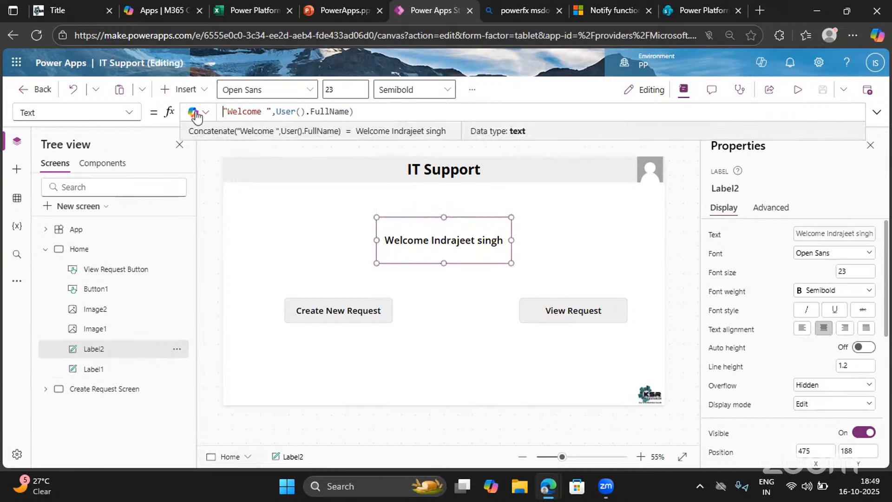
click(361, 112)
key(BackSpace)
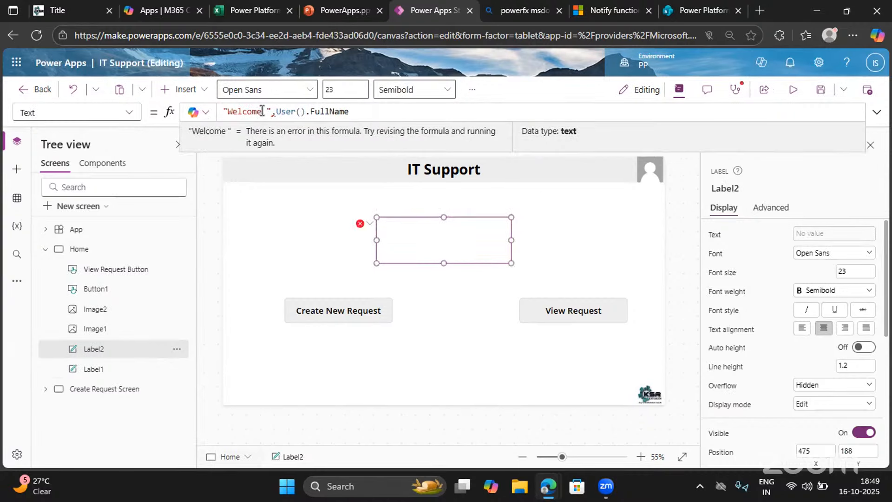
Replace the comma between "Welcome " and User().FullName with && and apply the label formula
click(277, 111)
key(BackSpace)
text(&&)
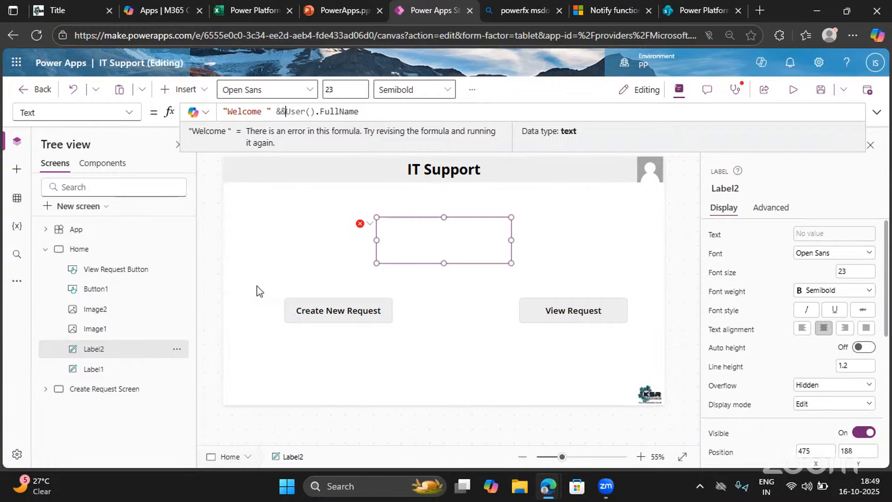
click(287, 285)
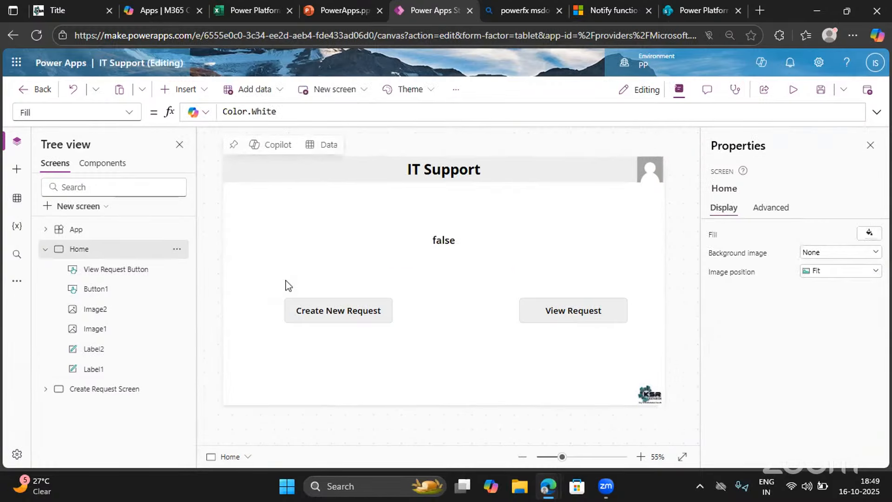
Correct the welcome label's text formula to "Welcome " & User().FullName, using a single ampersand
click(428, 241)
click(286, 109)
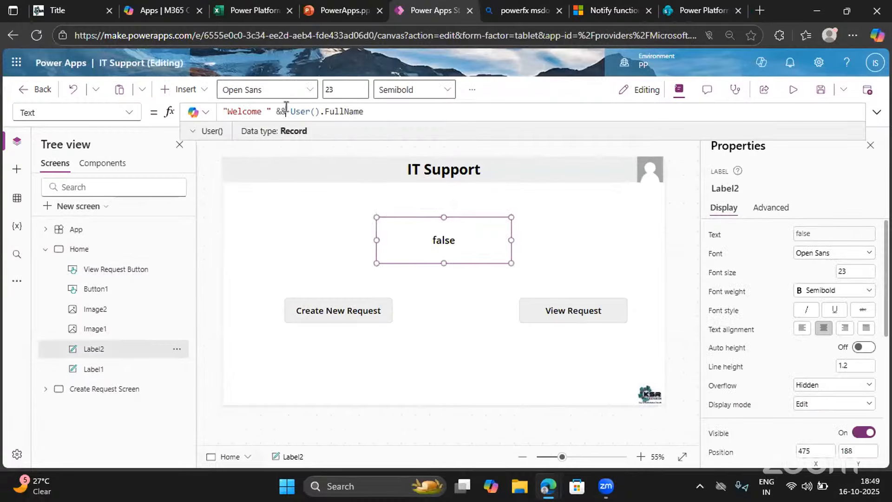
key(BackSpace)
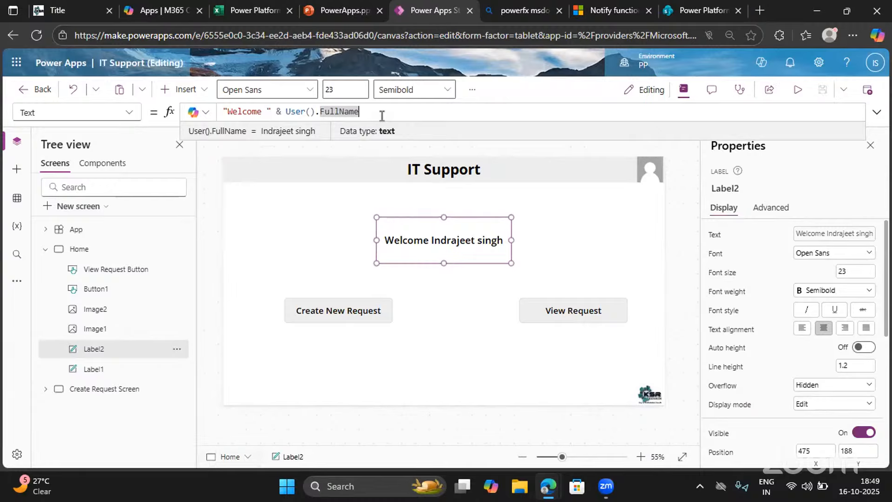
Try the && operator once more in the welcome label's formula, and restore the single &
click(282, 112)
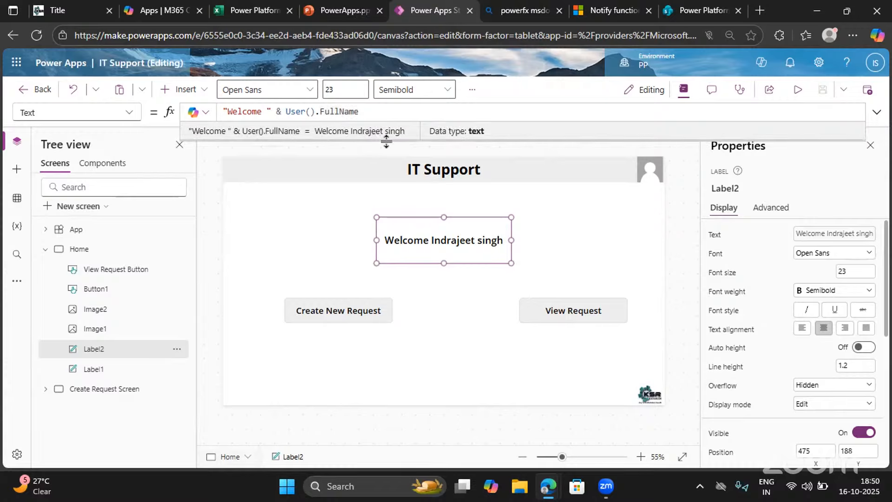
text(&)
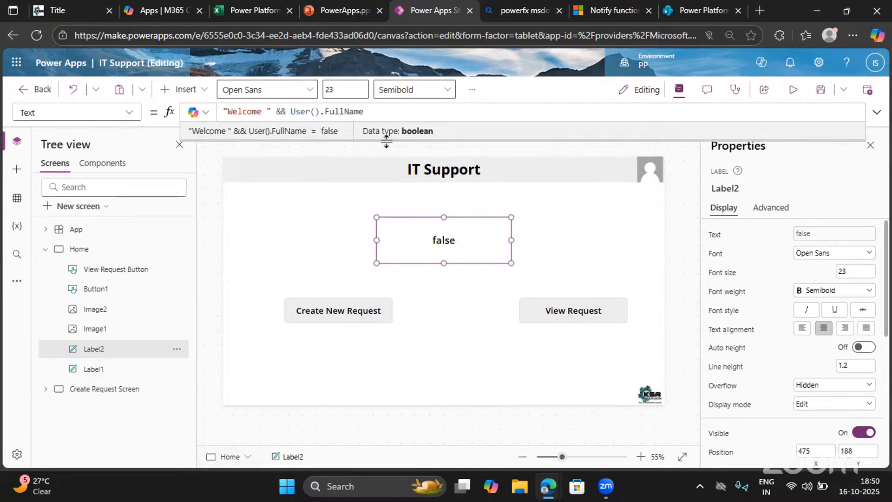
key(BackSpace)
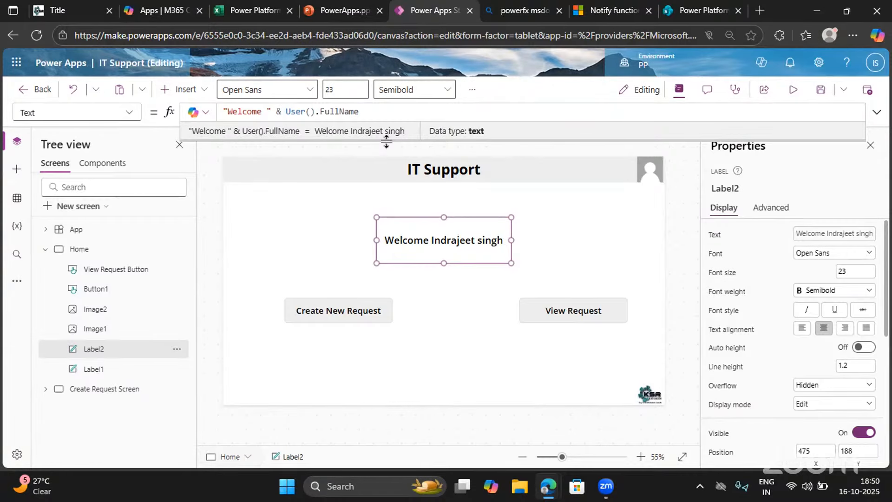
Compare the Support Requests list in SharePoint with the form on the Create Request Screen in Power Apps Studio
click(679, 16)
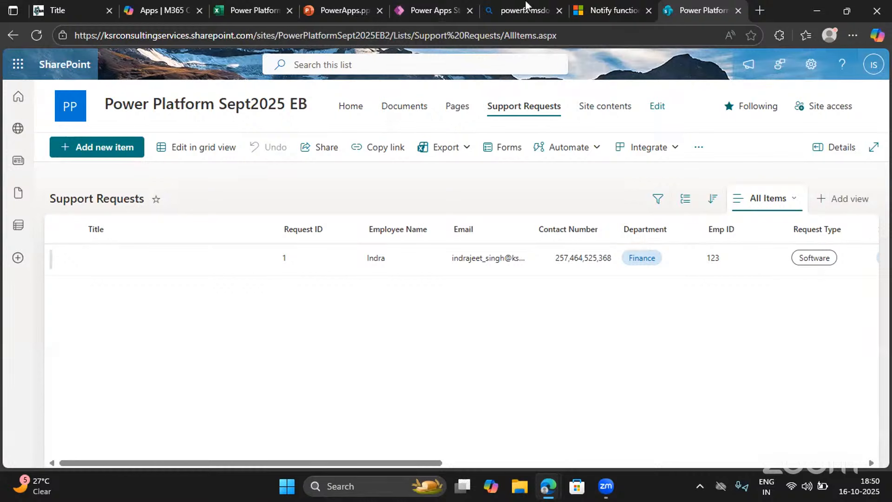
click(513, 4)
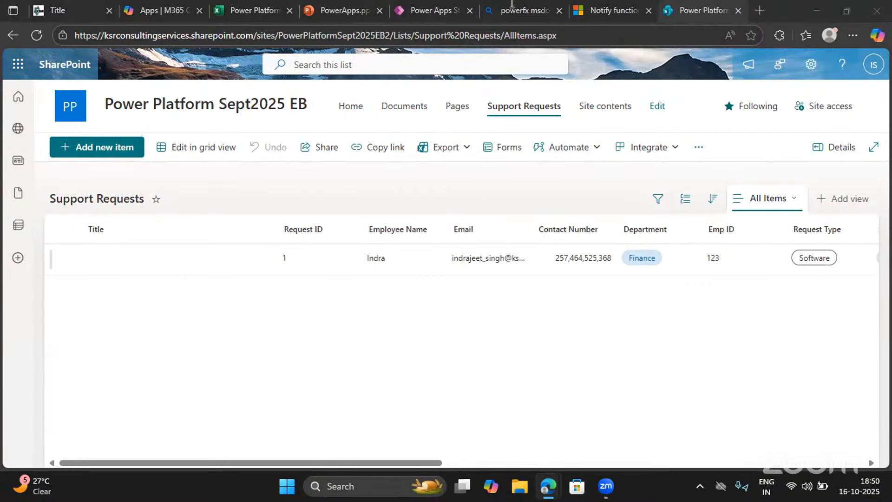
click(421, 10)
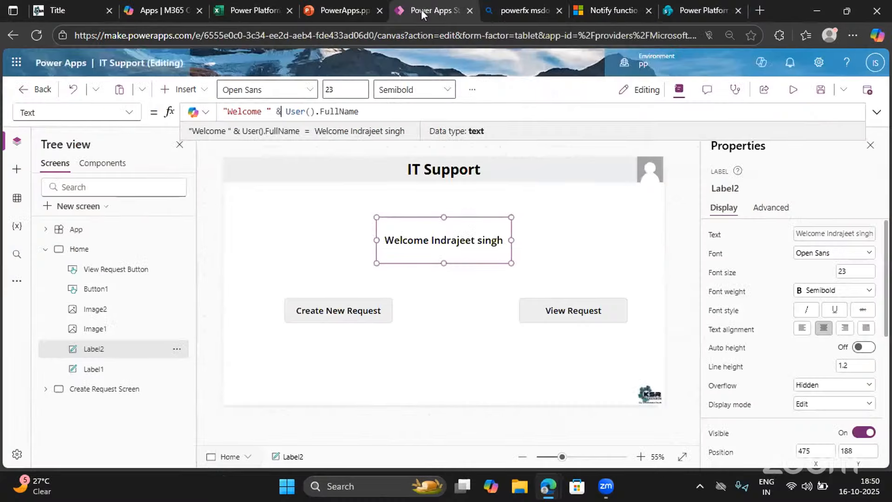
click(87, 390)
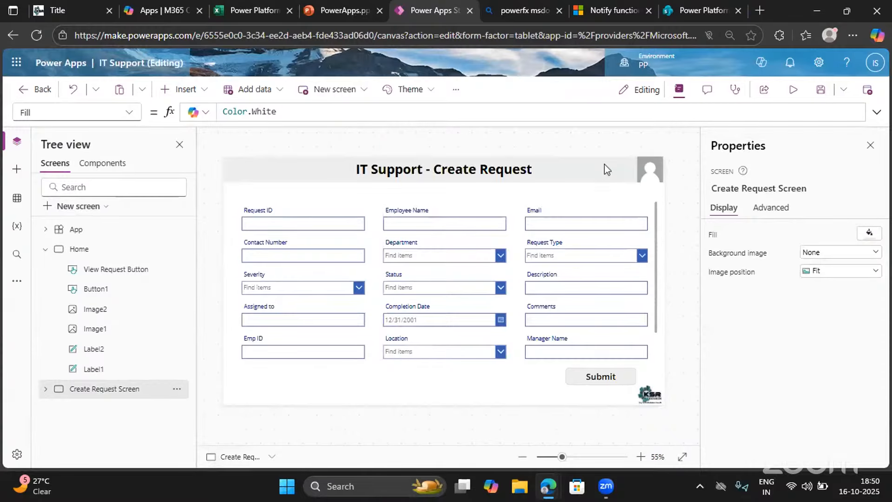
click(696, 13)
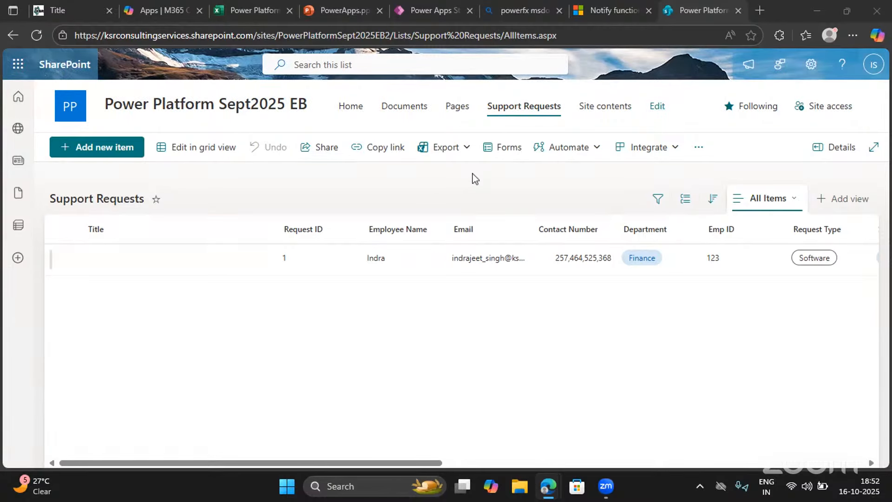
click(427, 9)
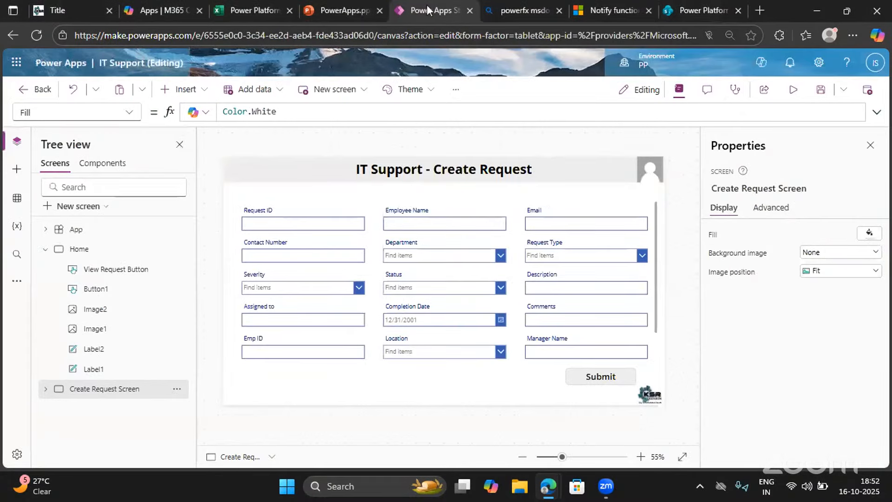